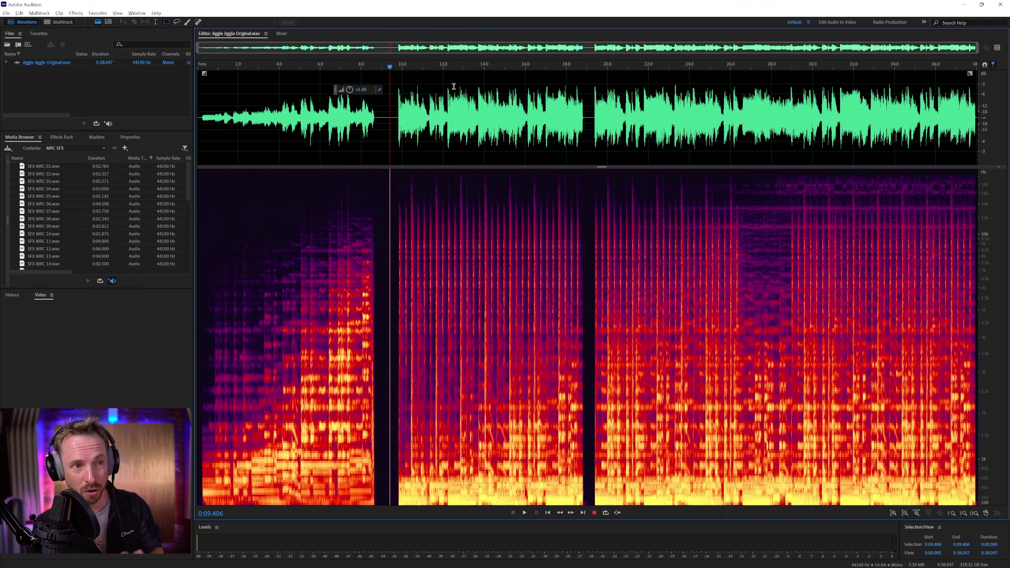
Bring the Adobe Stock browser window to the front over Audition
key("alt+Tab")
Move the Adobe Stock window down and upload Jiggle Jiggle Original.wav as a Find Similar sample
left_click_drag(559, 14, 515, 108)
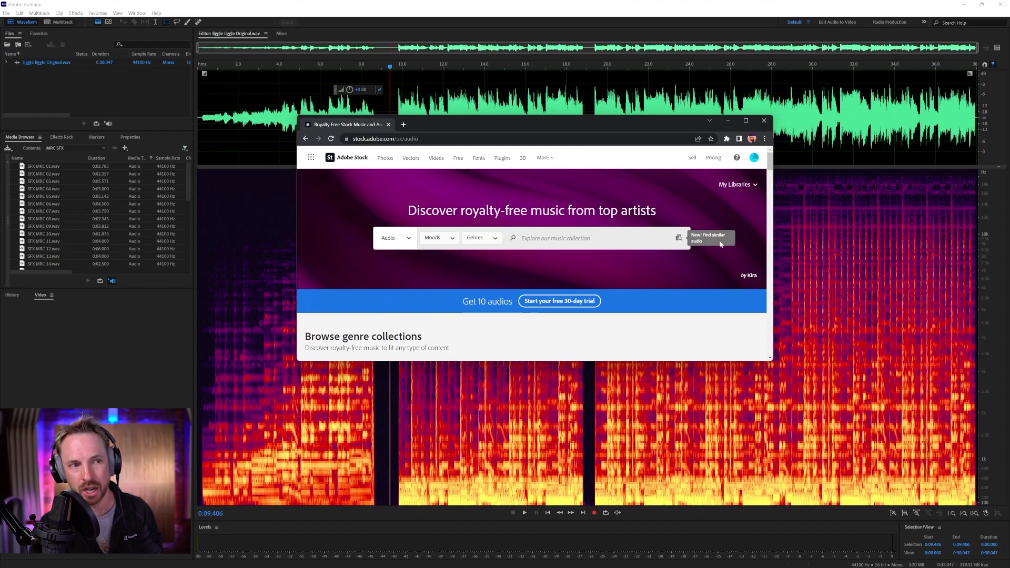
left_click(678, 239)
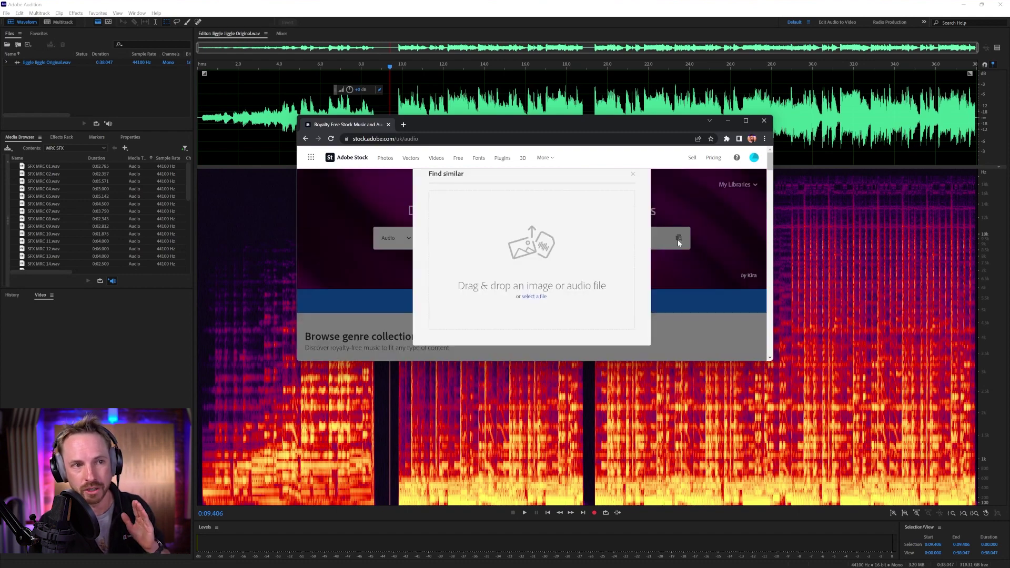
left_click(534, 296)
double_click(409, 193)
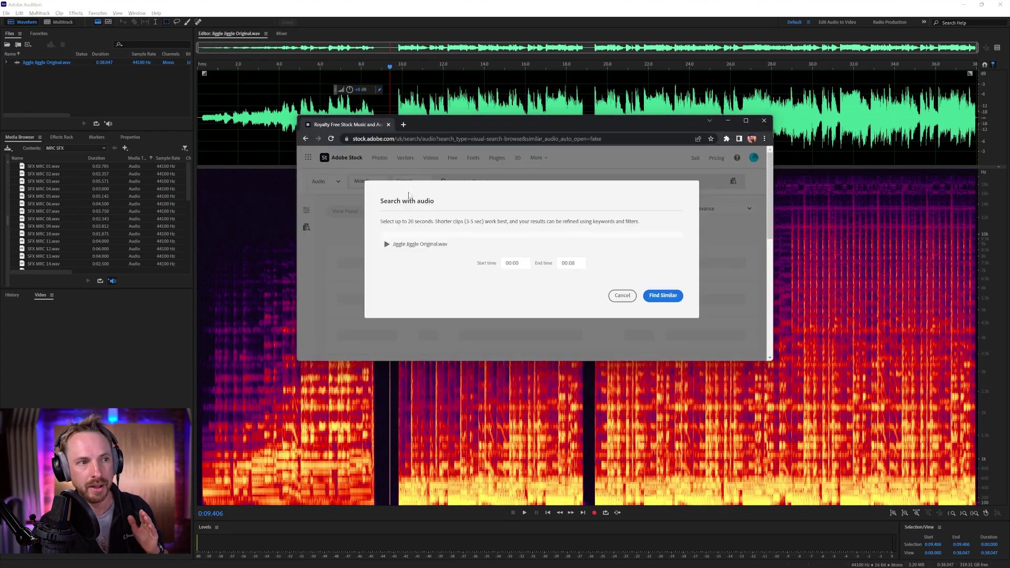
Set the sample range to 00:09–00:19 and search, listing 5337 similar tracks
left_click_drag(423, 235, 498, 233)
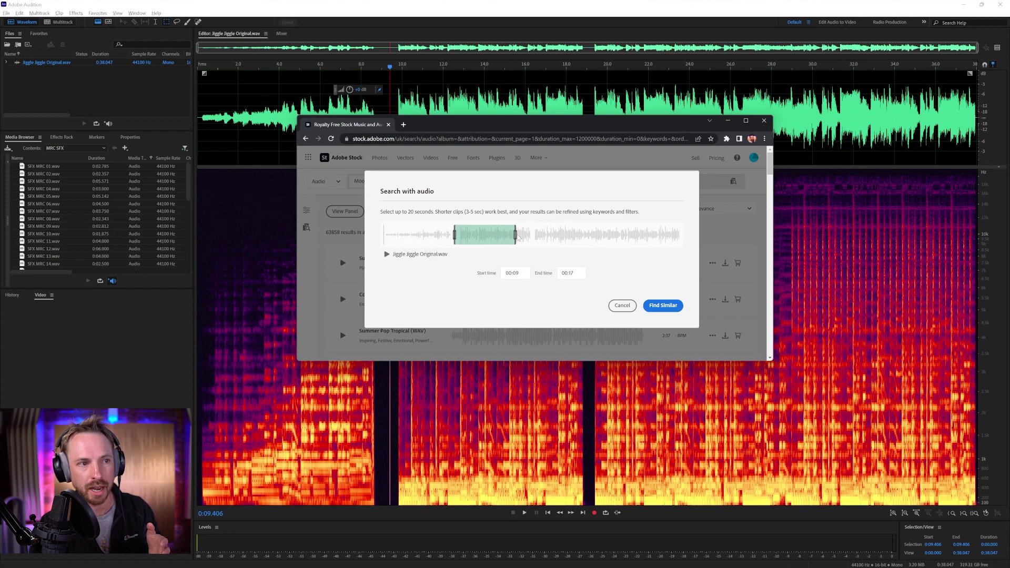
left_click_drag(516, 235, 538, 234)
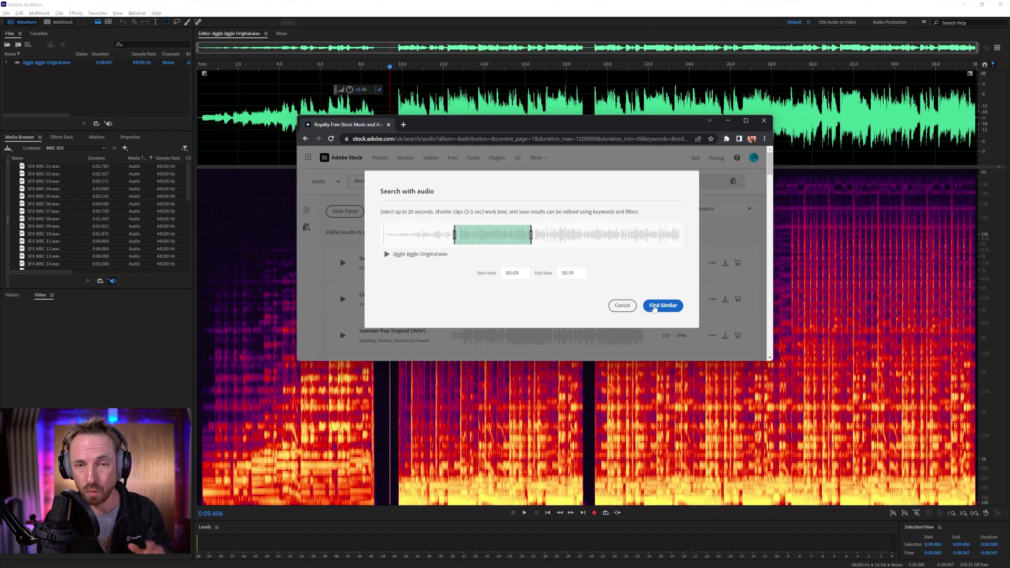
left_click(654, 307)
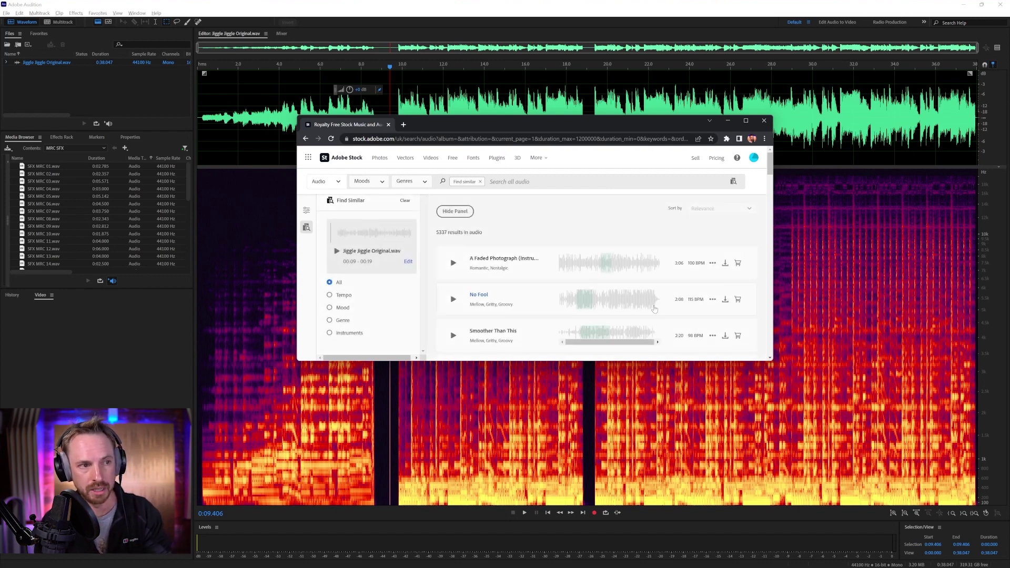
scroll(603, 238, "down", 10)
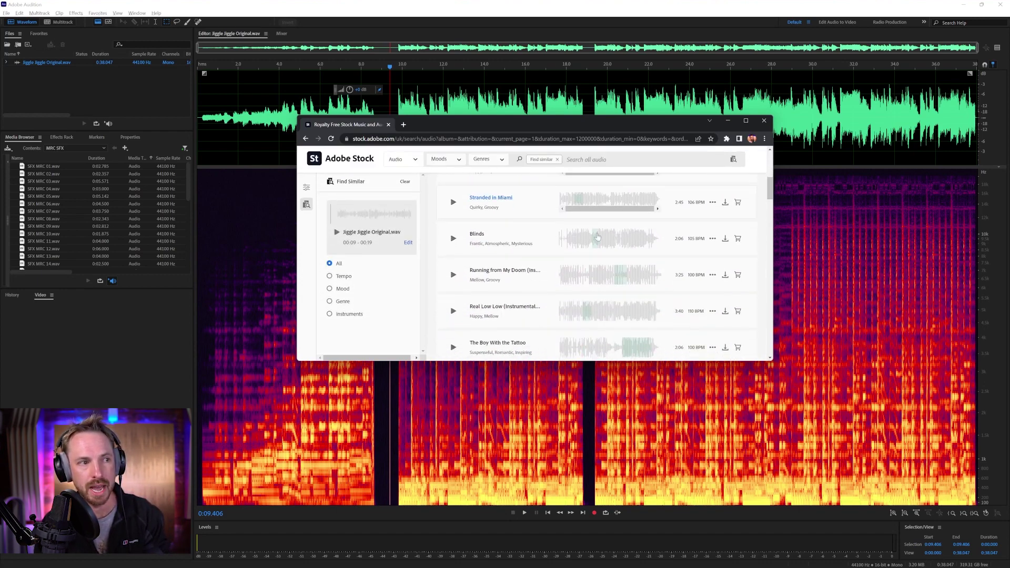
scroll(598, 237, "up", 5)
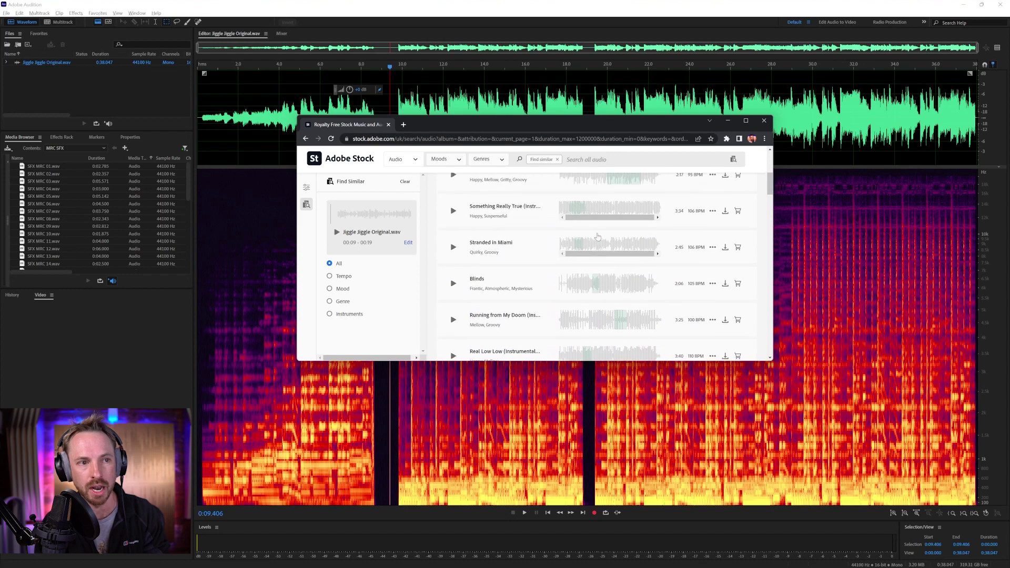
scroll(597, 237, "up", 5)
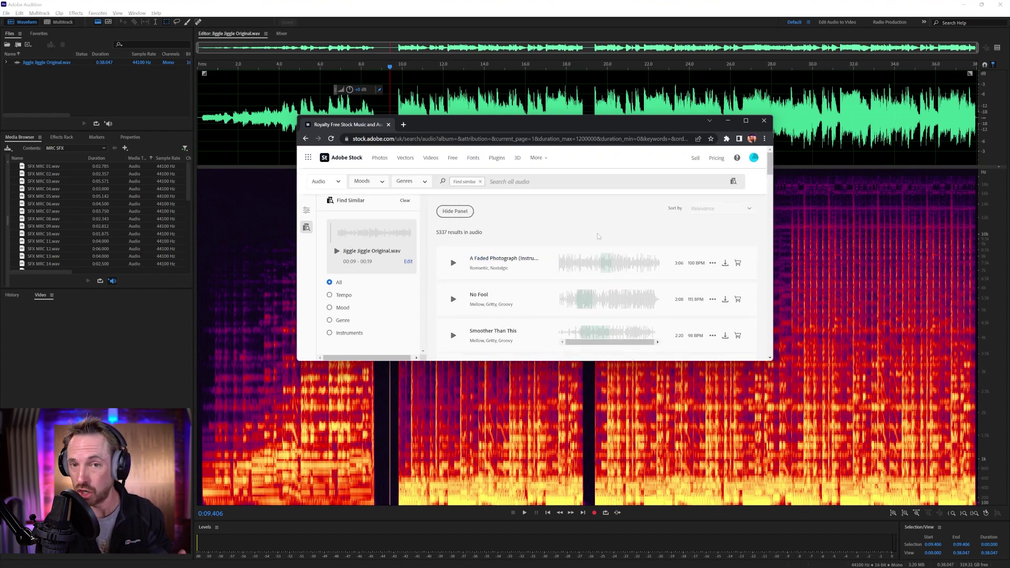
Close the browser and drag the downloaded GROOVY hip-hop preview into Audition
left_click(762, 121)
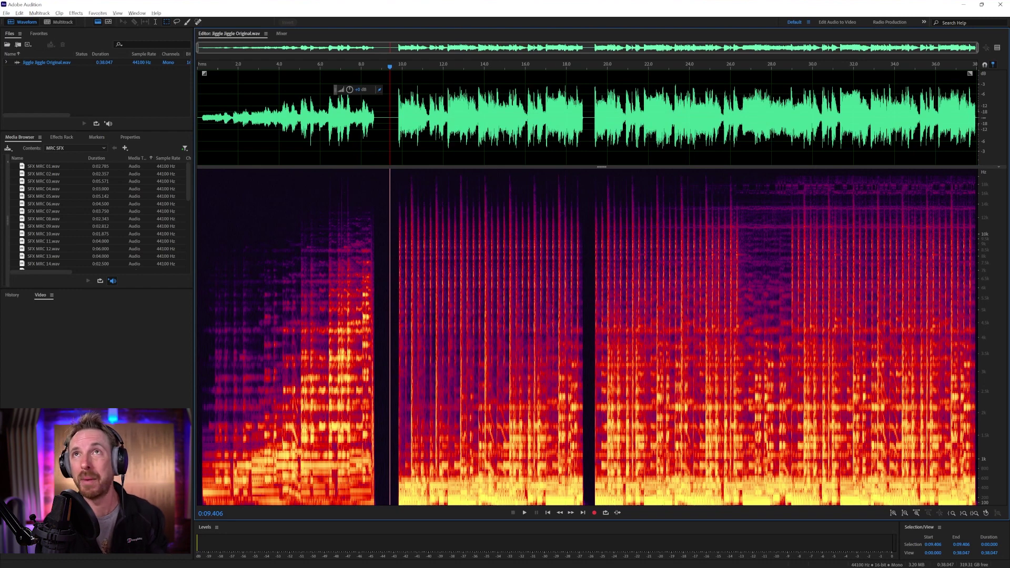
left_click_drag(825, 61, 619, 252)
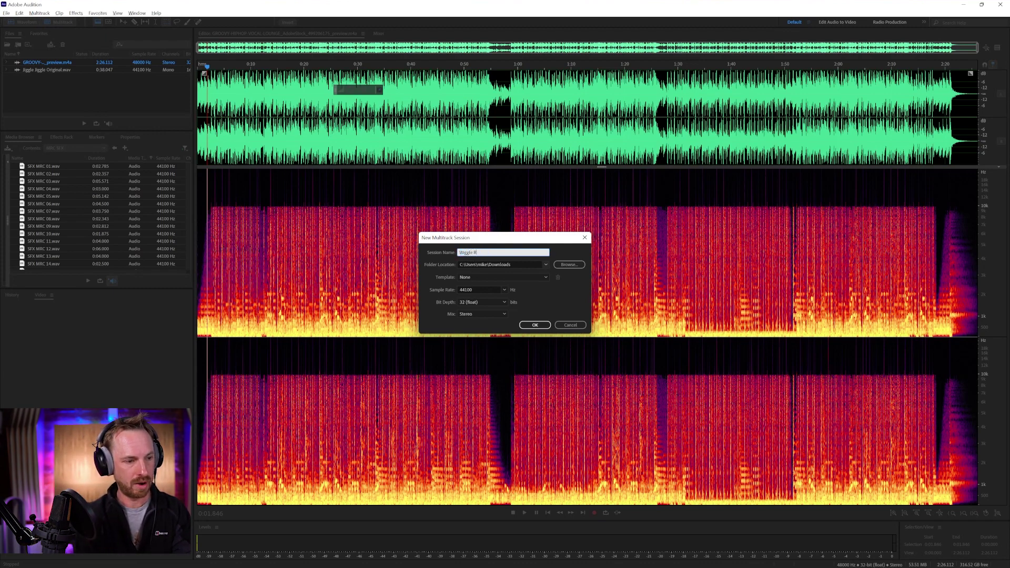
Create the Wiggle Rap session and place the GROOVY clip on Track 1, converted to 44100 Hz
left_click(534, 325)
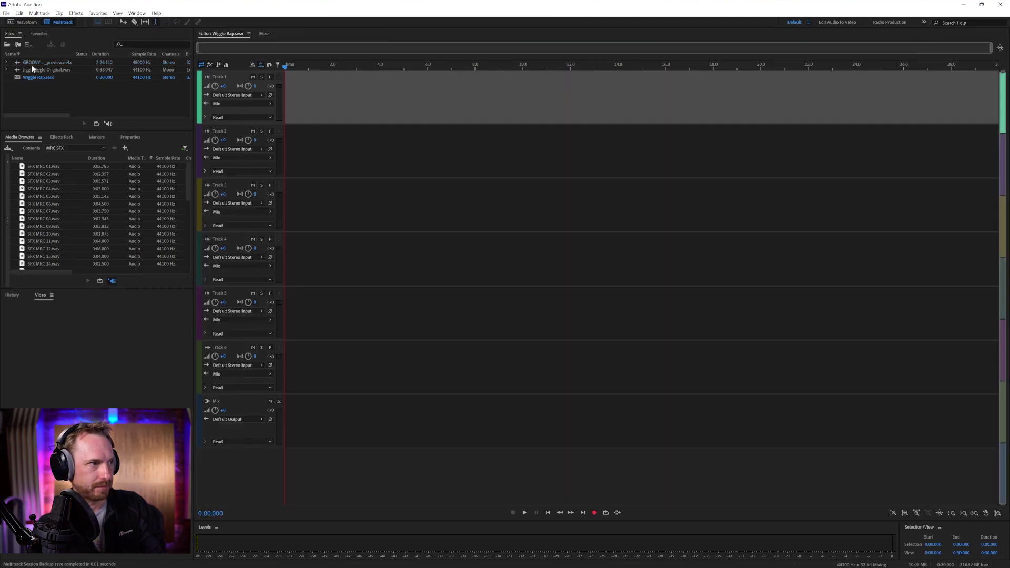
left_click_drag(30, 65, 201, 89)
left_click_drag(278, 98, 279, 100)
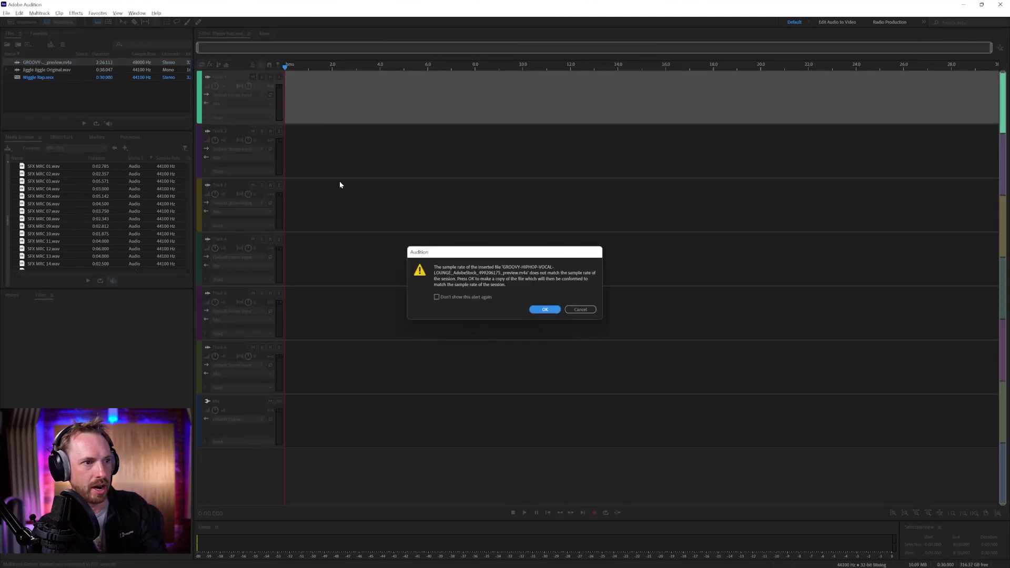
left_click(552, 310)
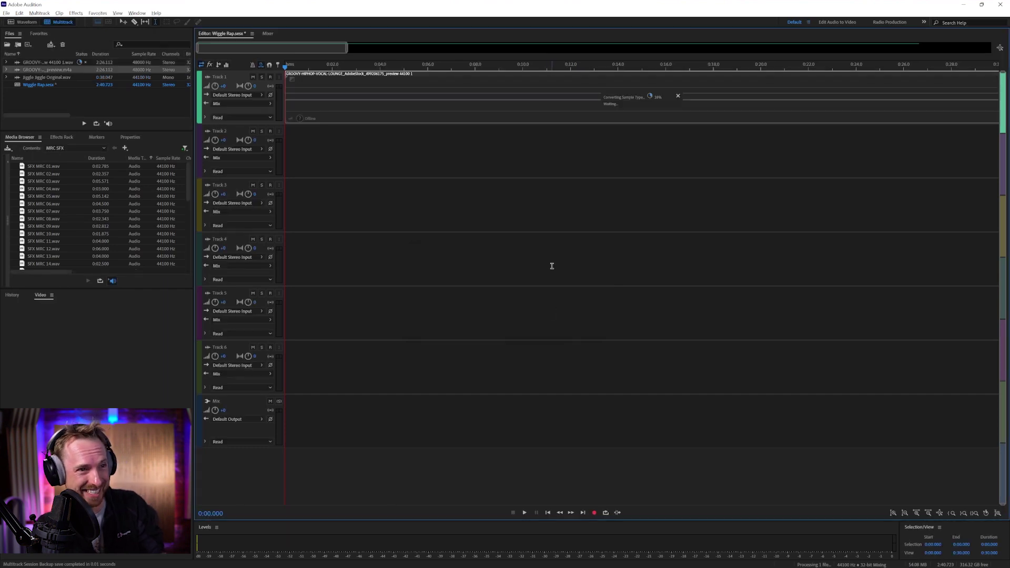
key("space")
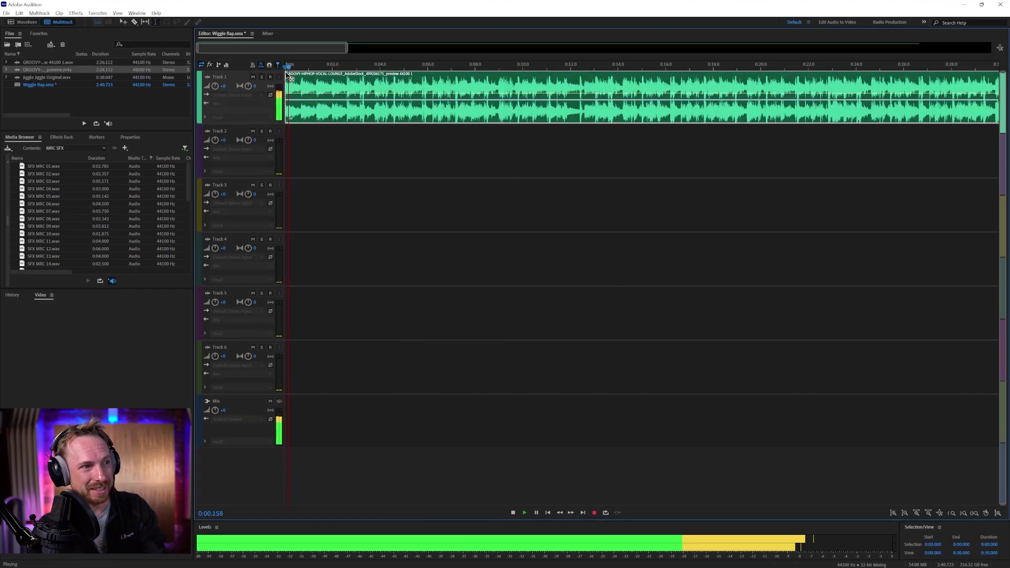
key("space")
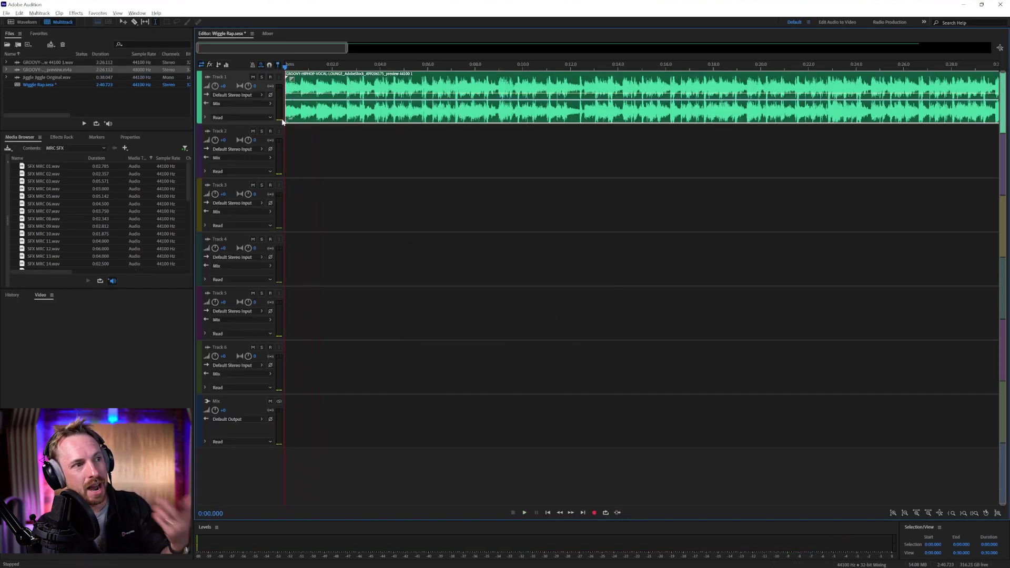
Record a roughly 24-second vocal take on Track 2 from mono input [01M] Analogue 1
left_click(256, 149)
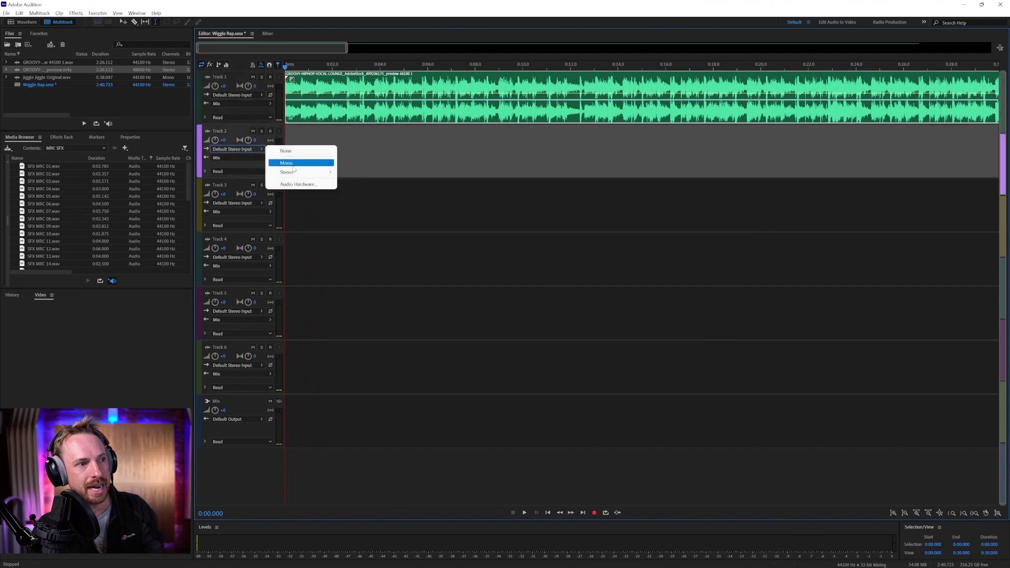
mouse_move(314, 167)
left_click(369, 163)
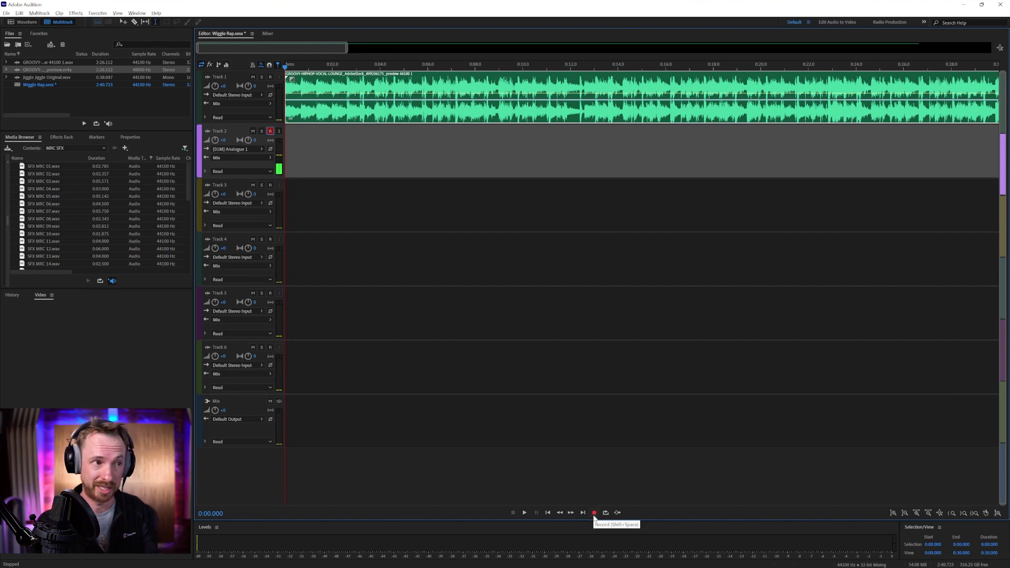
left_click(593, 514)
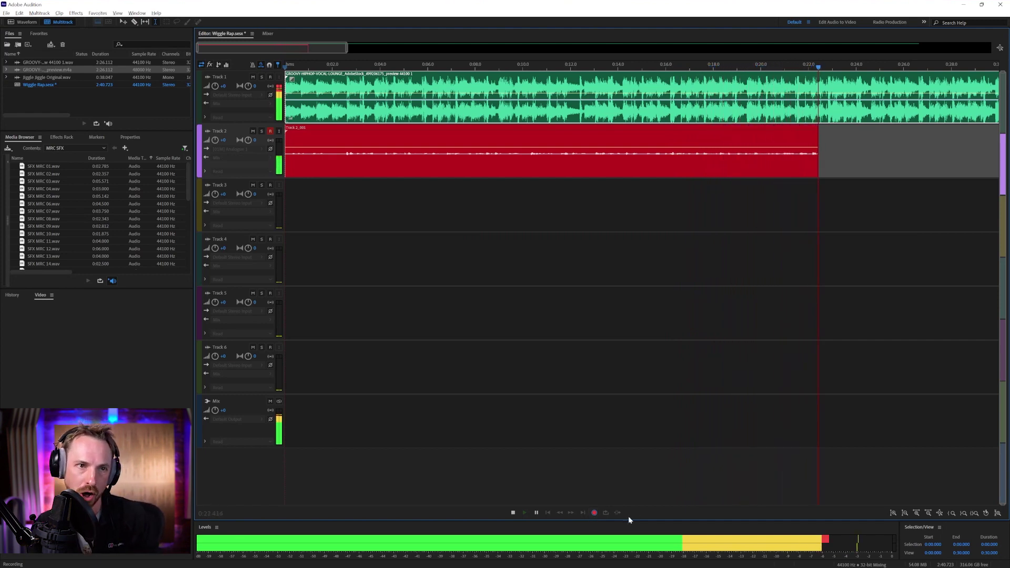
left_click(766, 313)
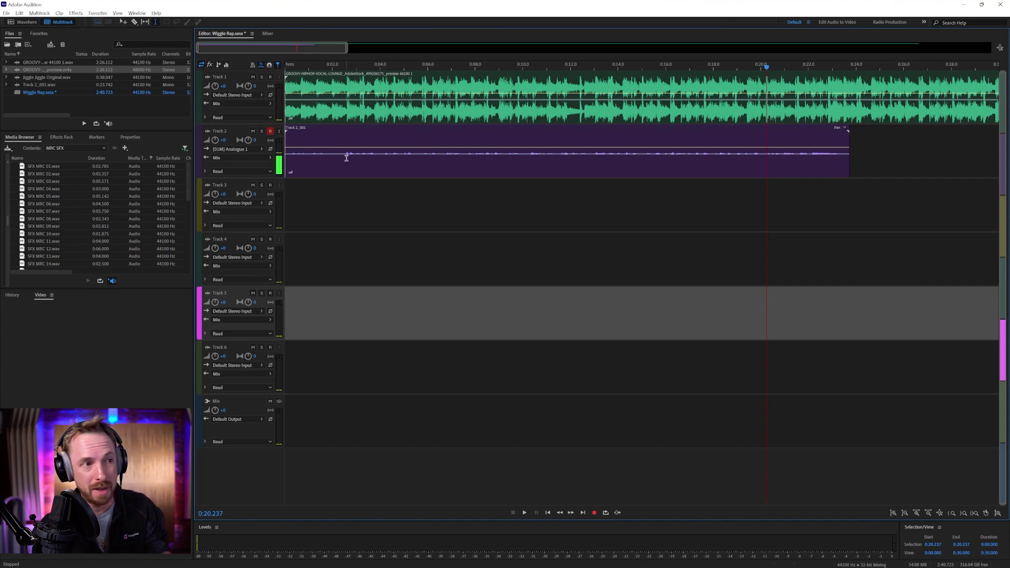
left_click(272, 132)
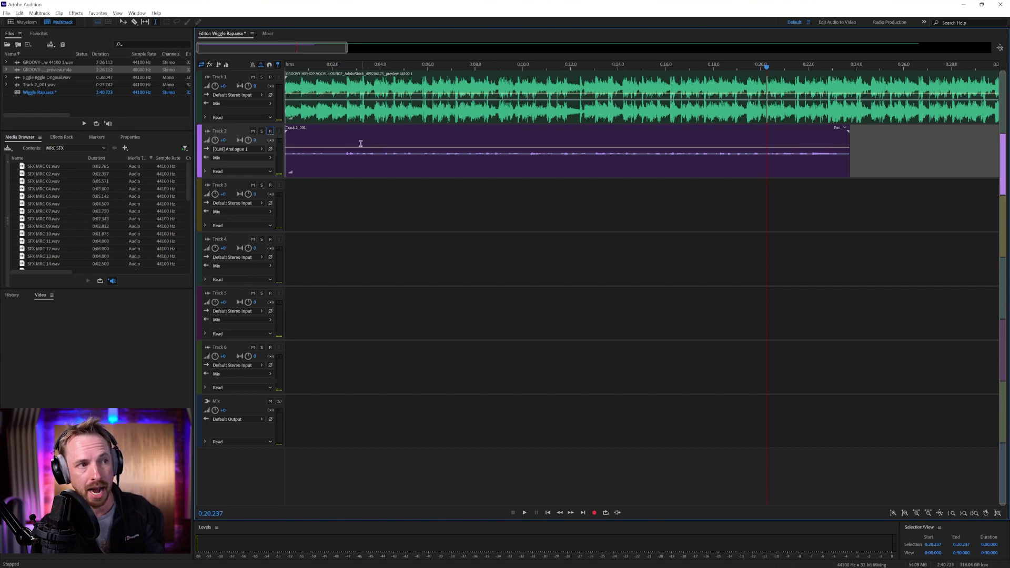
Normalize the whole Track 2_001 vocal in the waveform editor and play it from 2.243 s
double_click(535, 137)
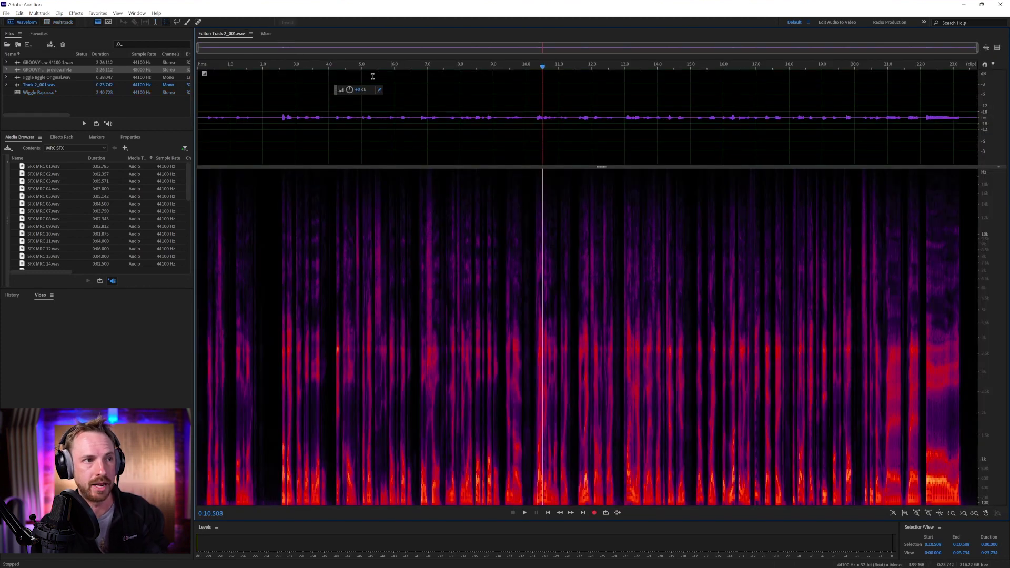
left_click(97, 12)
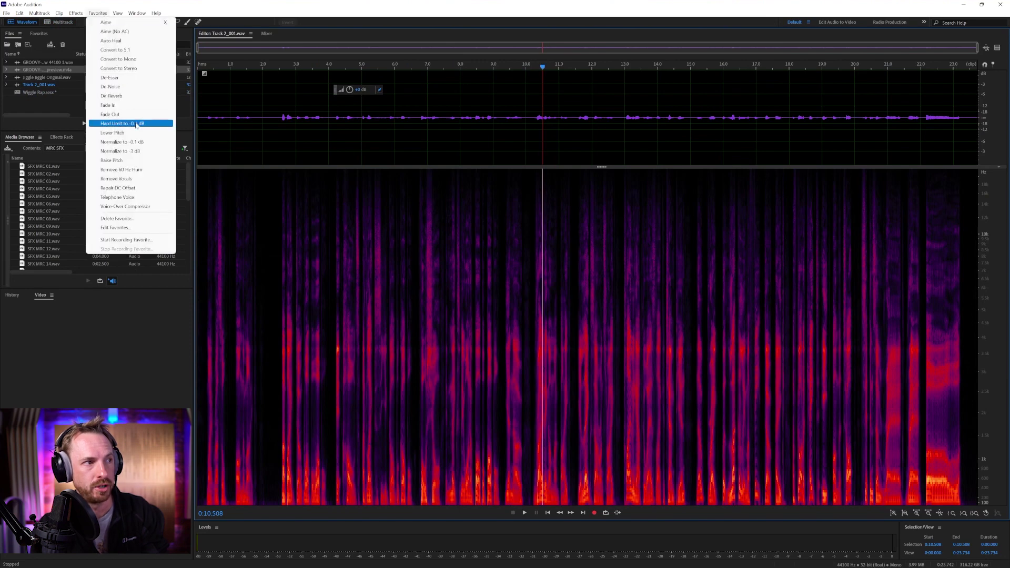
left_click(131, 151)
left_click(270, 122)
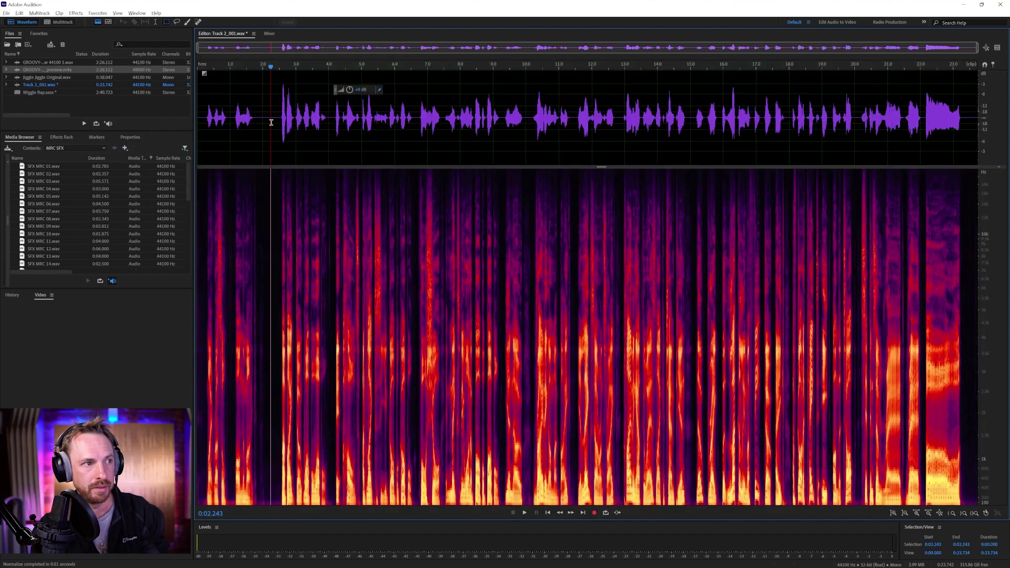
key("space")
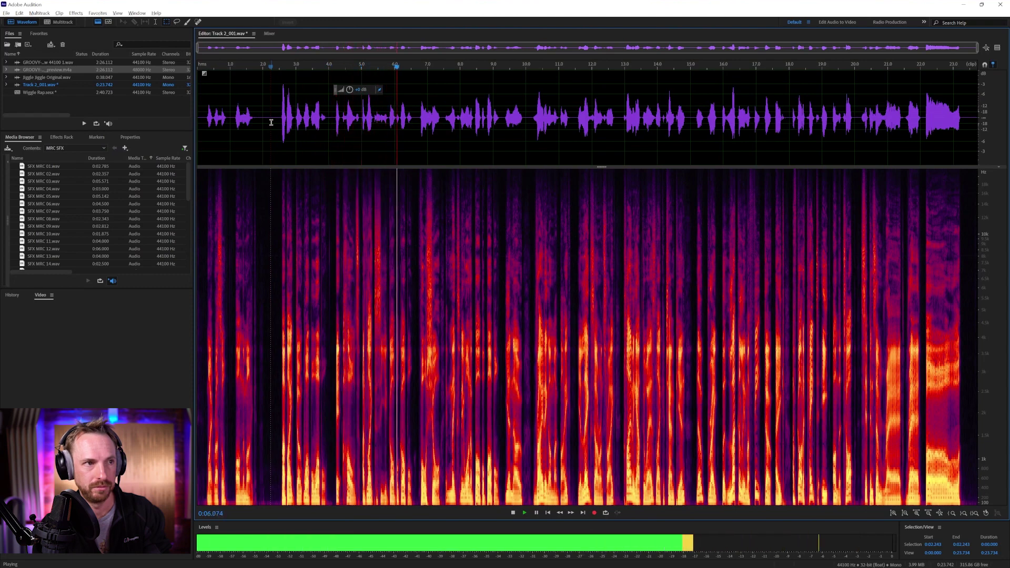
key("space")
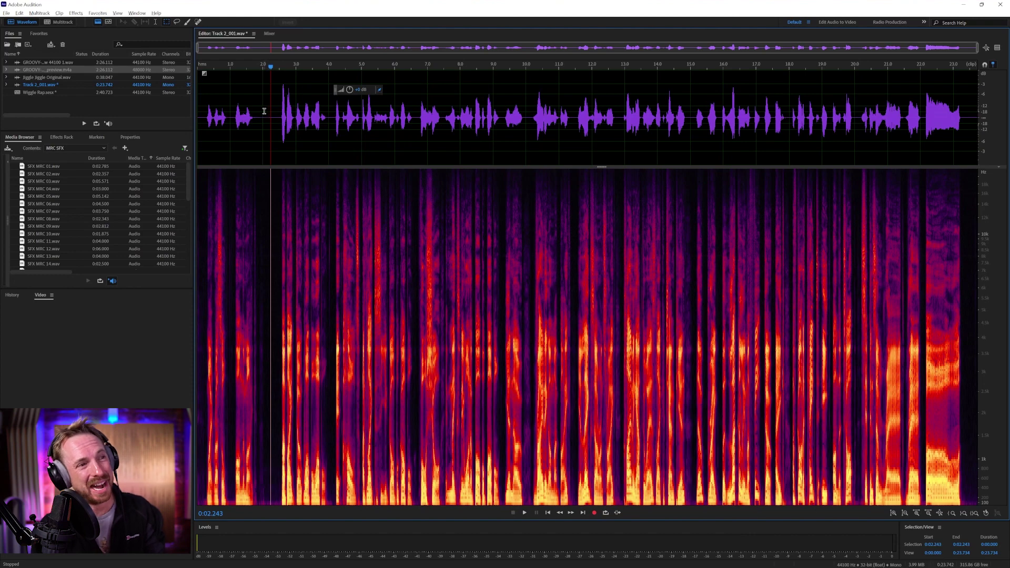
Back in the multitrack session, lower the backing track to -6.2 dB and select Track 2
left_click(53, 22)
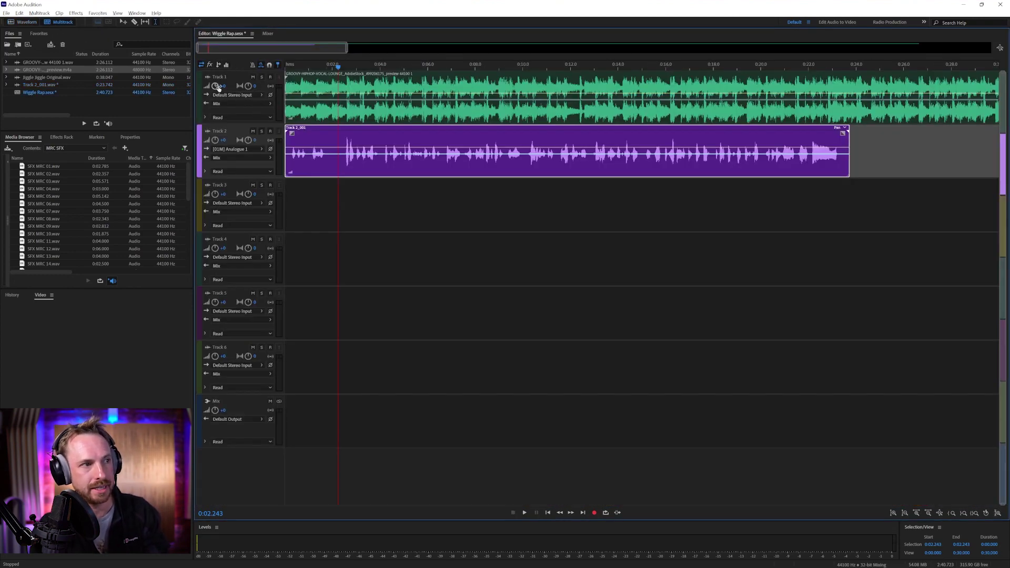
left_click_drag(291, 117, 290, 119)
key("space")
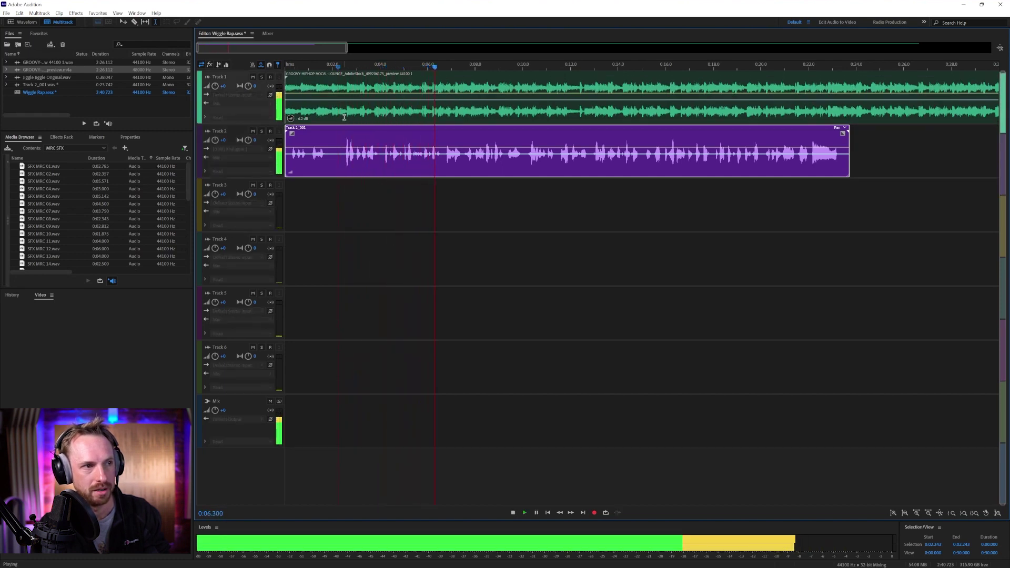
key("space")
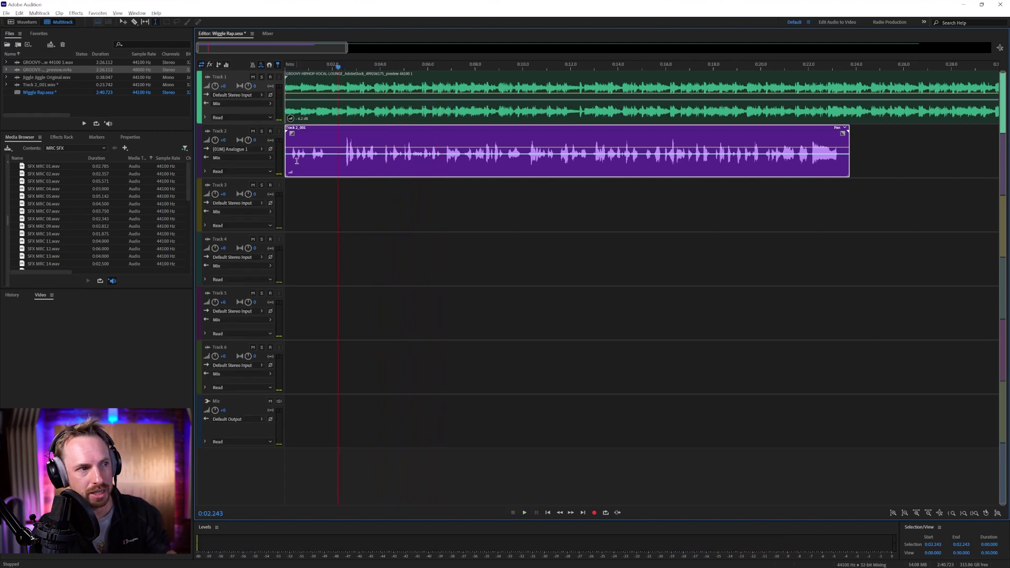
left_click(311, 169)
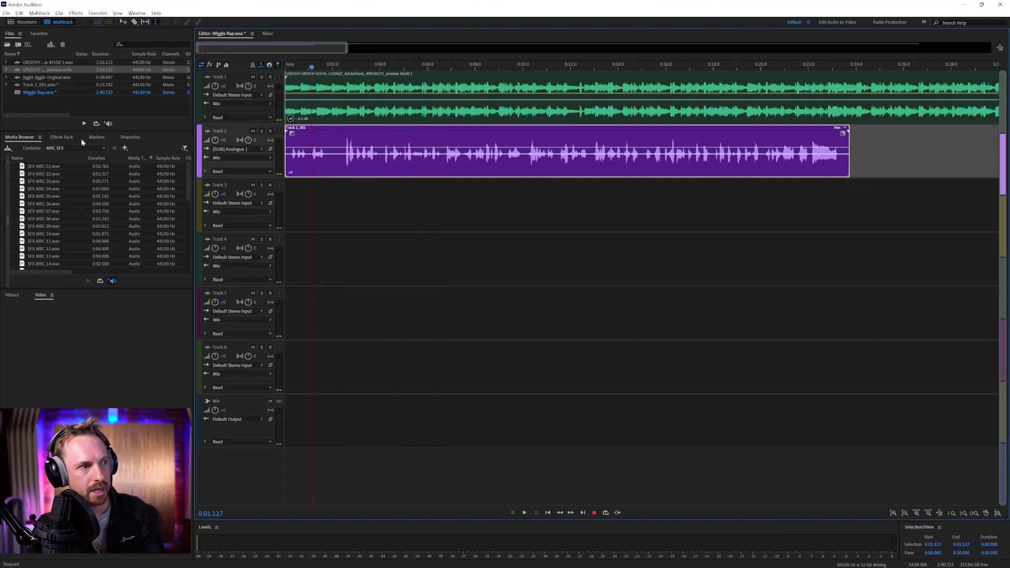
Add a Dynamics effect to Track 2's first rack slot and load a starting preset
left_click(61, 138)
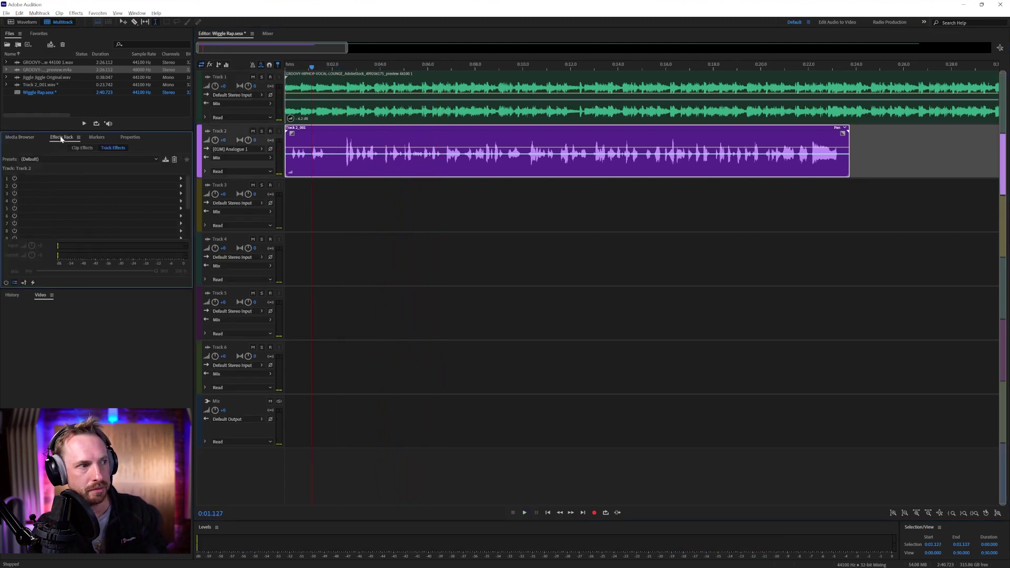
left_click(181, 179)
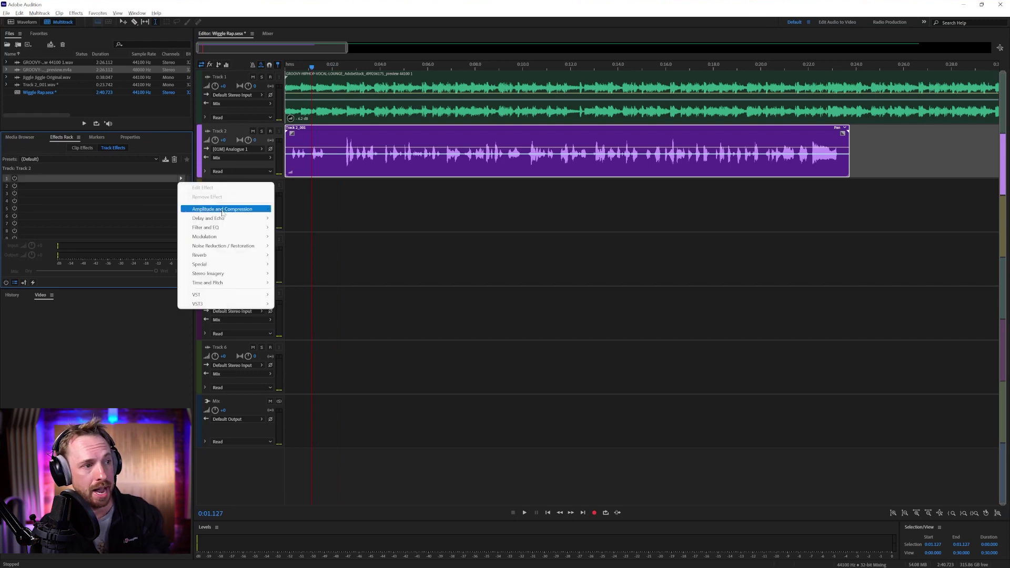
mouse_move(226, 209)
left_click(298, 236)
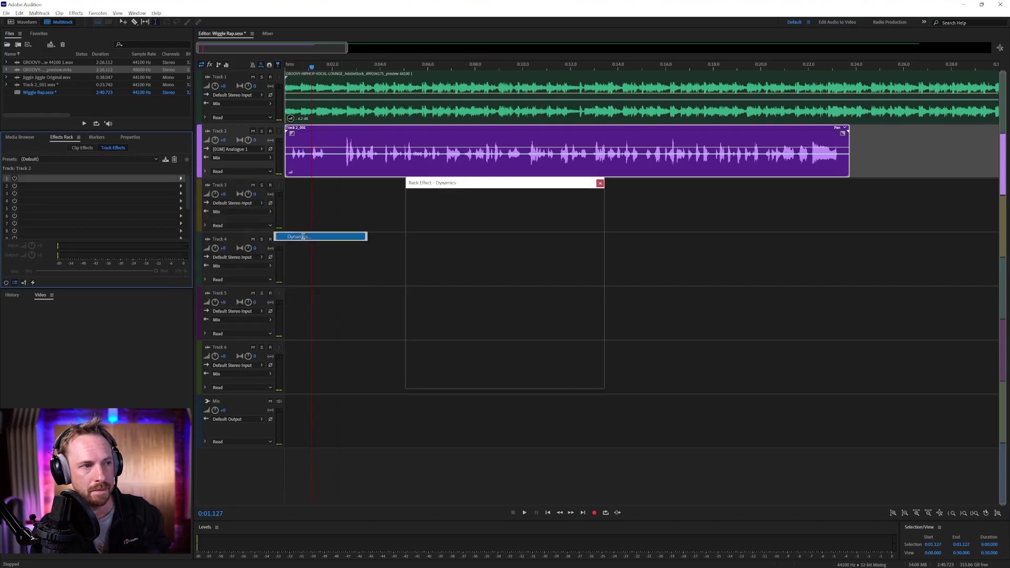
left_click(482, 198)
left_click(479, 208)
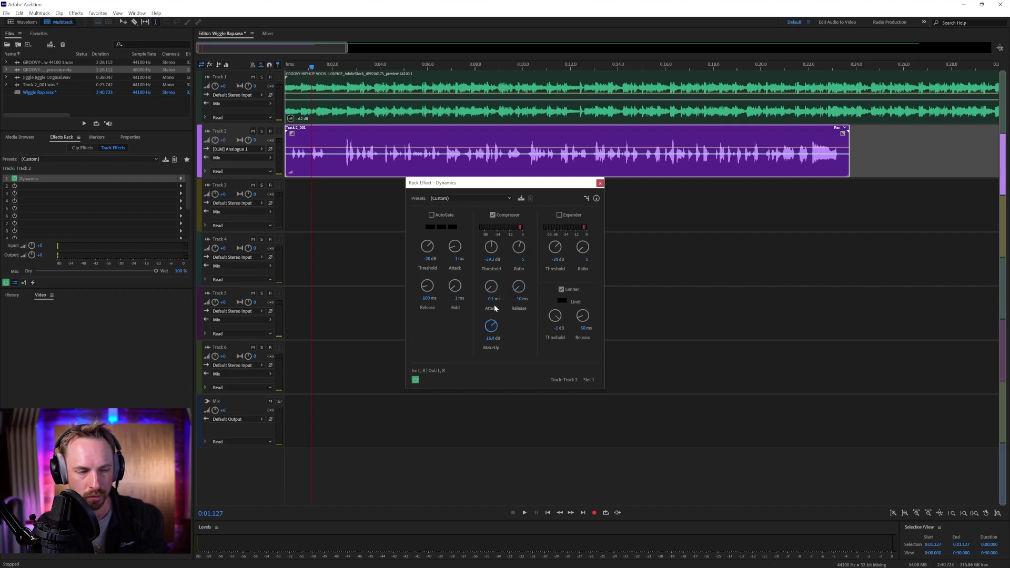
While previewing, set the compressor ratio to 4.5 and makeup gain to about 18.1 dB
key("space")
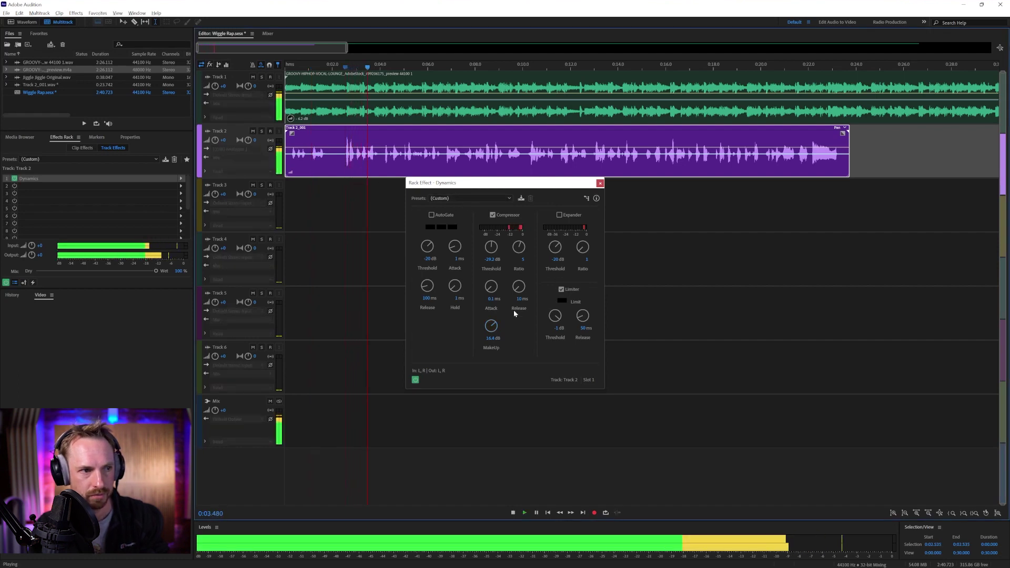
left_click_drag(490, 324, 490, 315)
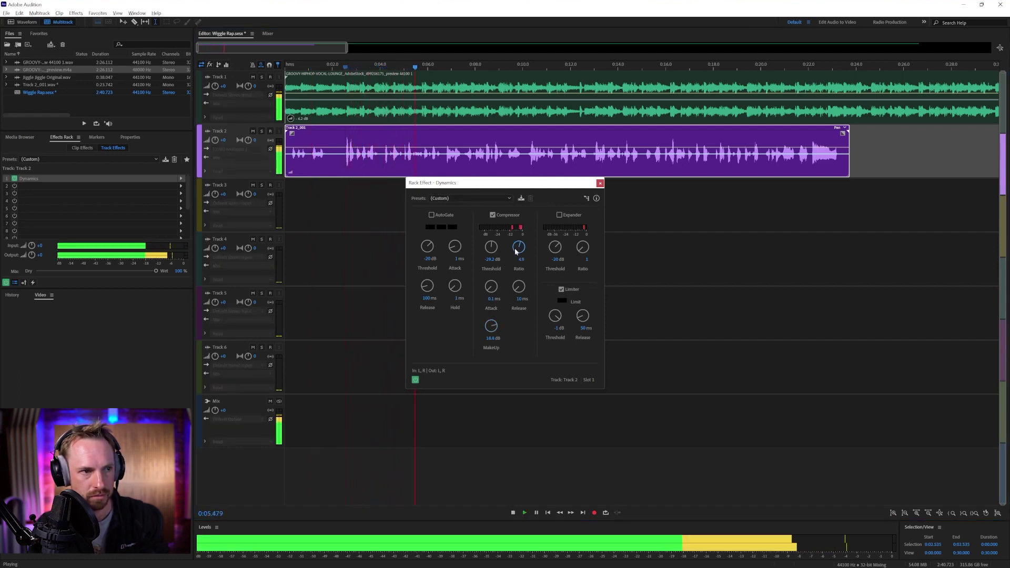
left_click_drag(519, 247, 513, 292)
left_click_drag(491, 326, 492, 329)
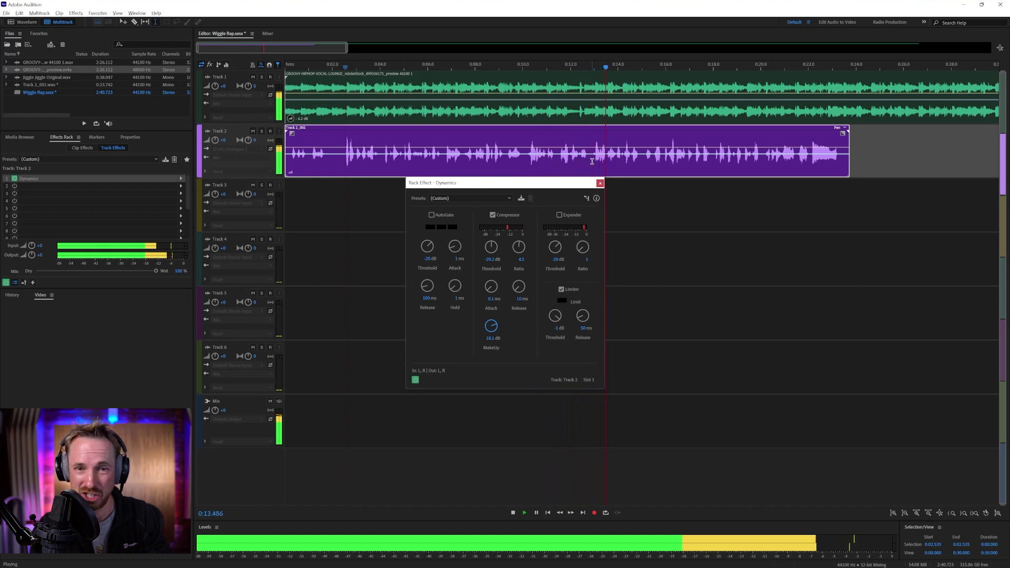
key("space")
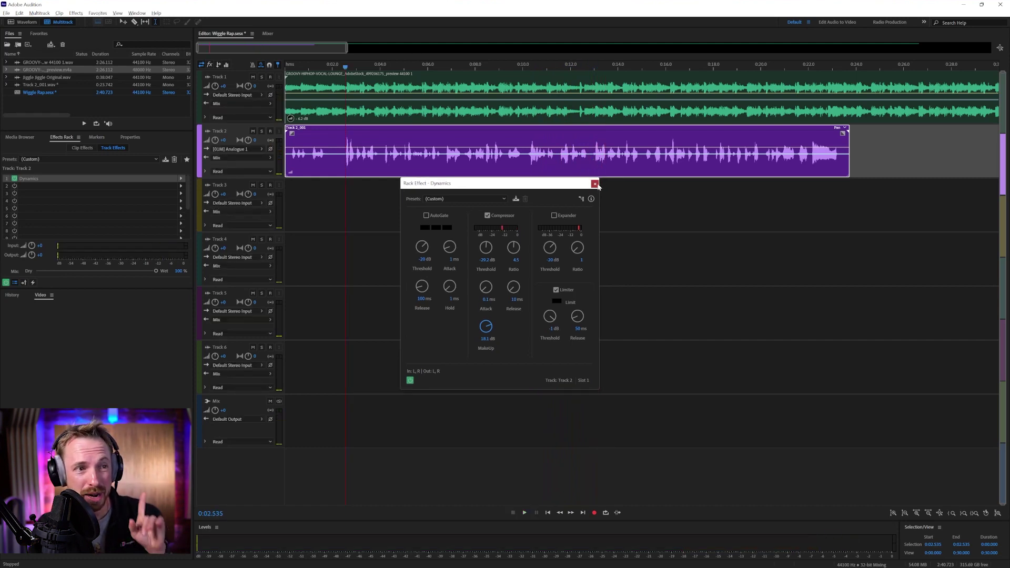
Try a 30-band Graphic Equalizer in slot 2, then close it and browse chain presets without choosing
left_click(595, 184)
left_click(181, 186)
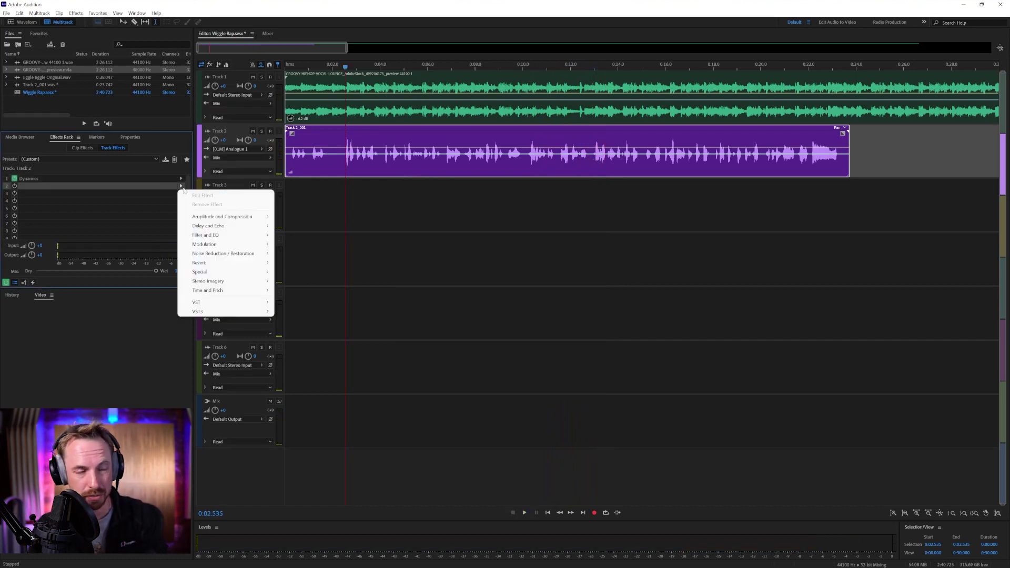
mouse_move(226, 216)
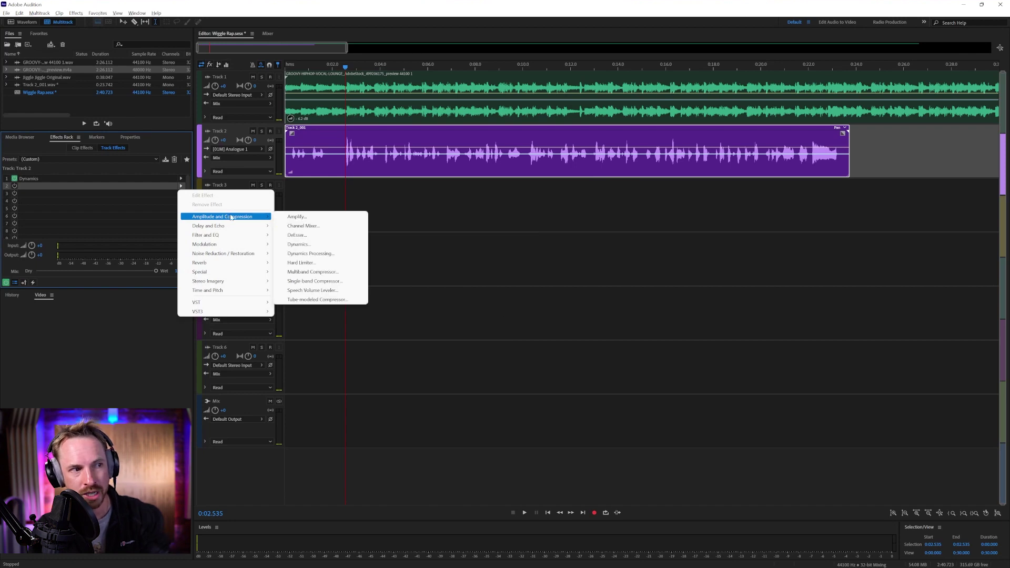
mouse_move(236, 235)
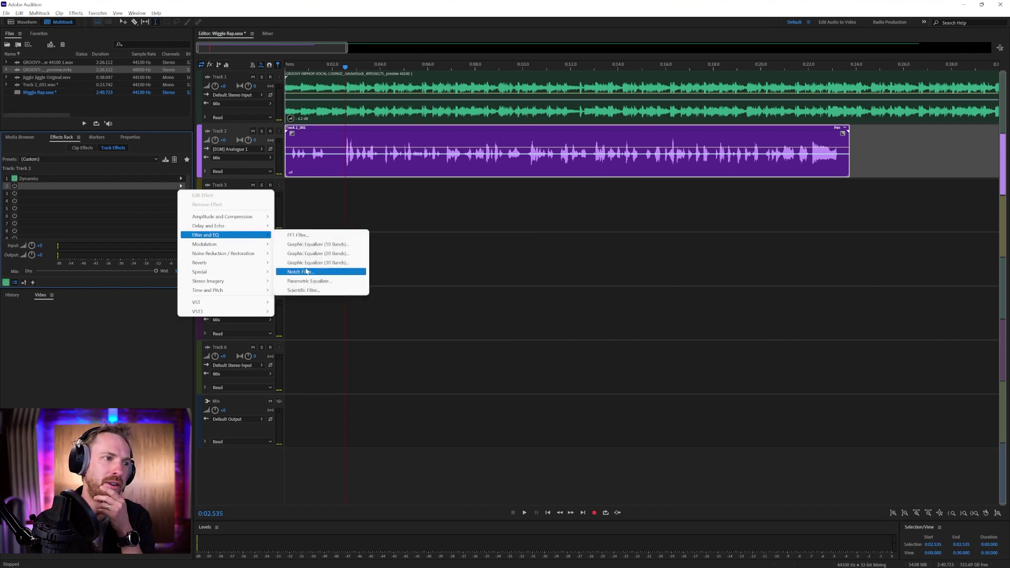
left_click(307, 264)
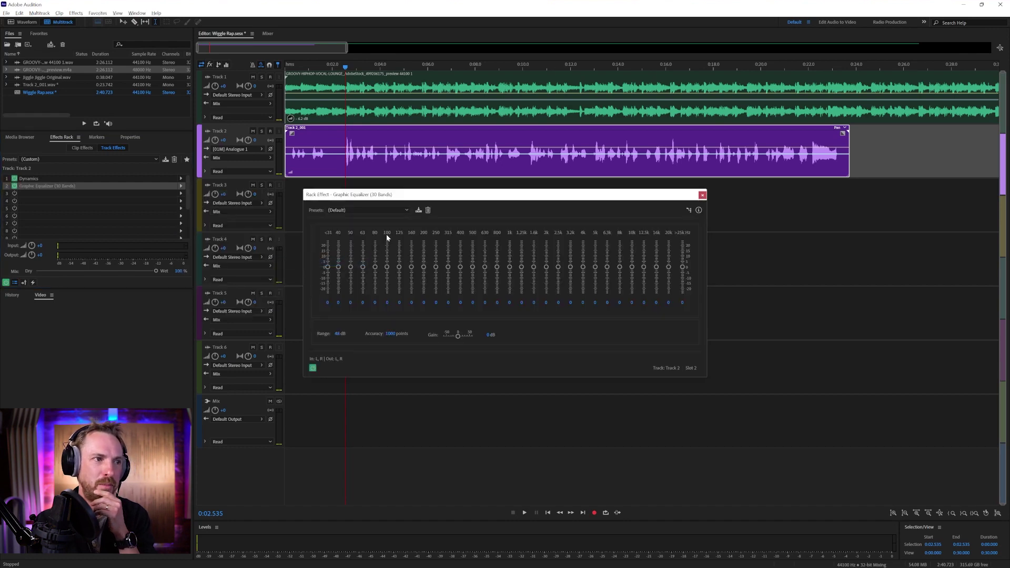
left_click(376, 210)
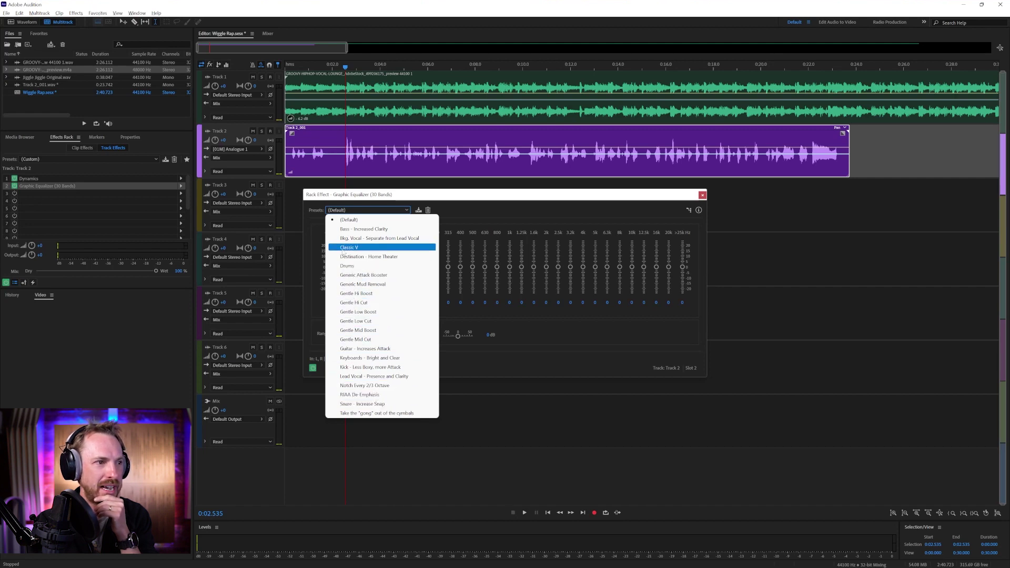
left_click(701, 195)
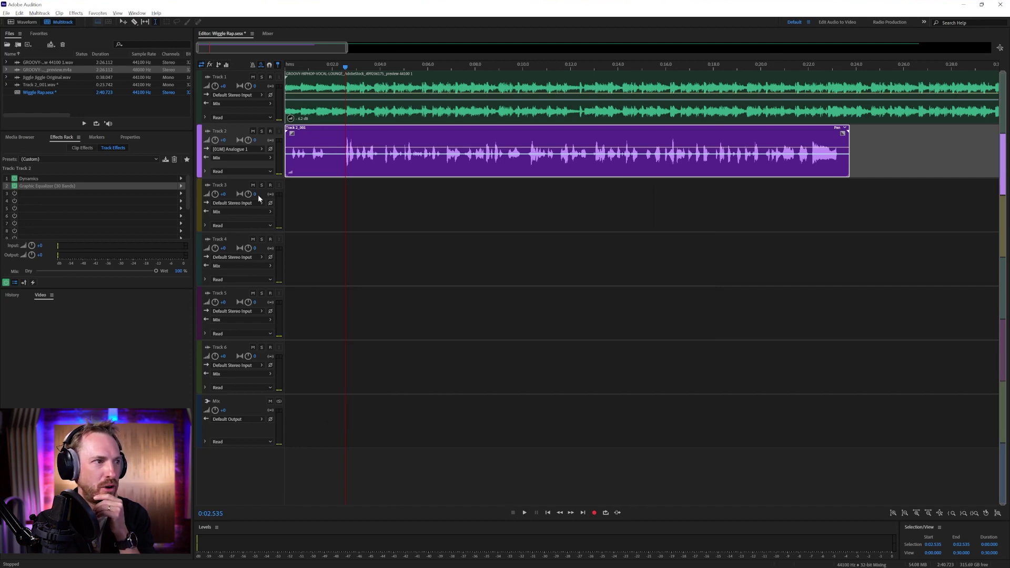
left_click(75, 158)
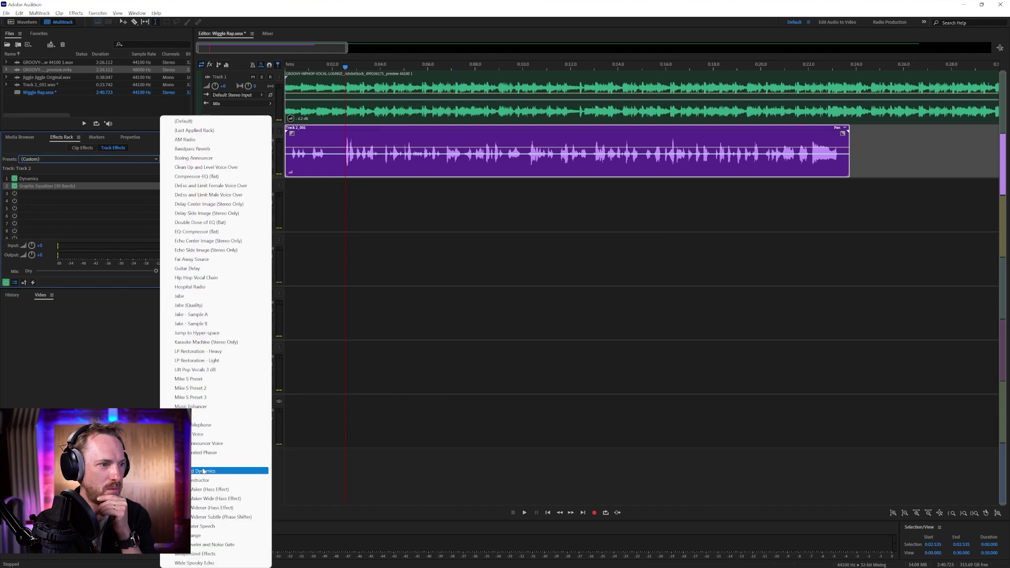
left_click(154, 261)
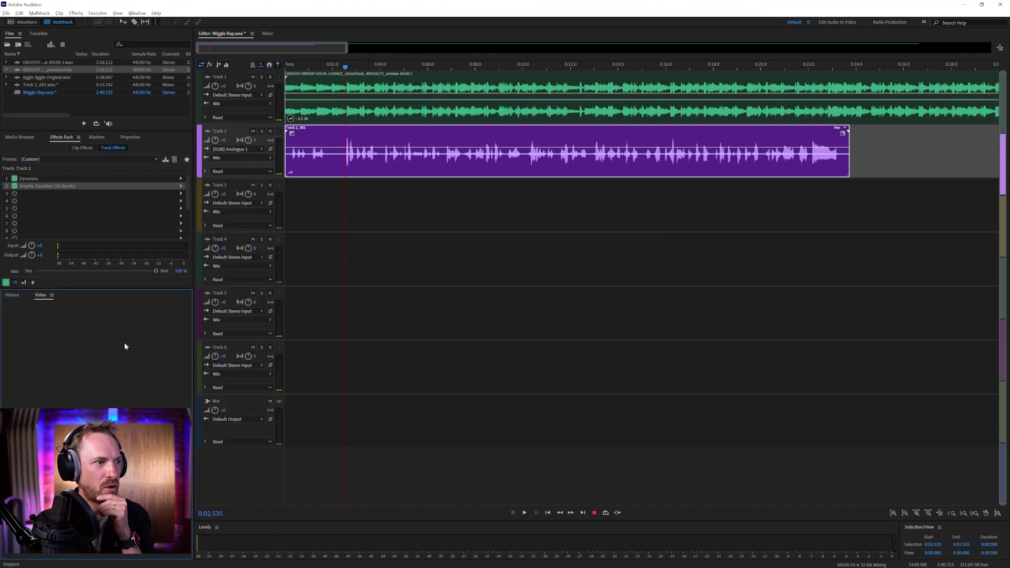
Replace slot 2 with a Parametric Equalizer using the Rap Vocals preset and preview it
left_click(179, 187)
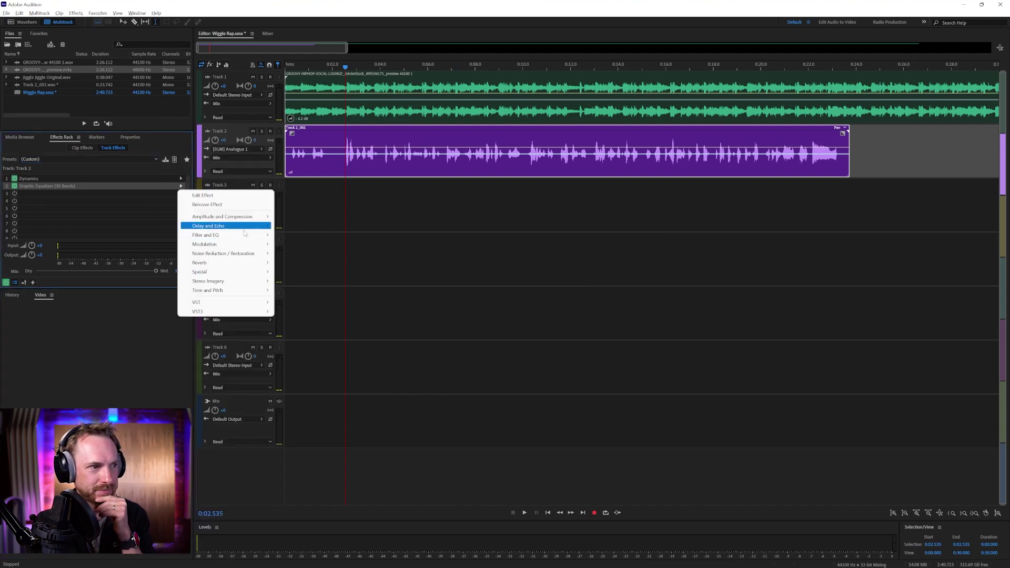
mouse_move(262, 235)
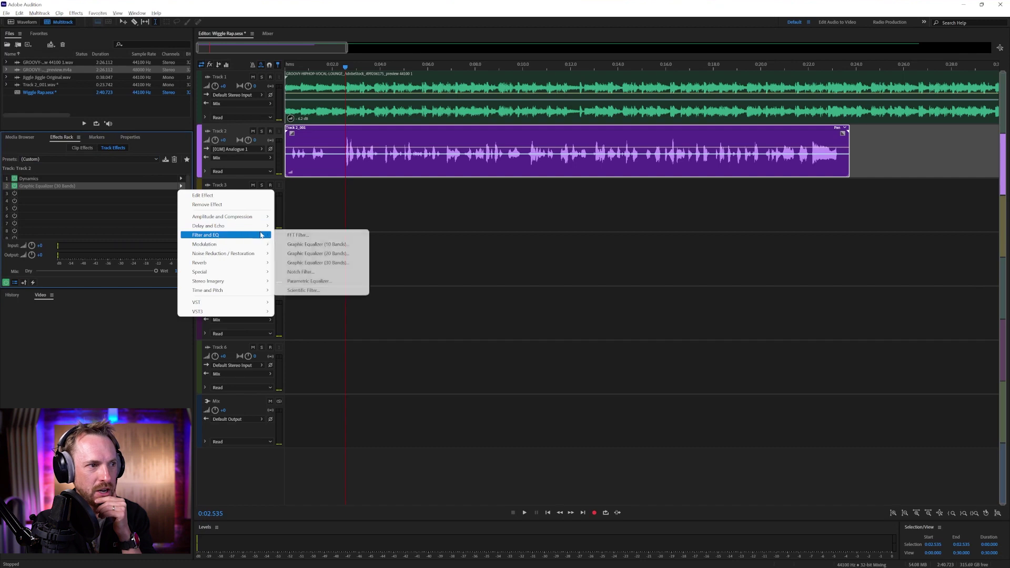
left_click(323, 282)
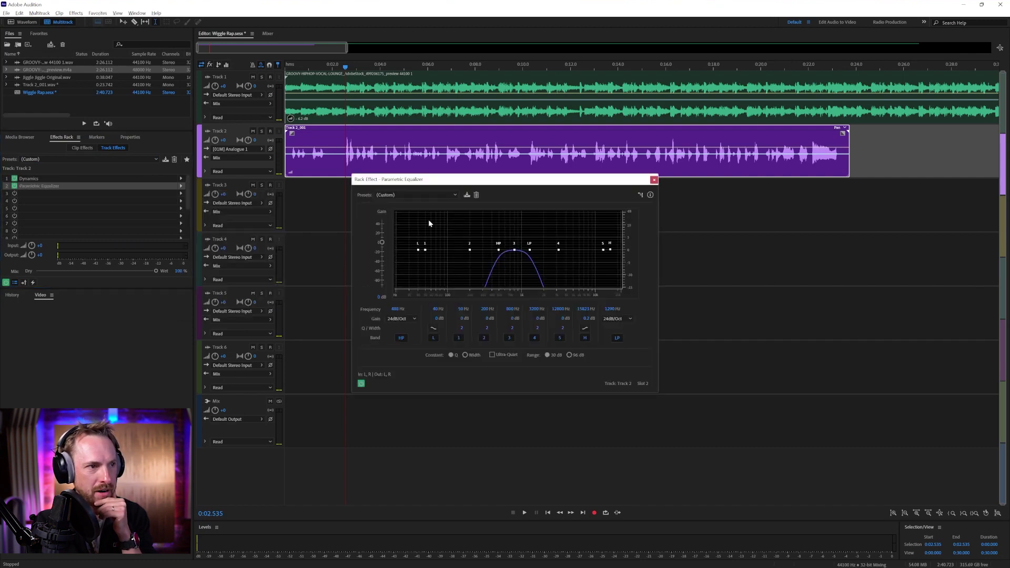
left_click(442, 196)
left_click(415, 296)
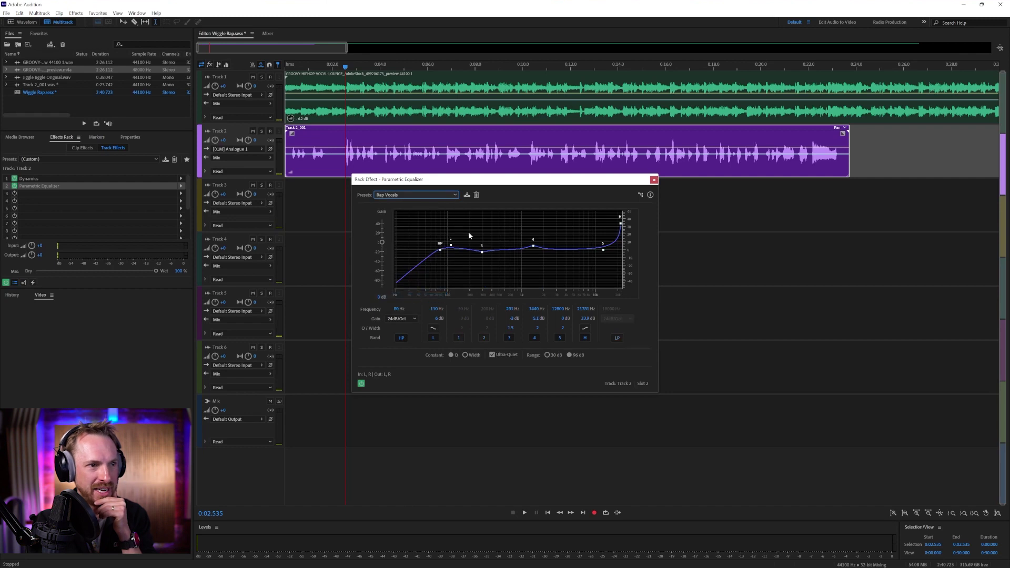
key("space")
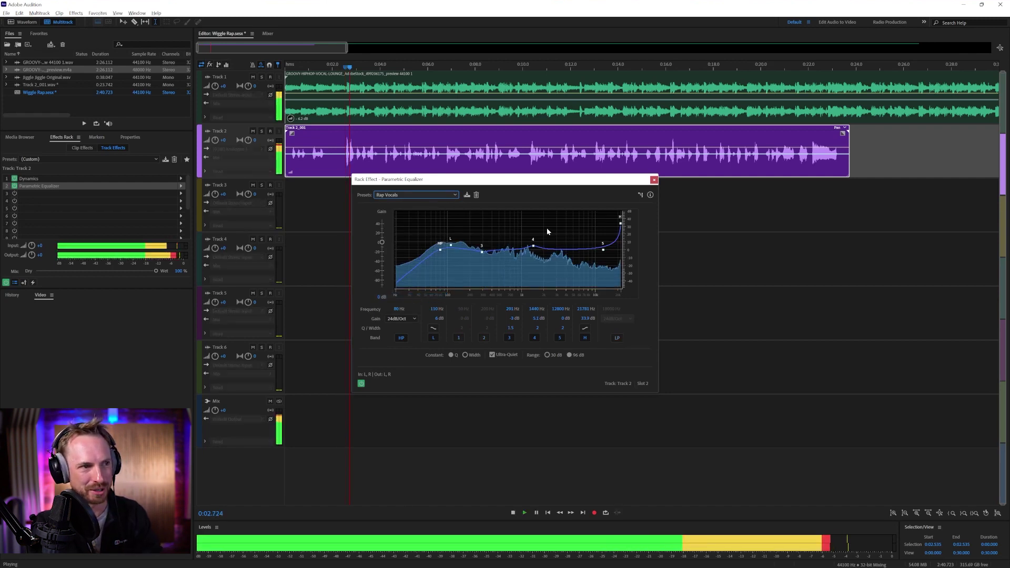
left_click(654, 180)
key("space")
scroll(666, 65, "down", 5)
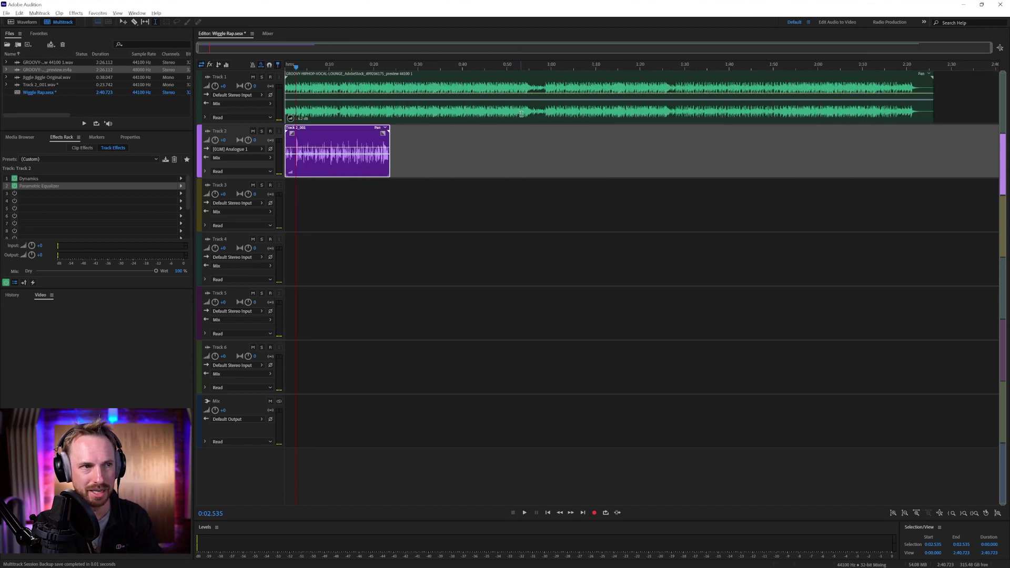
Cut unwanted stretches from the backing track, including roughly 0:44 to 0:54
left_click_drag(546, 113, 650, 113)
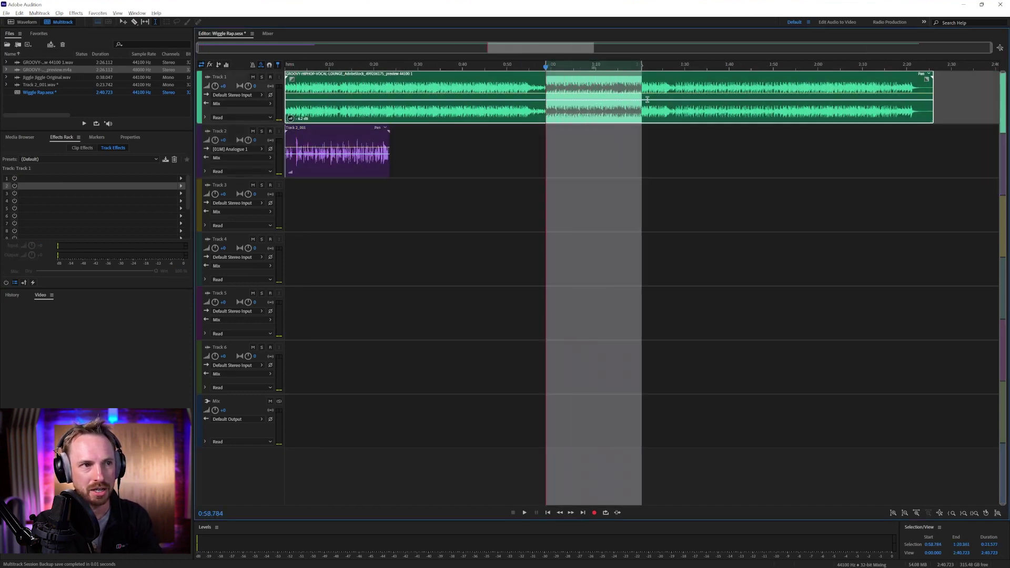
key("Delete")
left_click(686, 113)
key("Delete")
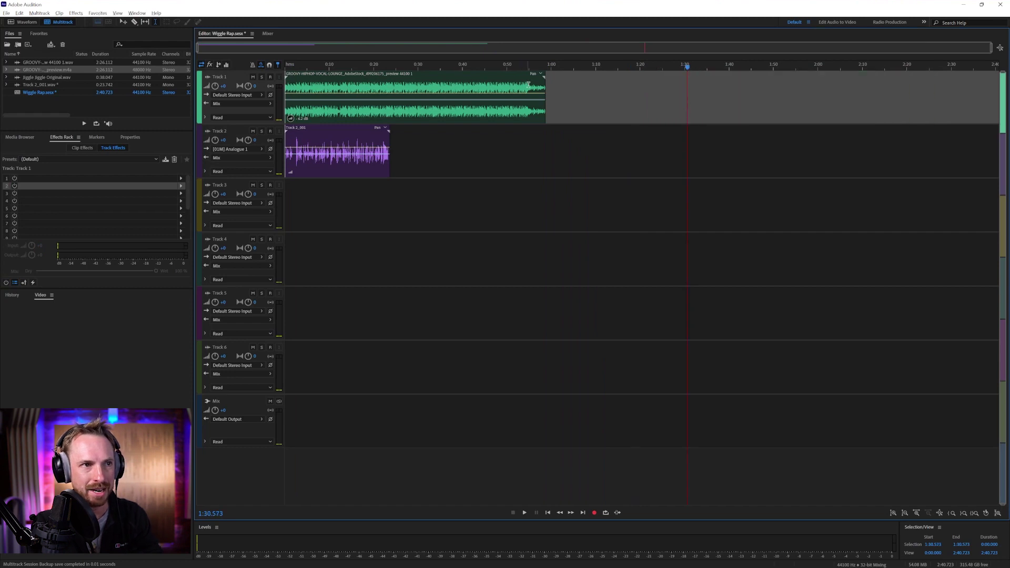
left_click(534, 87)
key("space")
left_click(376, 87)
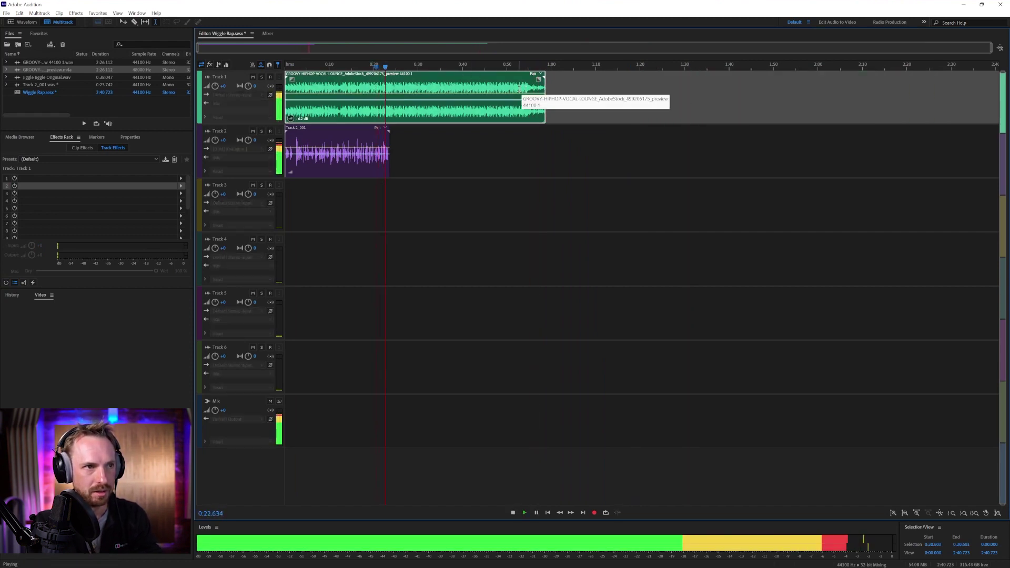
left_click_drag(522, 89, 375, 194)
key("Delete")
key("space")
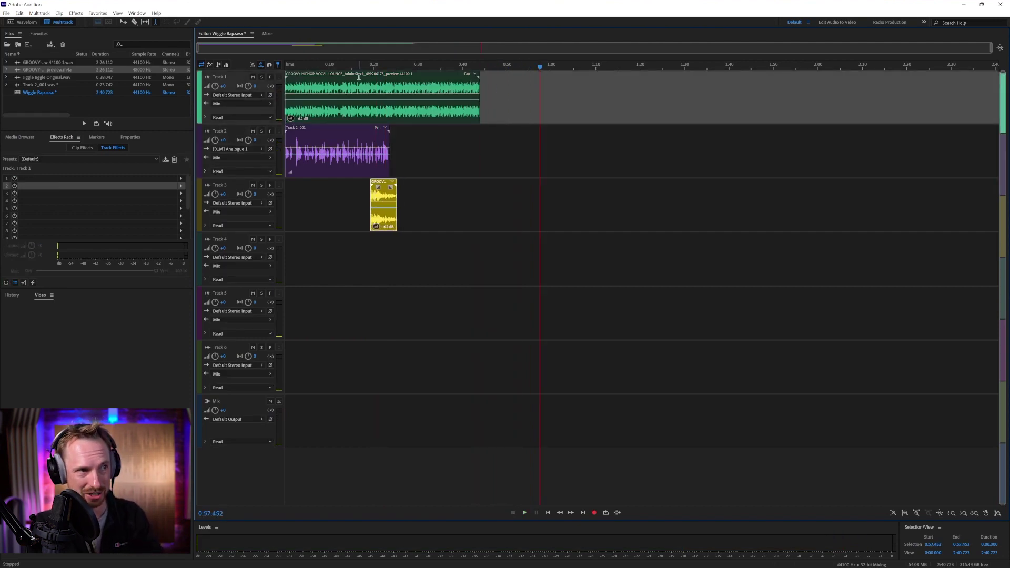
Slide the Track 3 clip earlier, play it back, then nudge it later to match the beat
scroll(350, 67, "up", 10)
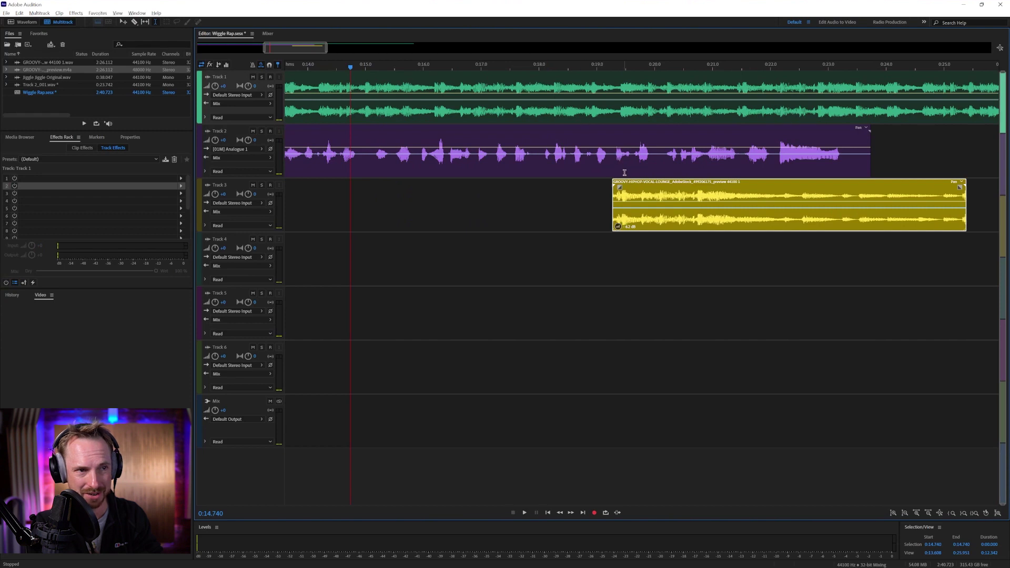
left_click_drag(625, 184, 278, 213)
left_click(398, 210)
key("space")
key("space")
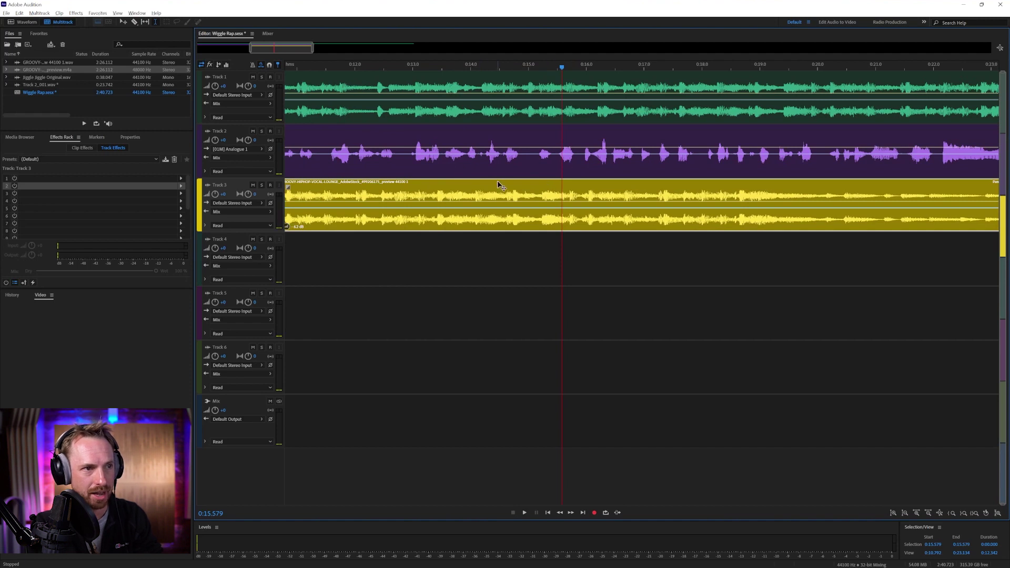
left_click_drag(499, 185, 509, 206)
Mute Track 2 and nudge the Track 3 clip slightly later, checking playback from 0:12.271
left_click(254, 135)
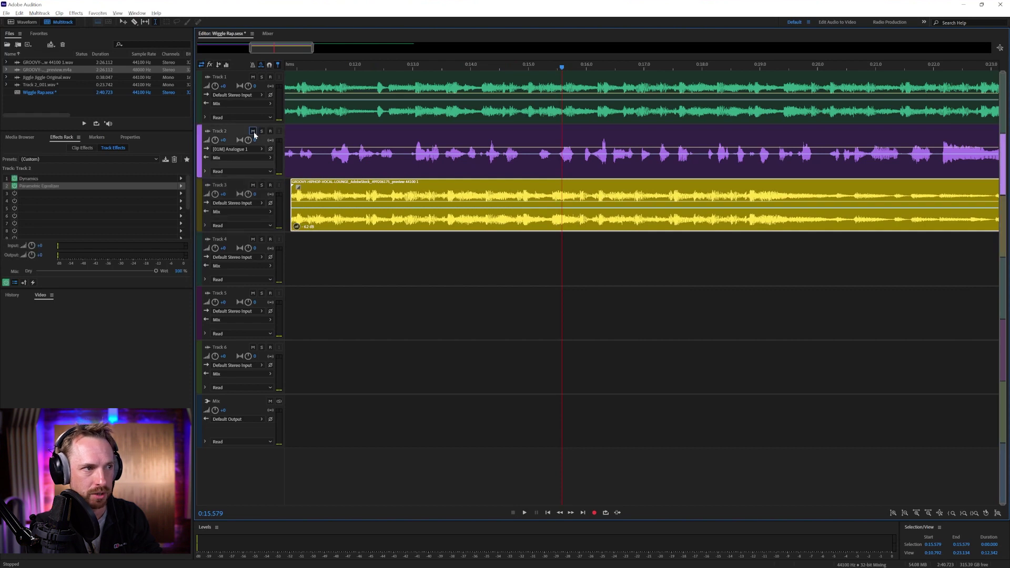
left_click(253, 131)
left_click(370, 108)
key("space")
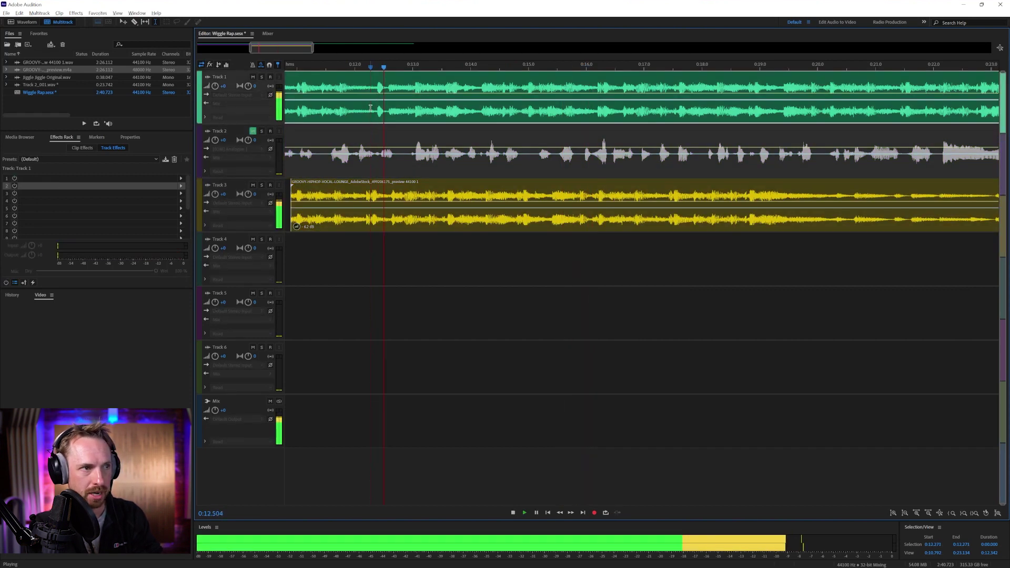
key("space")
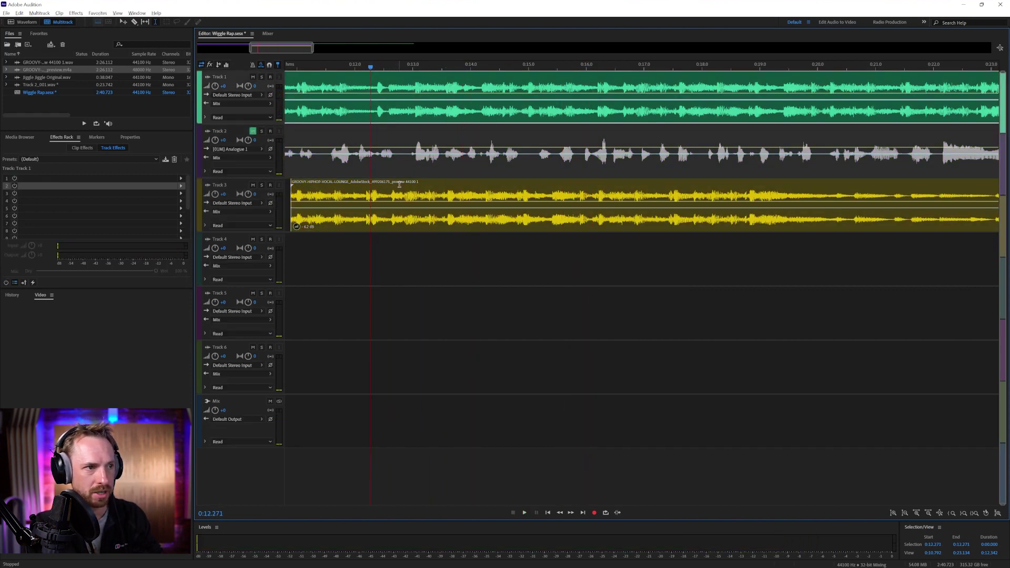
mouse_move(401, 184)
left_mouse_down()
mouse_move(421, 187)
mouse_move(410, 189)
left_mouse_up()
key("space")
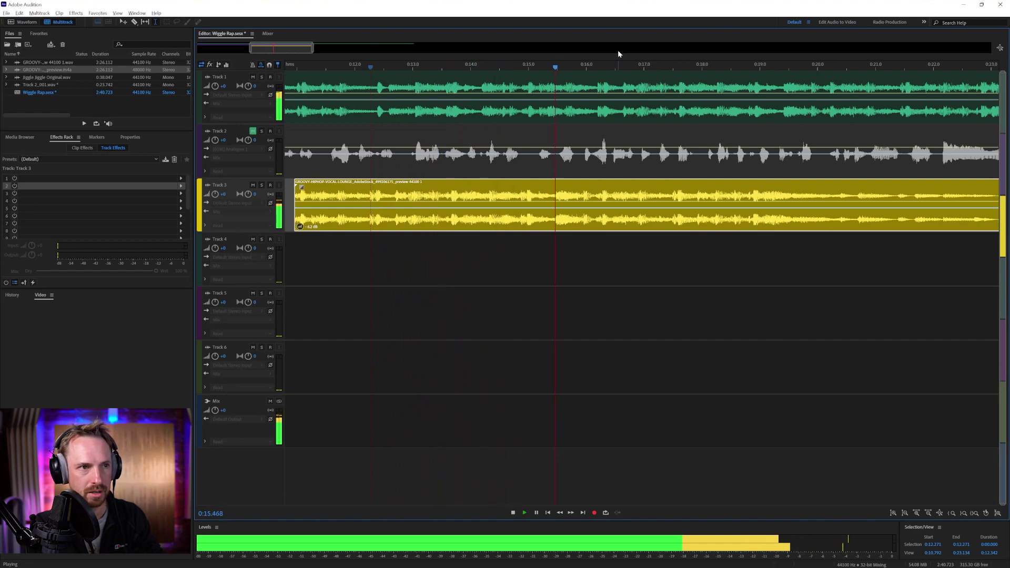
key("space")
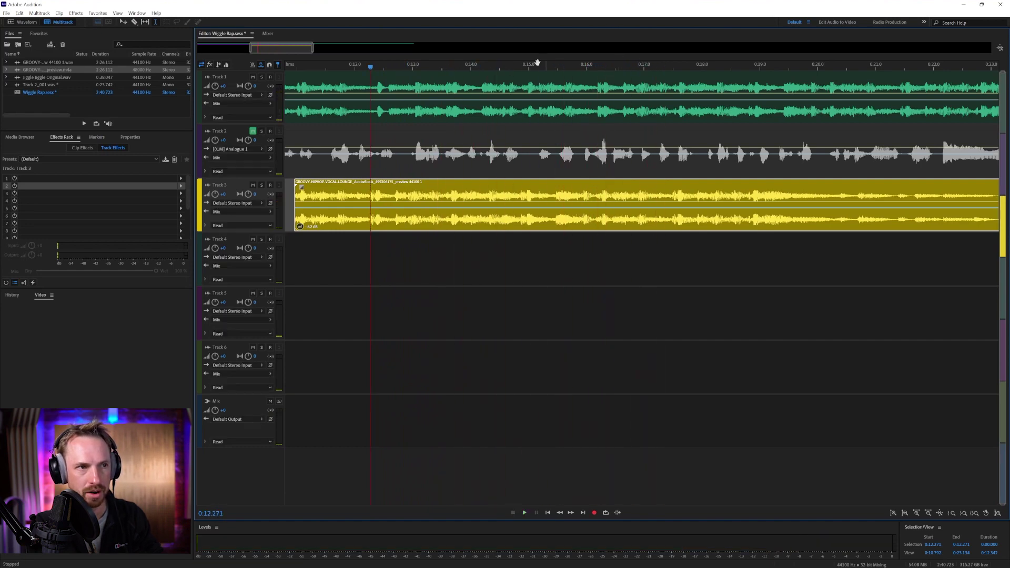
Align the Track 3 clip's first transient to 0:15.00 and delete the stray sliver before it
scroll(466, 66, "up", 5)
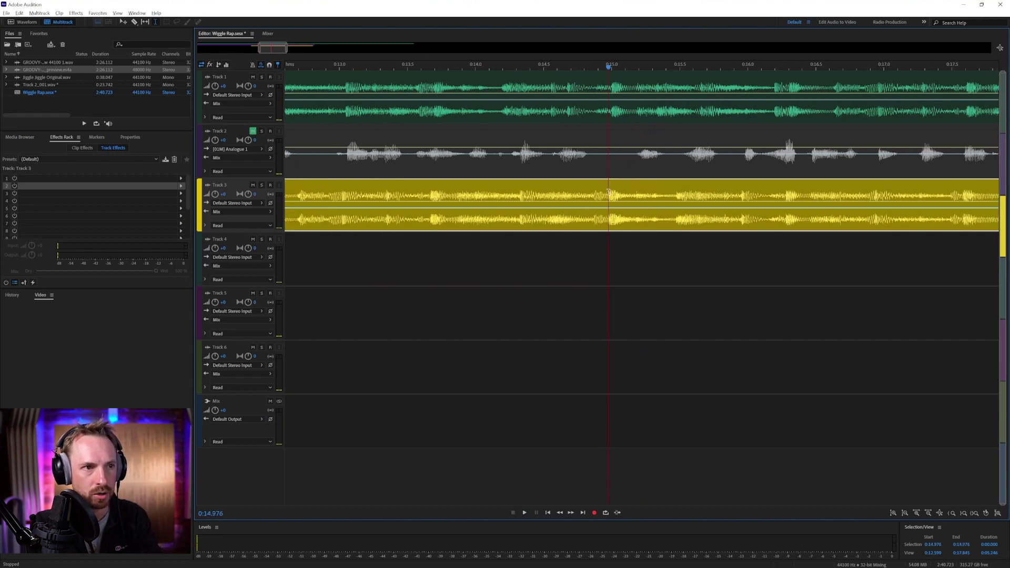
scroll(611, 62, "up", 10)
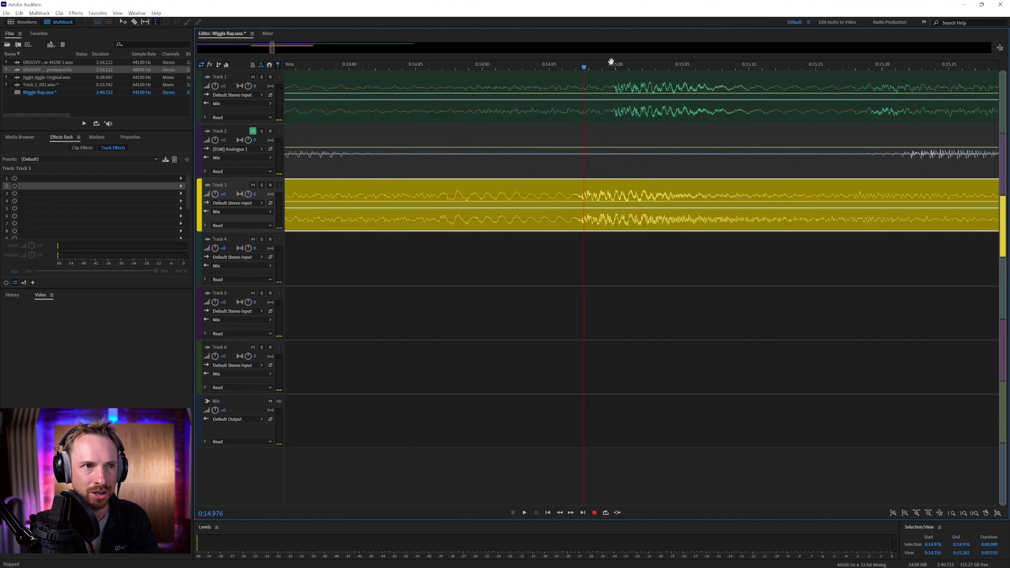
left_click_drag(619, 68, 613, 69)
left_click_drag(635, 186, 665, 190)
left_click(603, 198)
left_click_drag(604, 197, 541, 210)
key("Delete")
left_click(497, 205)
key("Delete")
Delete Track 1's audio after 0:15.00 and move the GROOVY clip onto Track 1 there
left_click_drag(614, 113, 654, 114)
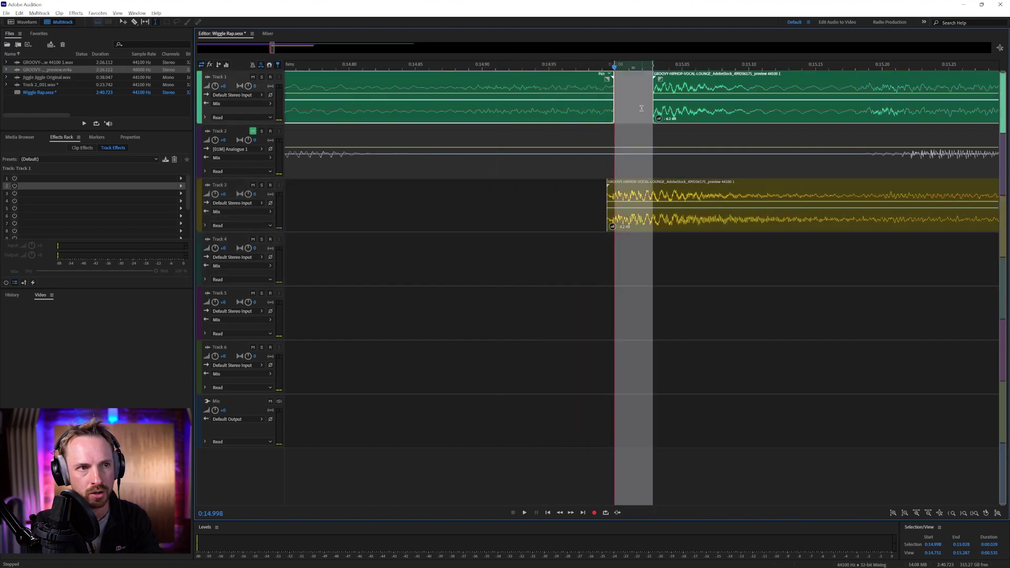
key("Delete")
left_click(663, 110)
key("Delete")
left_click_drag(627, 177, 627, 69)
scroll(394, 64, "down", 10)
left_click(345, 64)
key("space")
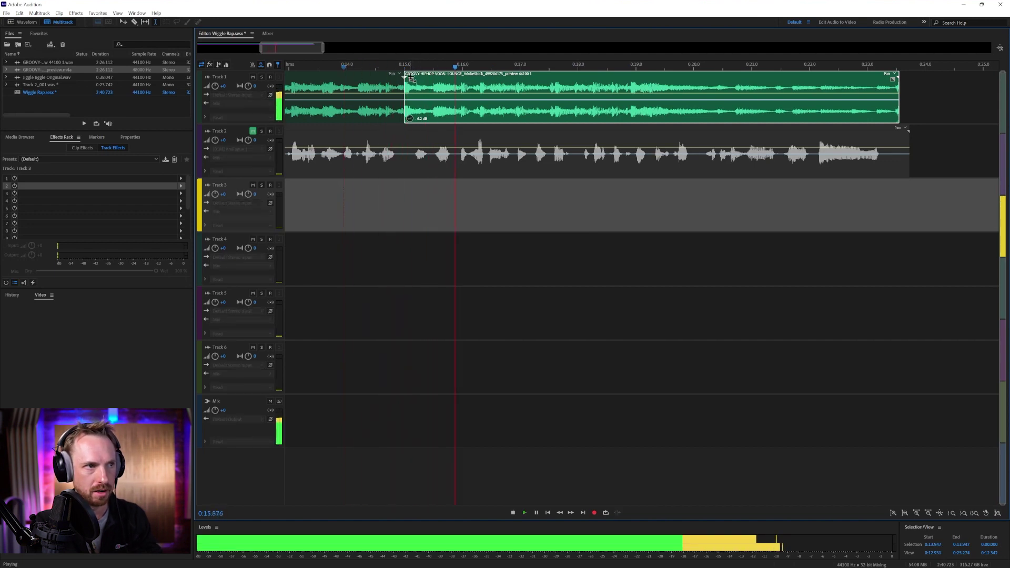
key("space")
Extend the clip's start into a crossfade and play the join from 0:13.013
left_click_drag(403, 98, 308, 109)
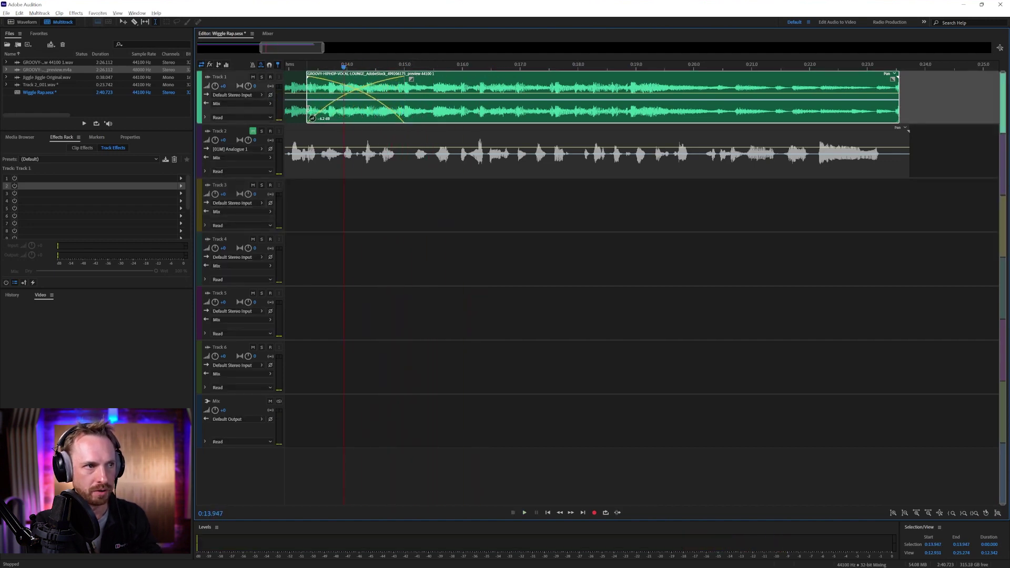
left_click(290, 67)
key("space")
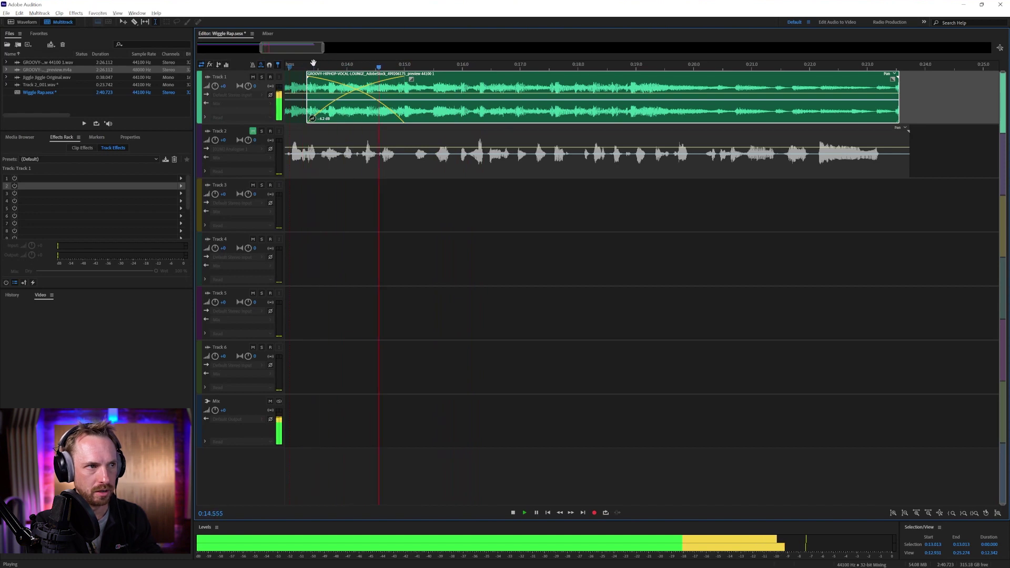
scroll(313, 63, "down", 5)
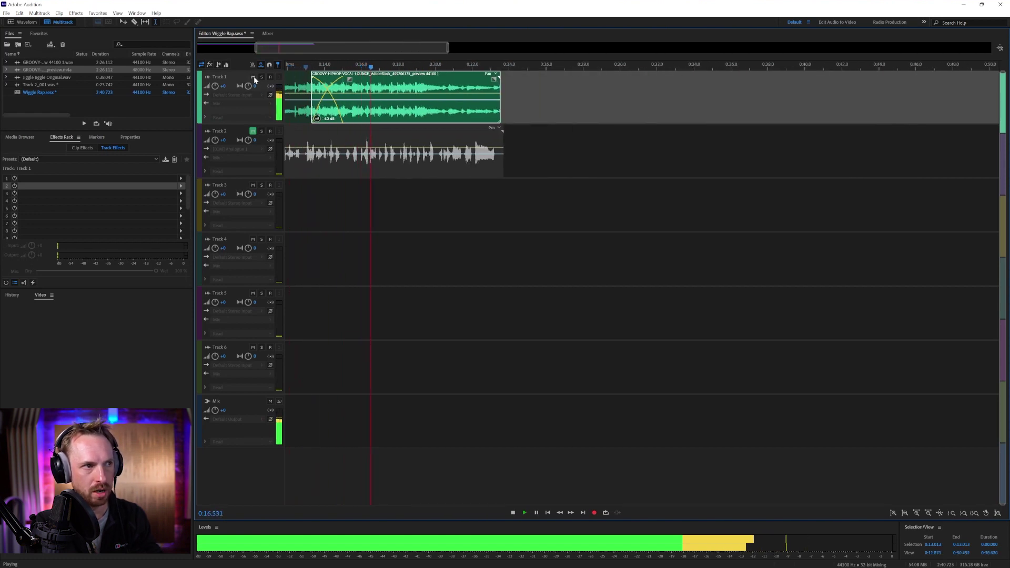
left_click(254, 132)
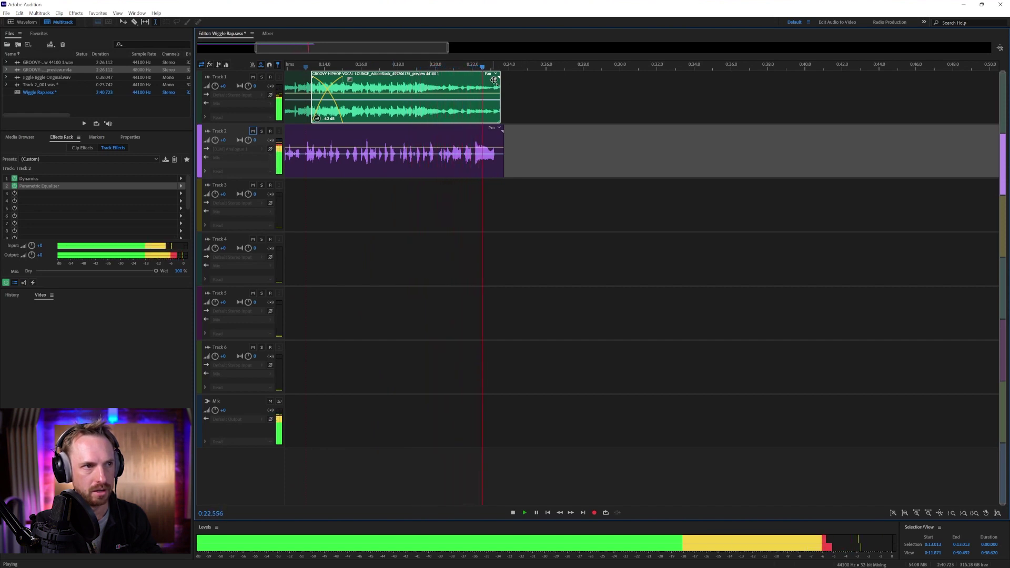
Trim the Track 1 vocal's end slightly and Alt-drag its final moment onto Track 3
key("space")
left_click(494, 82)
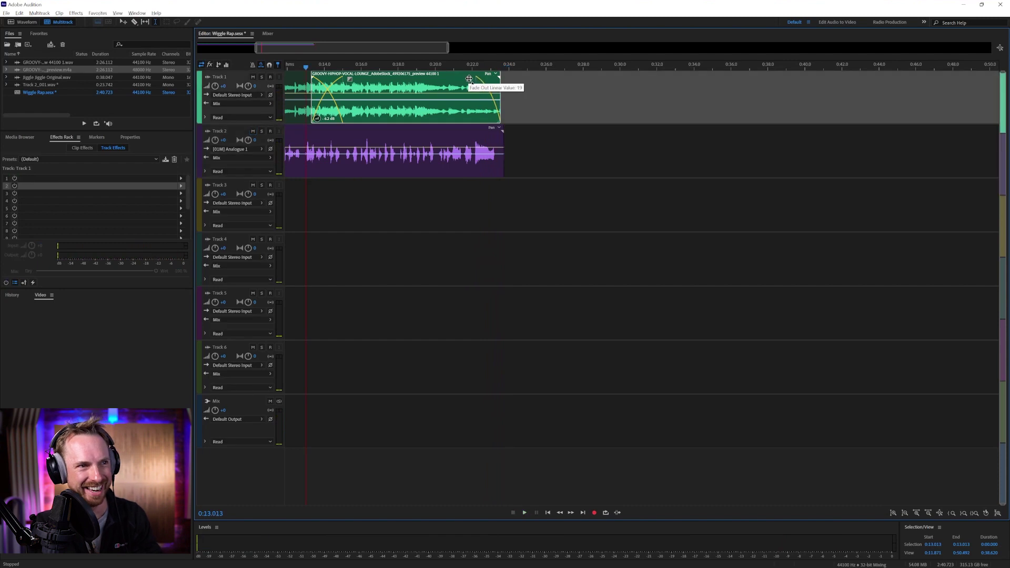
left_click(463, 82)
key("space")
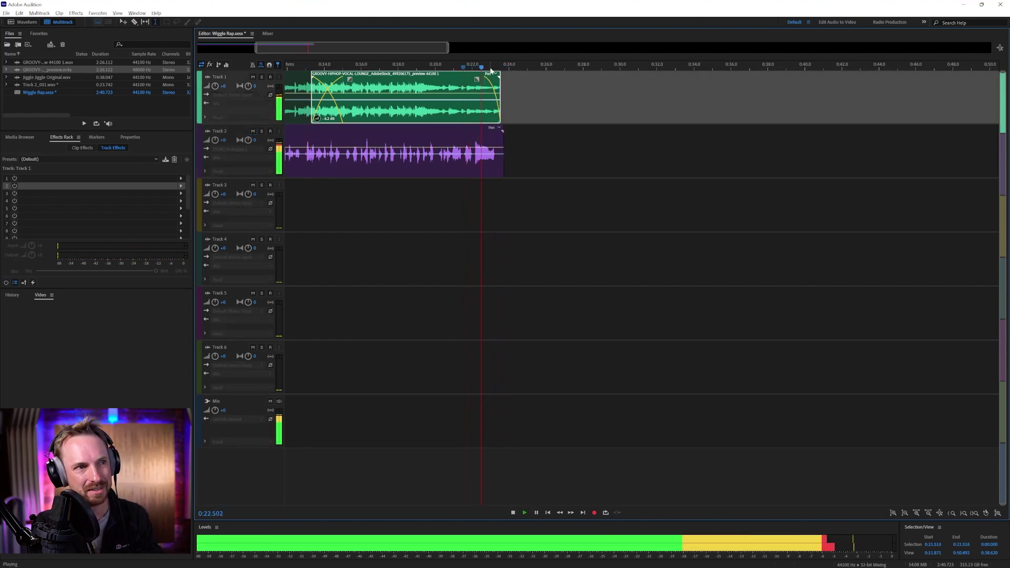
key("space")
scroll(463, 68, "up", 4)
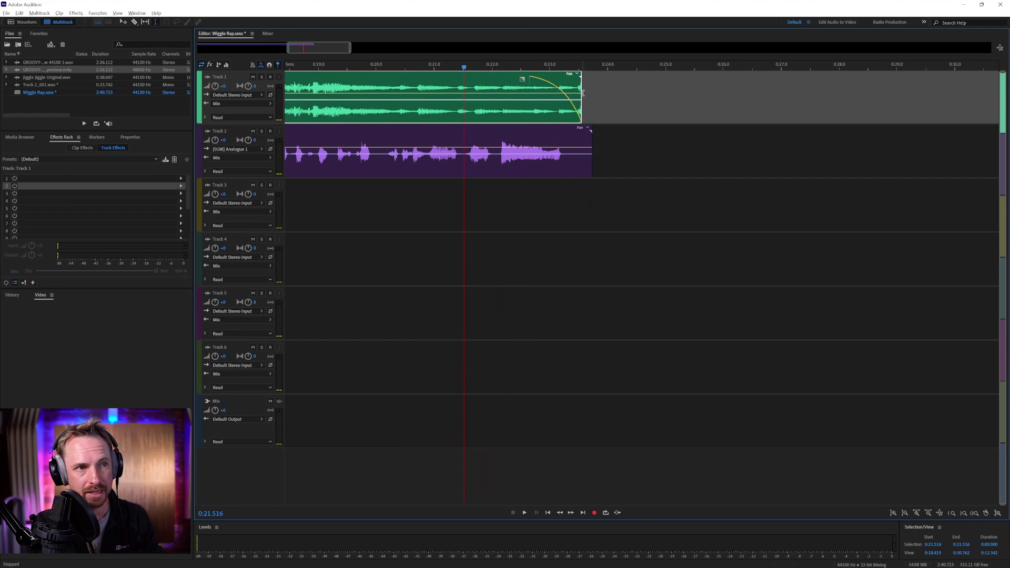
left_click_drag(581, 87, 578, 87)
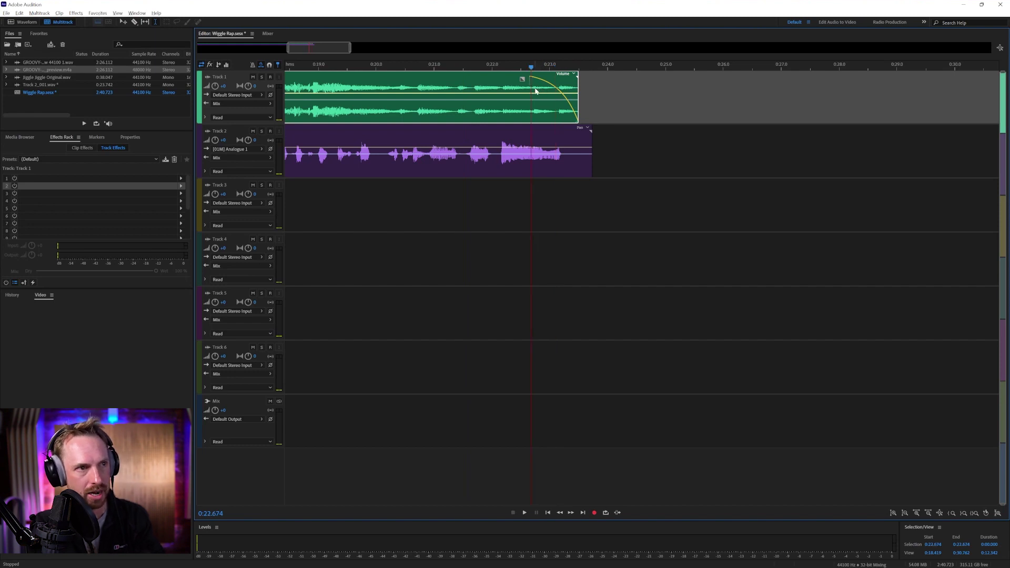
left_click_drag(536, 91, 543, 202)
Add Studio Reverb with the Vocal Reverb (large) preset to Track 3 and preview it
left_click(497, 200)
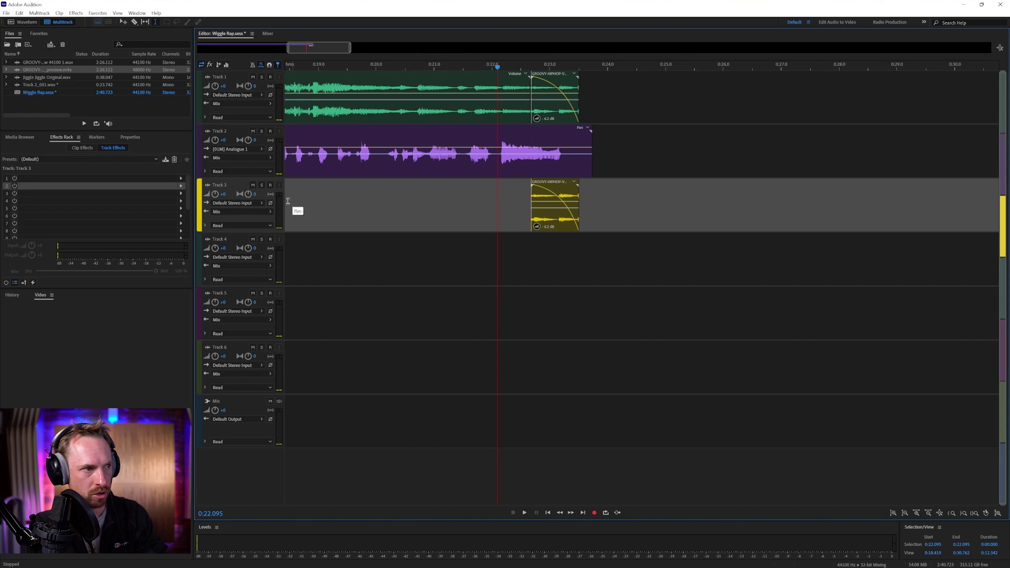
left_click(180, 178)
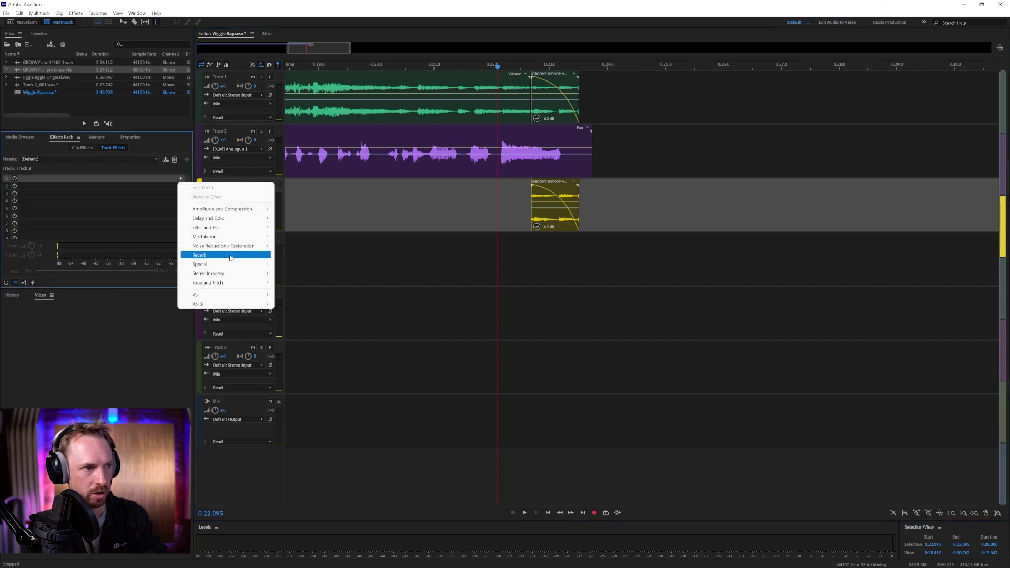
mouse_move(231, 255)
left_click(310, 283)
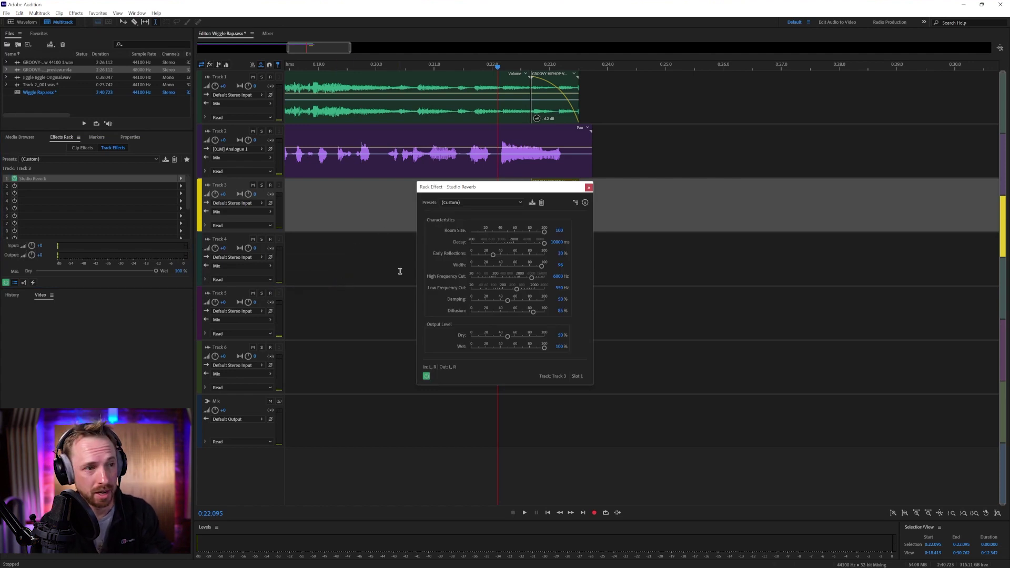
left_click(474, 203)
left_click(511, 322)
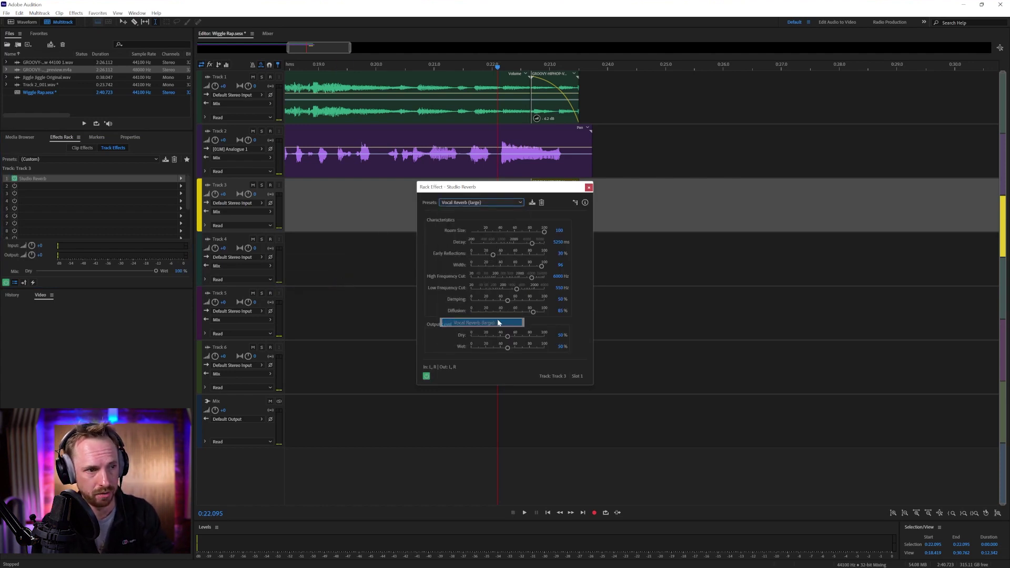
key("space")
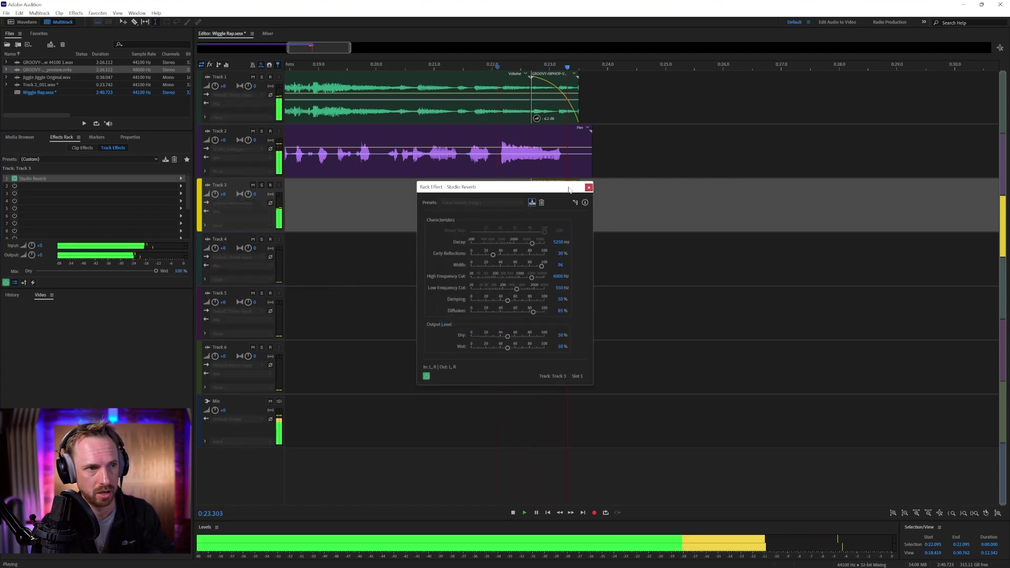
key("space")
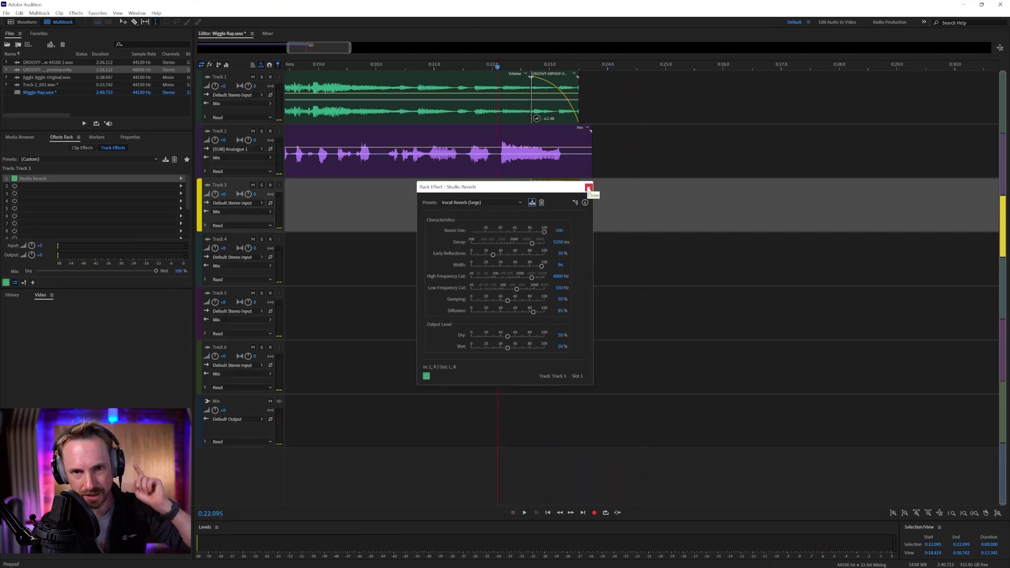
left_click(588, 189)
Zoom out to the whole session and play the song from the start
key("backslash")
key("space")
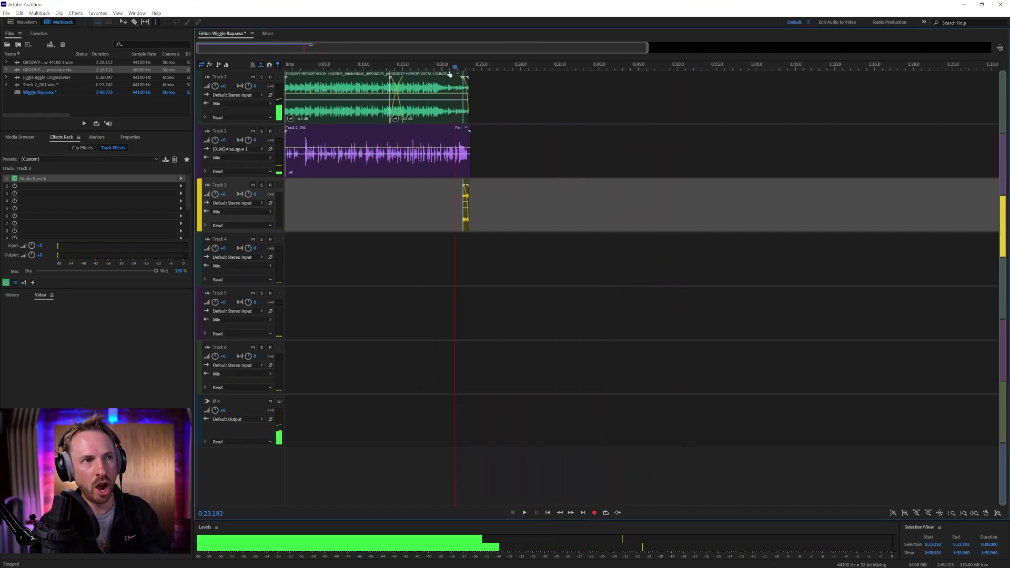
key("Home")
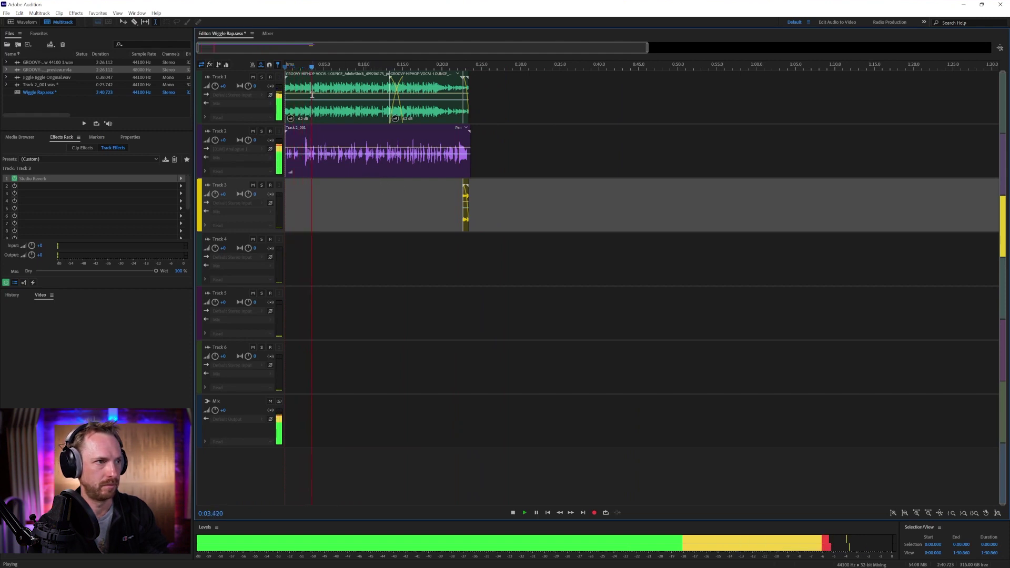
key("space")
Hide empty Tracks 4–6, stretch Tracks 1–3 to fill the editor, and play the mix
scroll(292, 65, "up", 5)
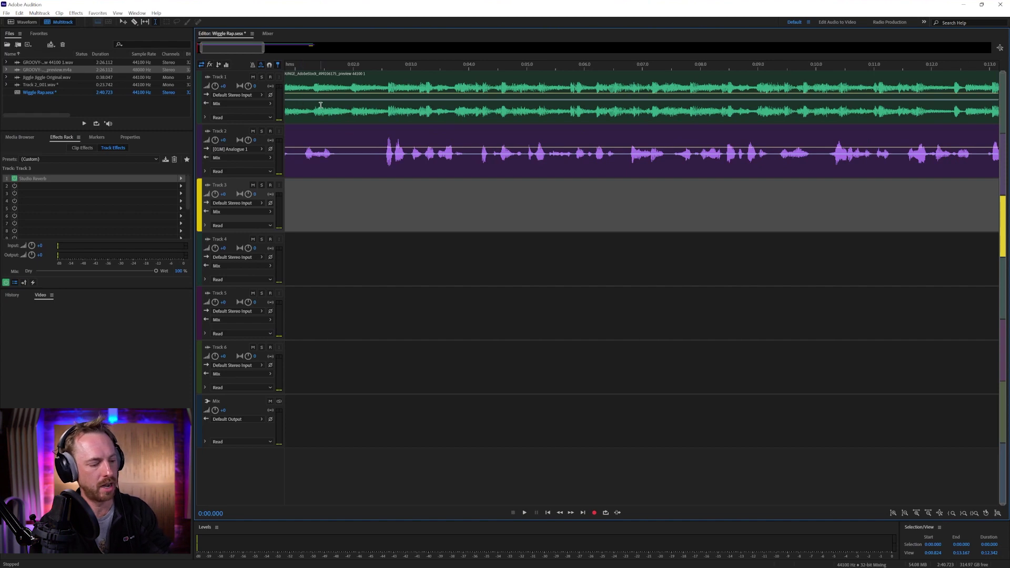
key("ctrl+backslash")
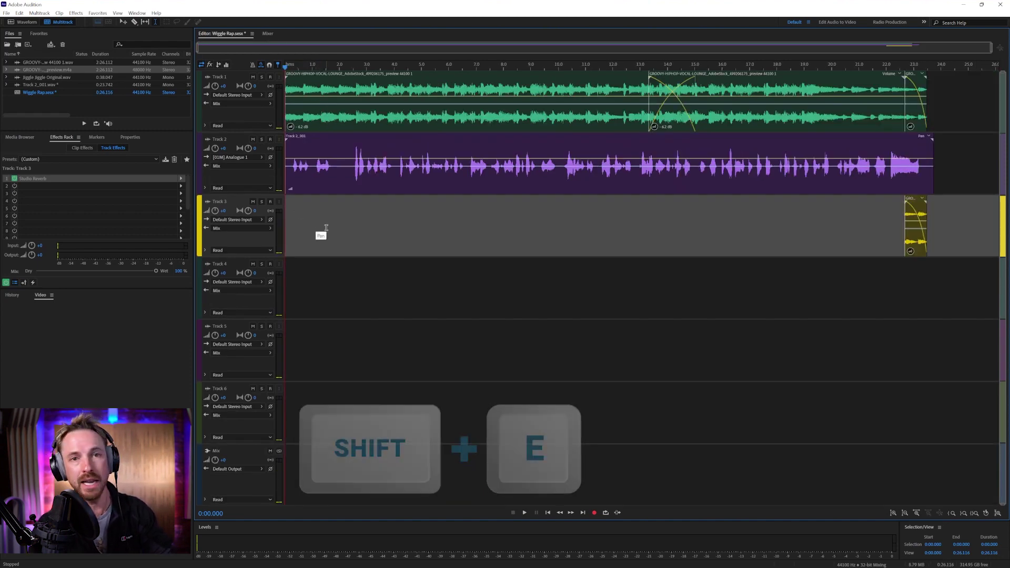
key("shift+e")
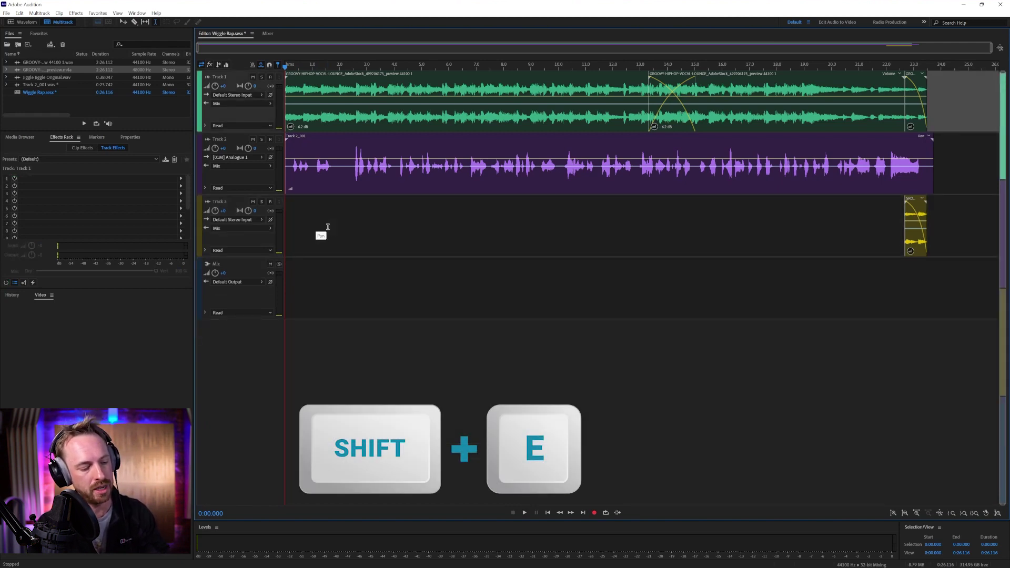
key("ctrl+backslash")
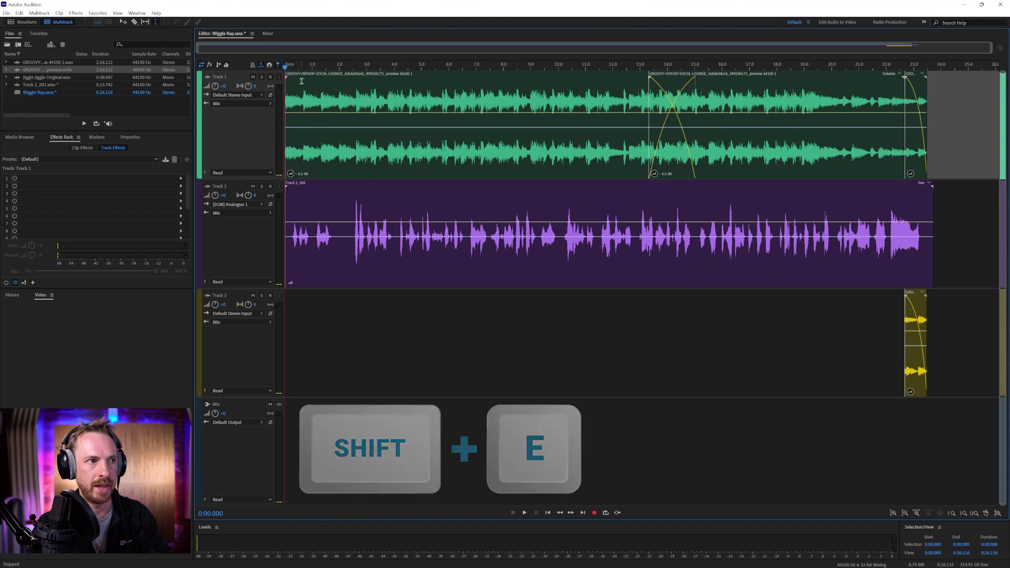
key("space")
key("space")
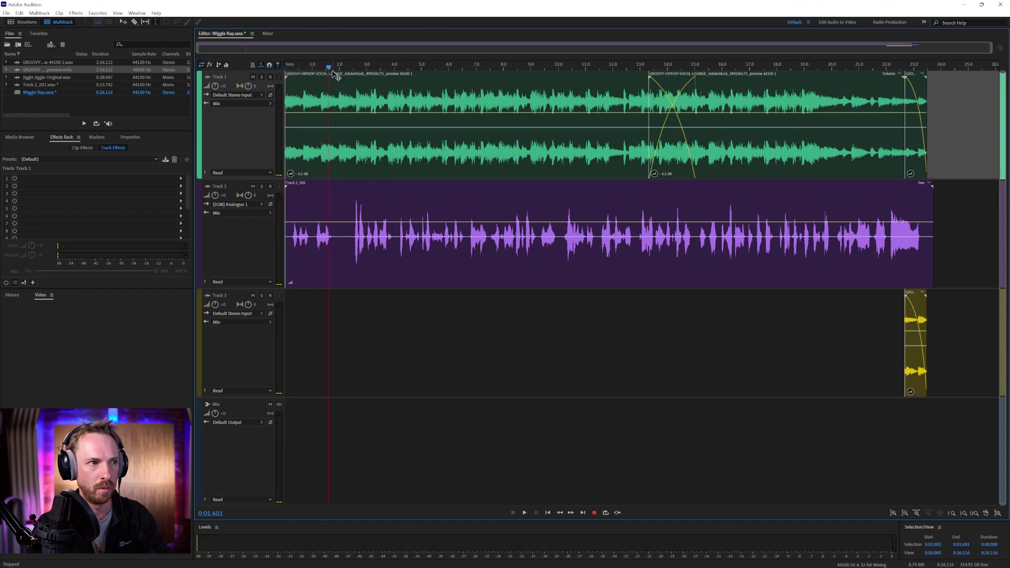
Cut a gap in the Track 2 vocal around 2 seconds and another sliver at 1.13 s
left_click(350, 204)
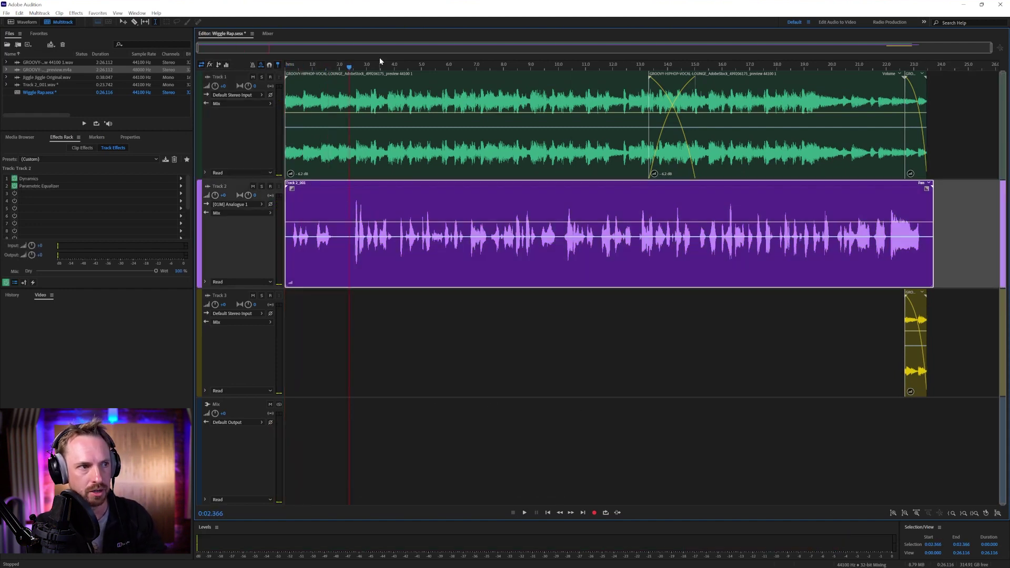
scroll(342, 62, "up", 4)
key("Home")
key("space")
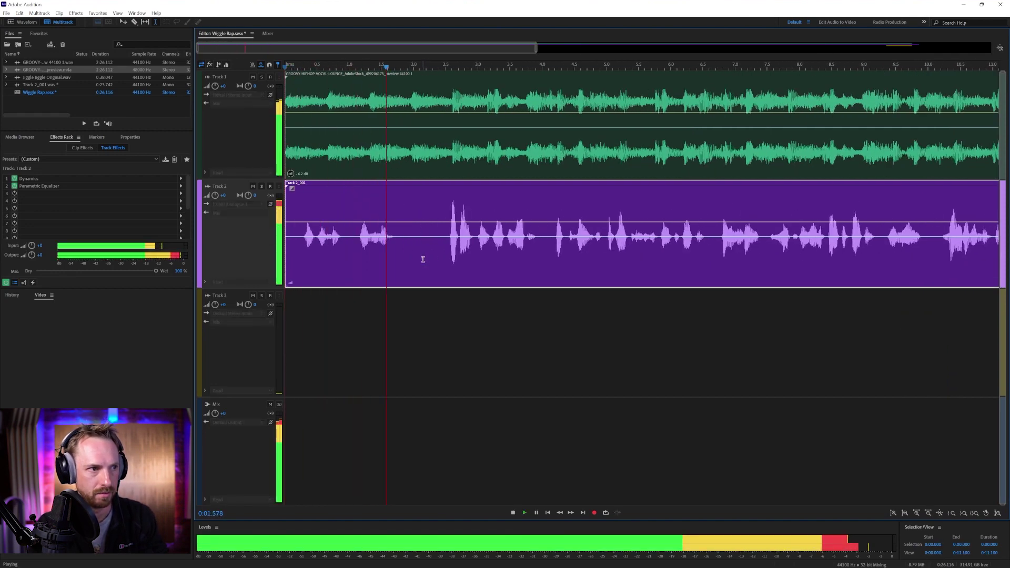
key("space")
left_click_drag(418, 257, 441, 258)
key("Delete")
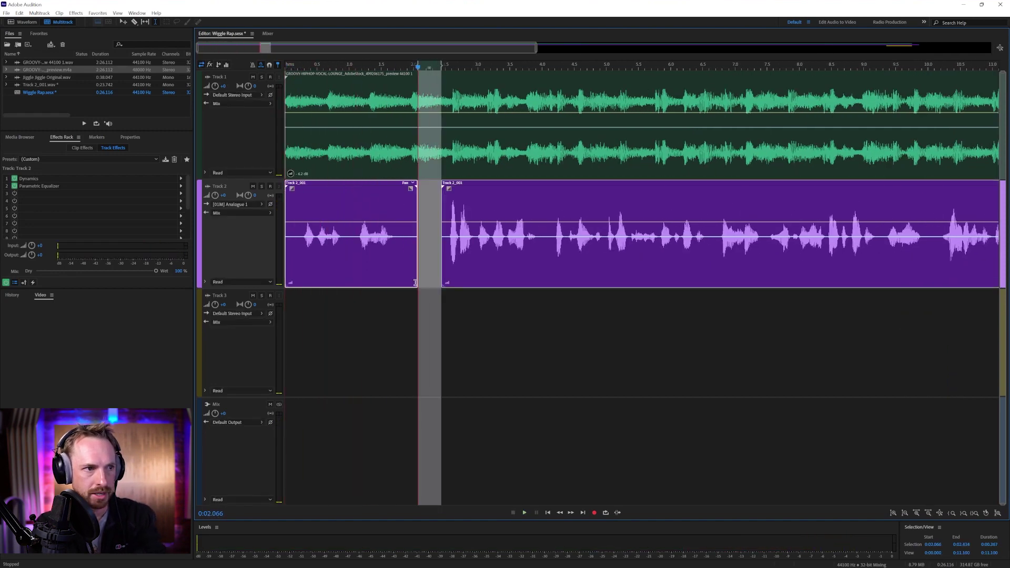
left_click(348, 326)
left_click_drag(342, 188, 358, 219)
key("Delete")
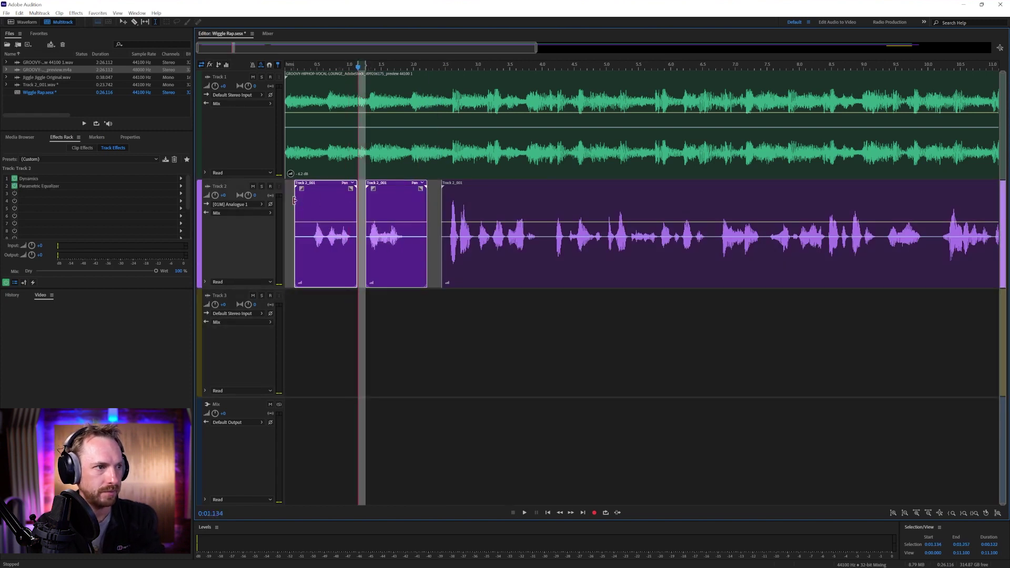
Slide the first vocal clip later, then back toward the start, checking its timing
left_click(293, 200)
left_click_drag(316, 190, 332, 189)
key("space")
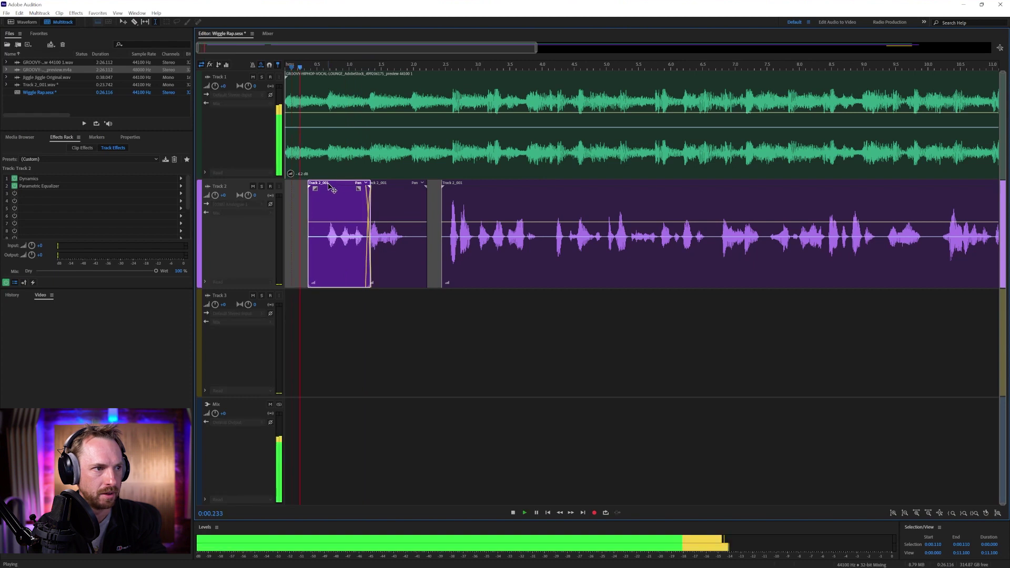
key("space")
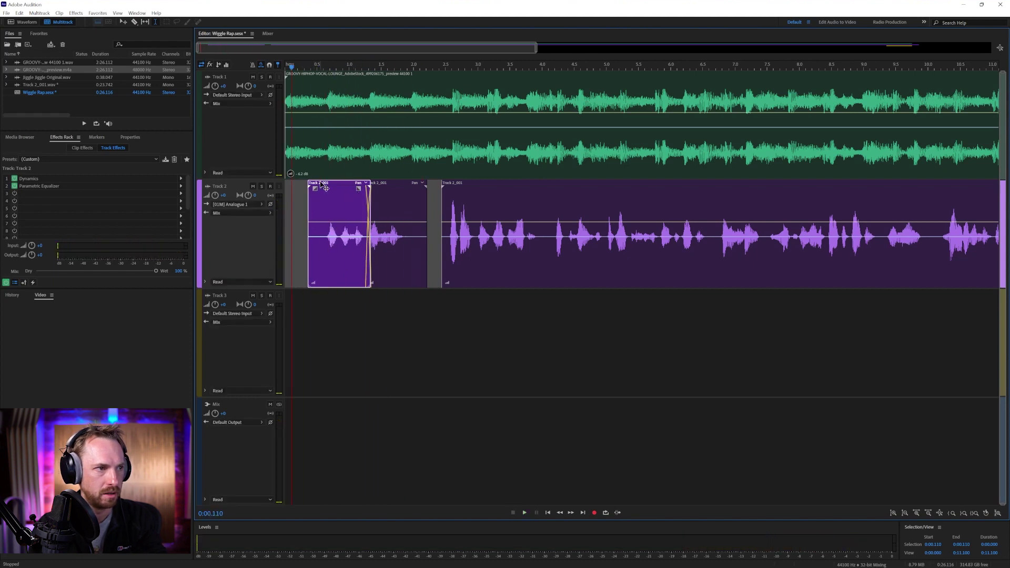
mouse_move(323, 186)
left_mouse_down()
mouse_move(304, 188)
mouse_move(318, 189)
left_mouse_up()
key("space")
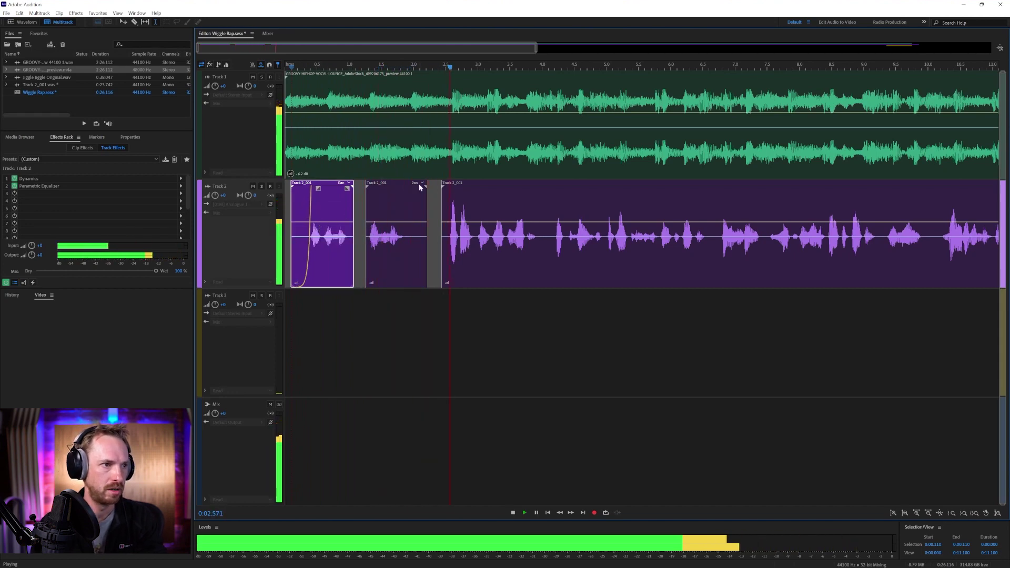
key("space")
Nudge the third vocal clip later onto the beat, previewing from 2.07 seconds
left_click_drag(448, 188, 459, 186)
key("space")
key("space")
left_click(451, 168)
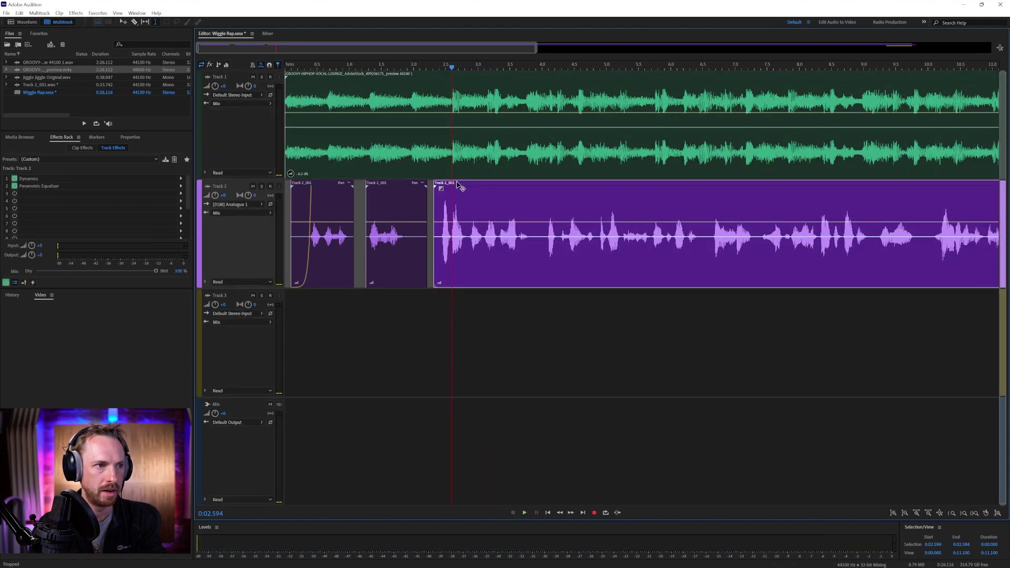
left_click(418, 163)
key("space")
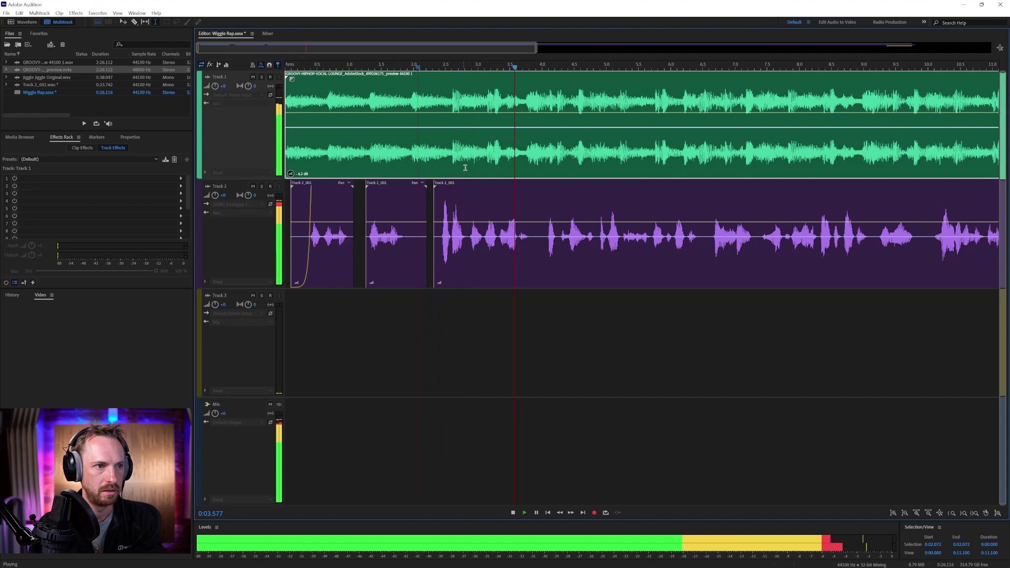
key("space")
left_click_drag(481, 185, 482, 186)
key("space")
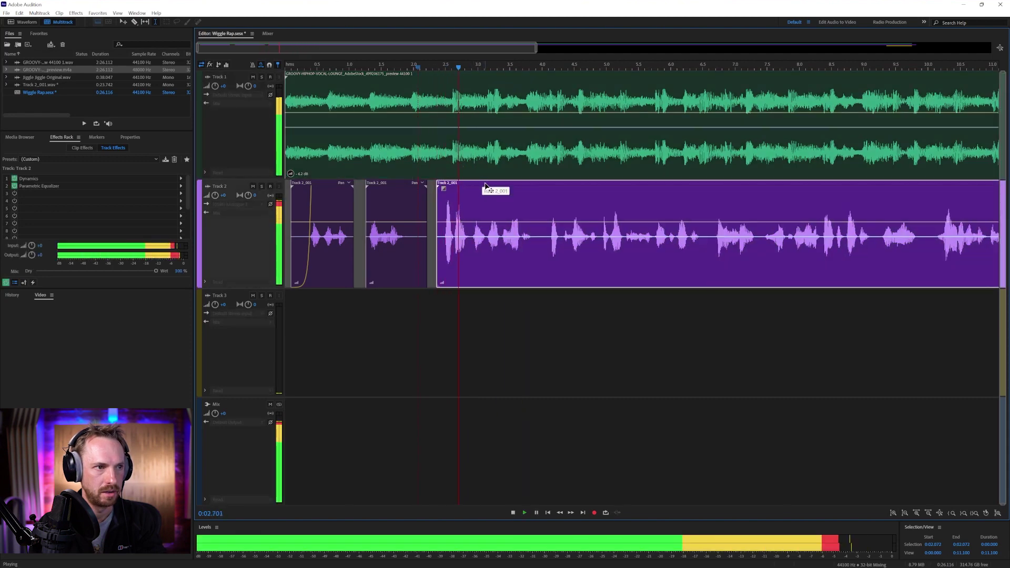
key("space")
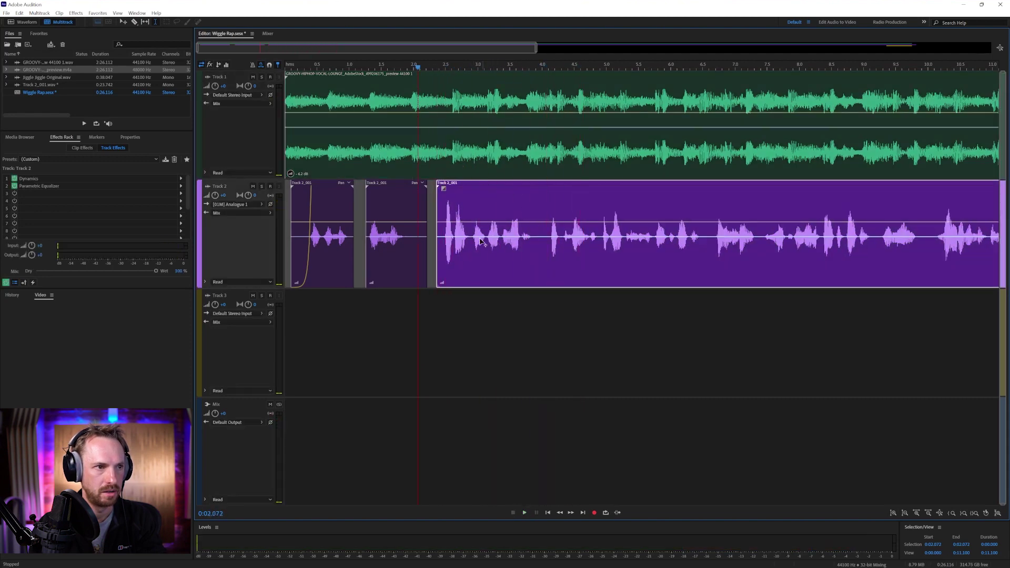
Split the vocal at the playhead, nudge the new clip later, and preview from 2.318 s
key("ctrl+k")
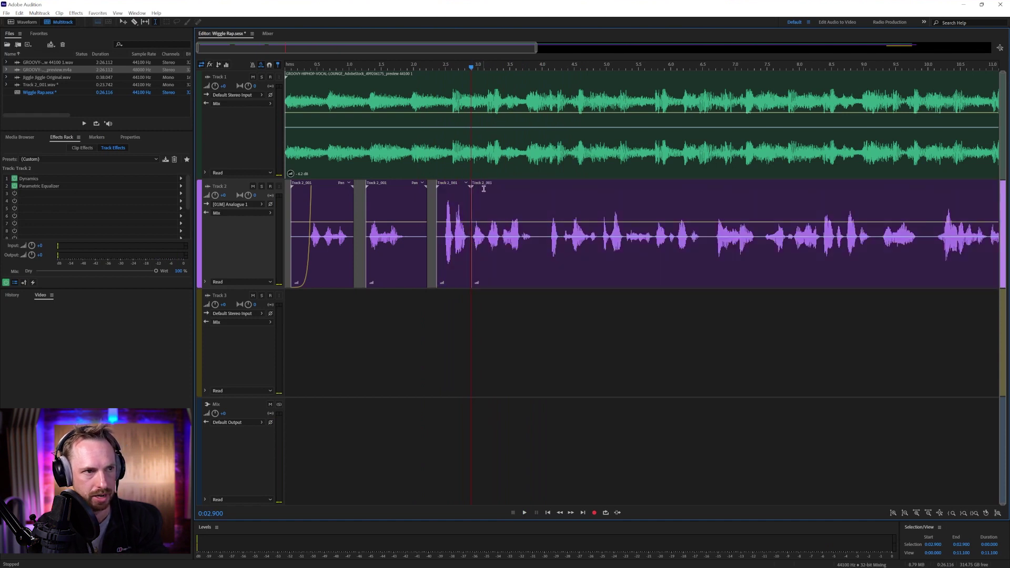
left_click(483, 188)
left_click_drag(481, 187, 483, 187)
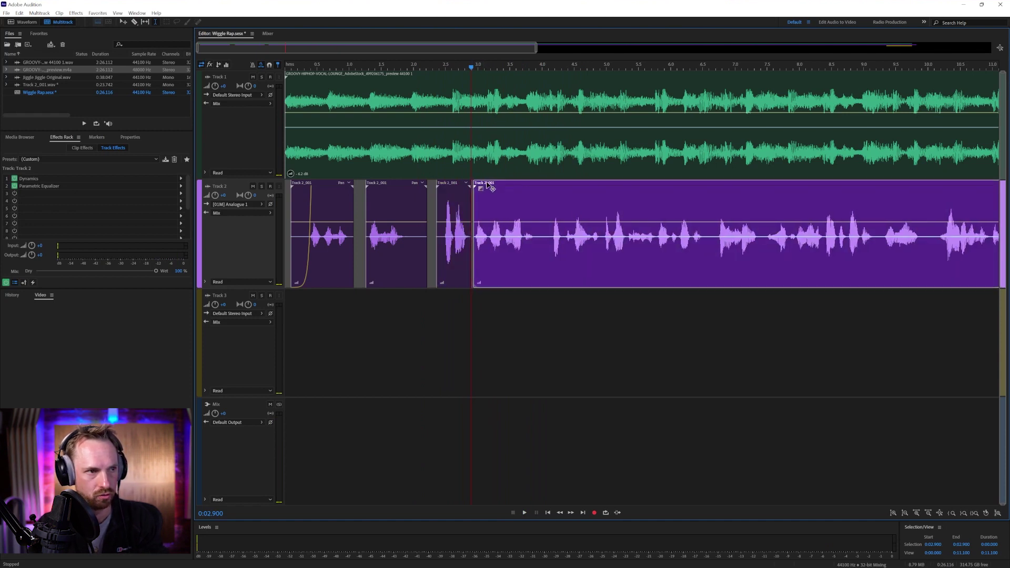
left_click(434, 164)
key("space")
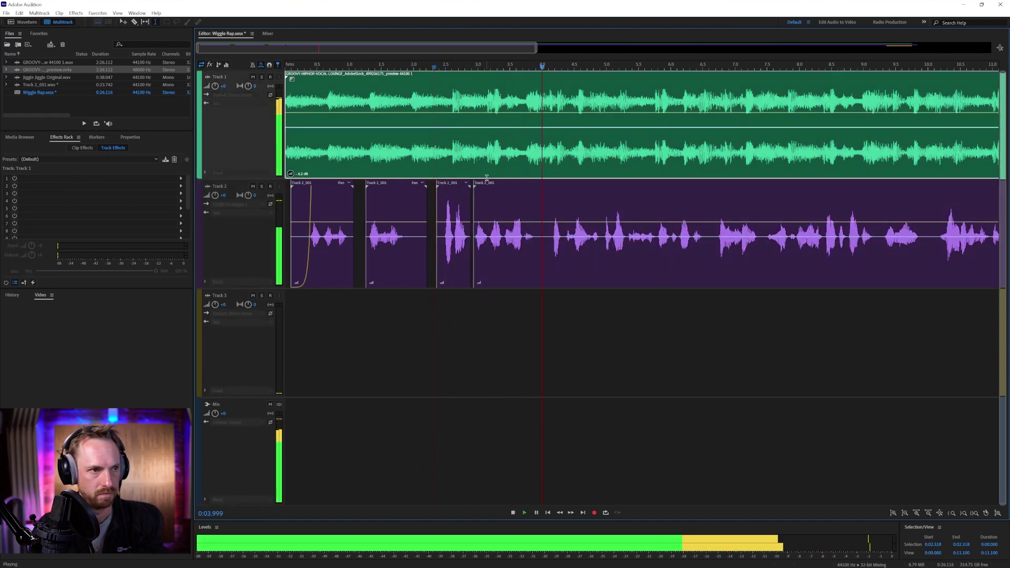
key("space")
Split the last vocal clip at 3.189 seconds and preview from 2.465 s
left_click(490, 245)
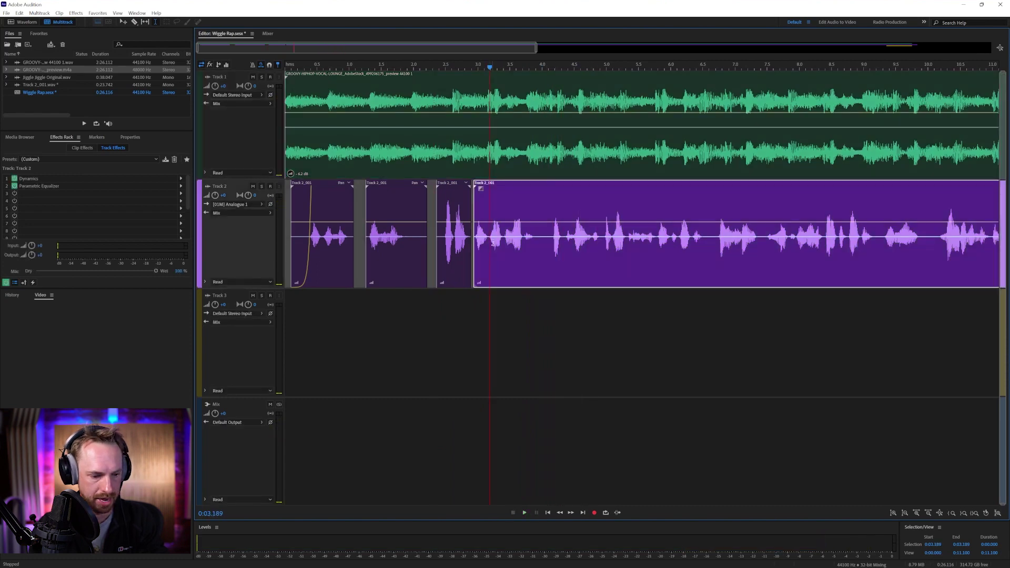
key("ctrl+k")
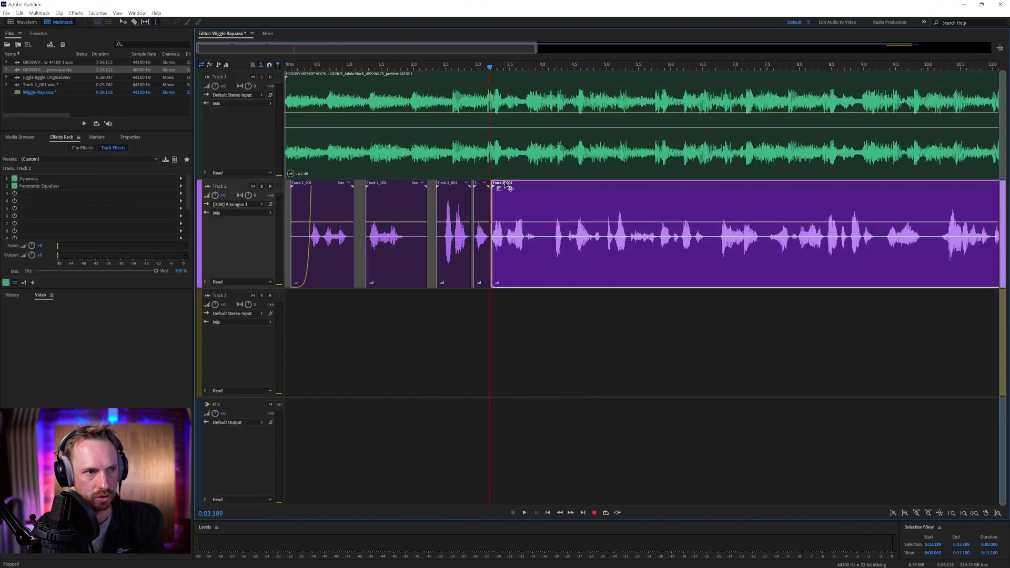
left_click(444, 163)
key("space")
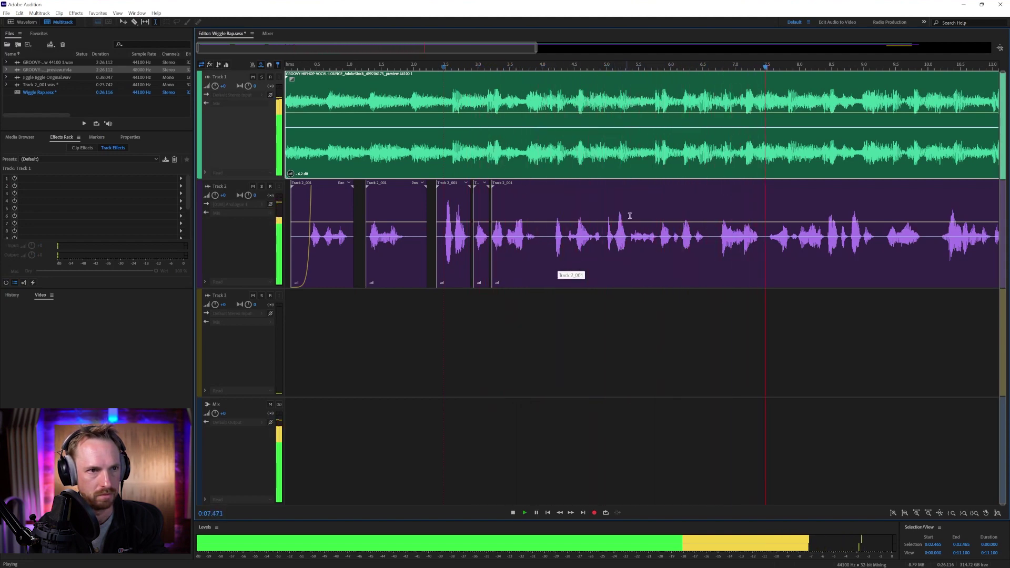
key("space")
Split the vocal at about 7.4 seconds, nudge the right clip later, and preview from 6.954 s
left_click(763, 255)
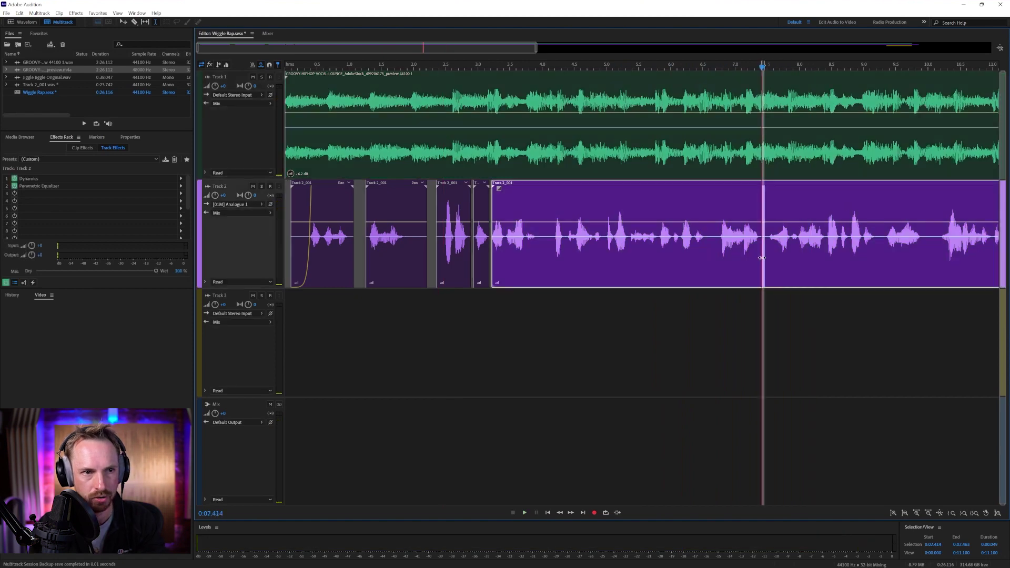
key("ctrl+k")
left_click(738, 311)
left_click_drag(784, 188, 786, 189)
left_click(732, 166)
key("space")
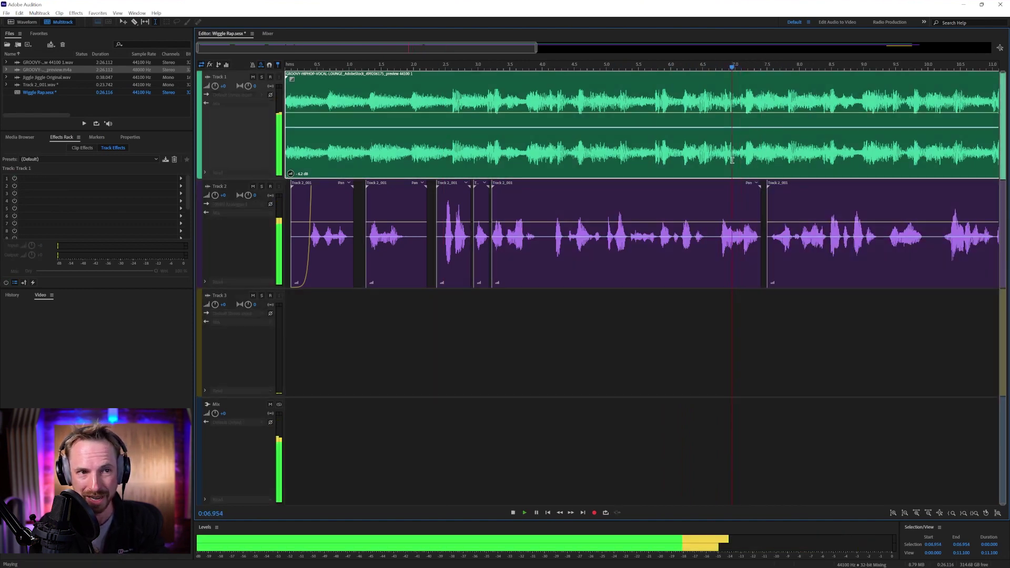
Nudge the right vocal clip later and extend the second beat clip's start to about 12.5 s
left_click_drag(798, 185, 797, 185)
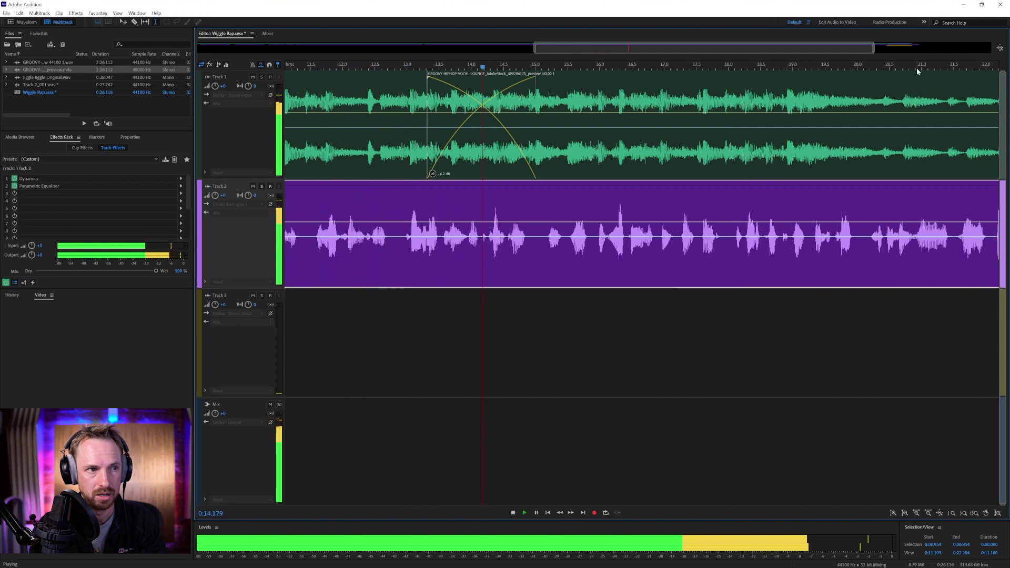
scroll(916, 67, "down", 1)
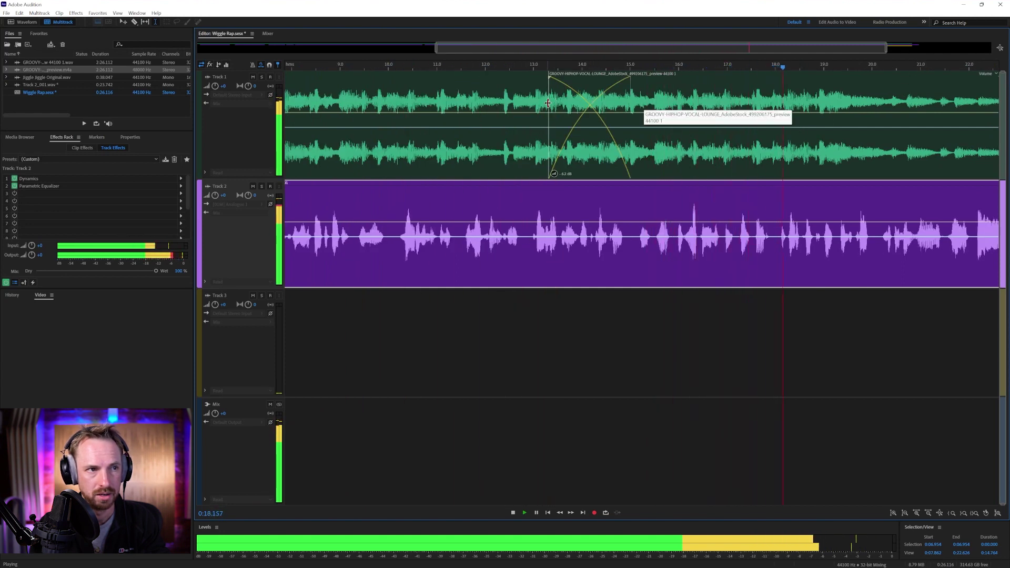
left_click_drag(547, 103, 508, 108)
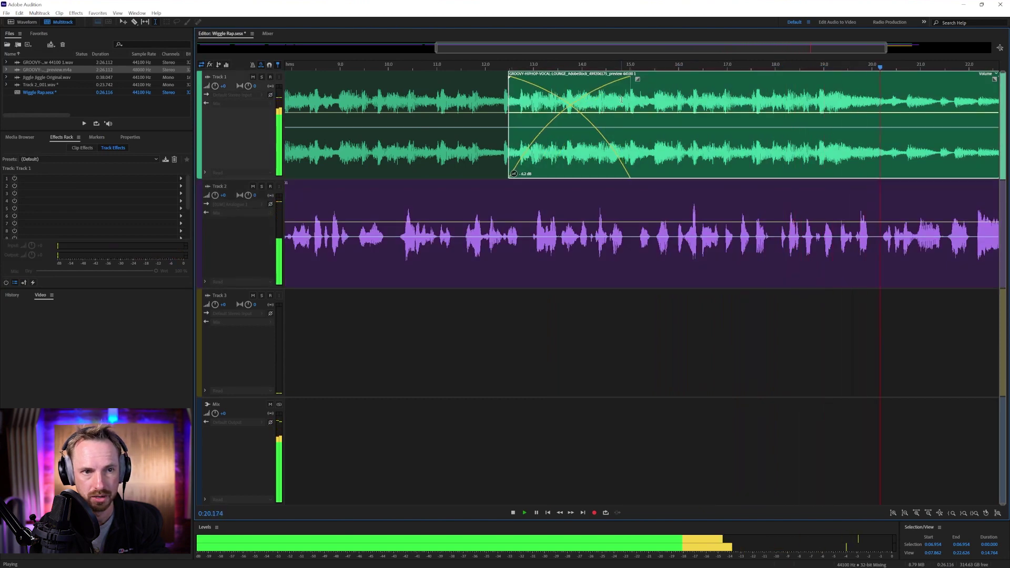
key("space")
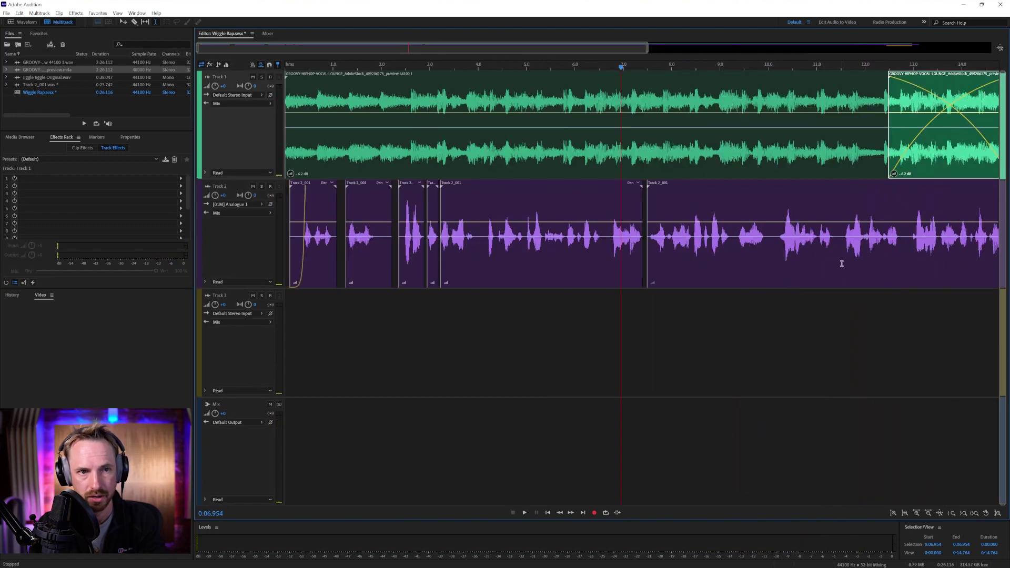
Move the Track 1 backing clips' crossfade later and play across it
left_click(859, 87)
key("backslash")
key("space")
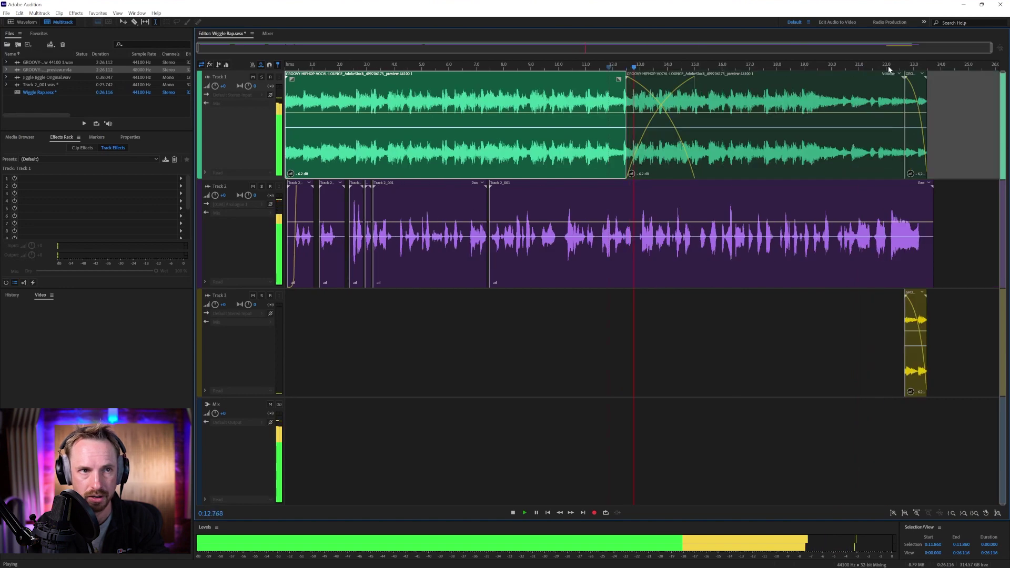
left_click(689, 109)
key("space")
left_click_drag(626, 105, 769, 101)
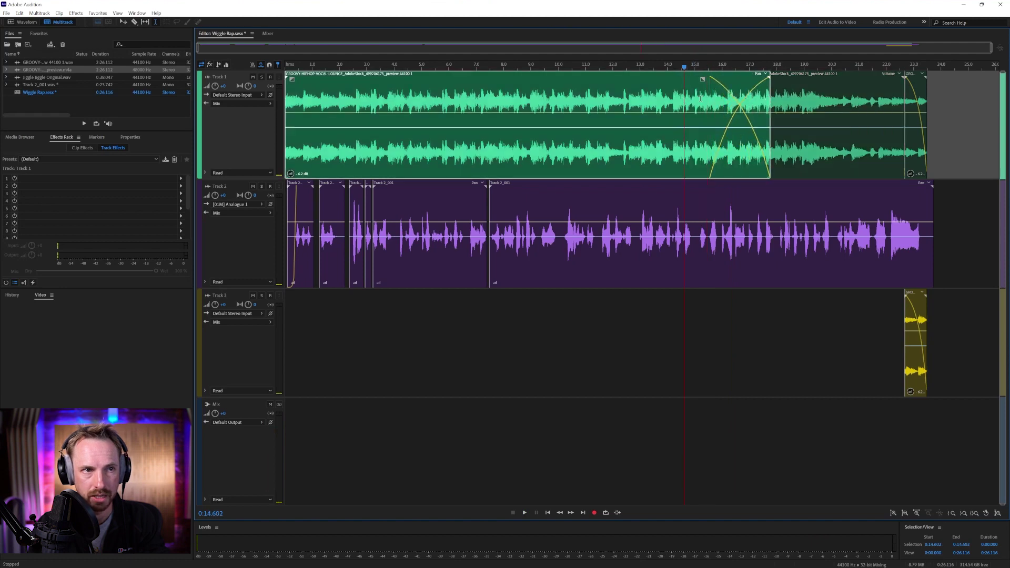
key("space")
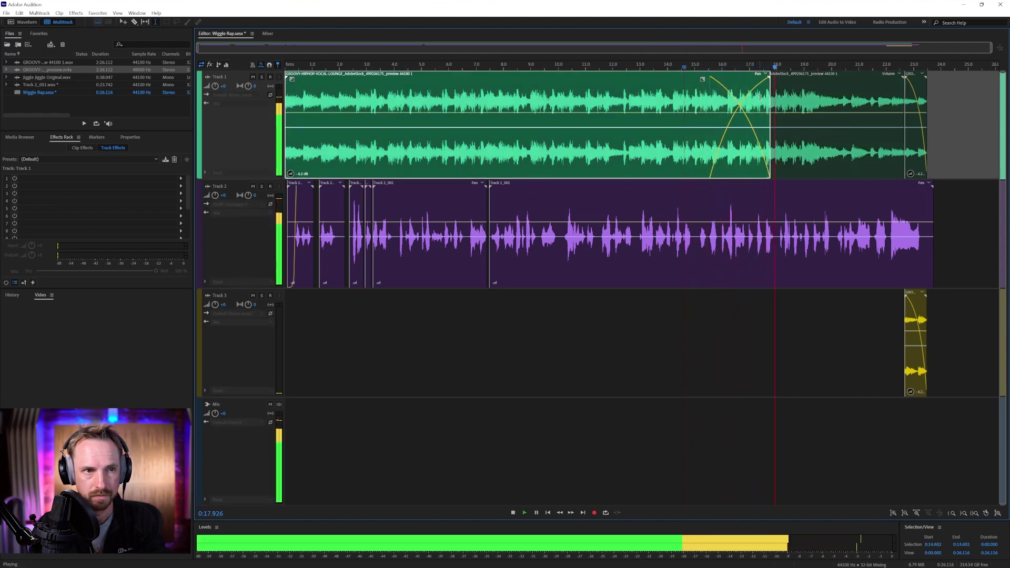
Split the Track 2 vocal at 19.3 seconds and play from 19 s to check the split
left_click(812, 247)
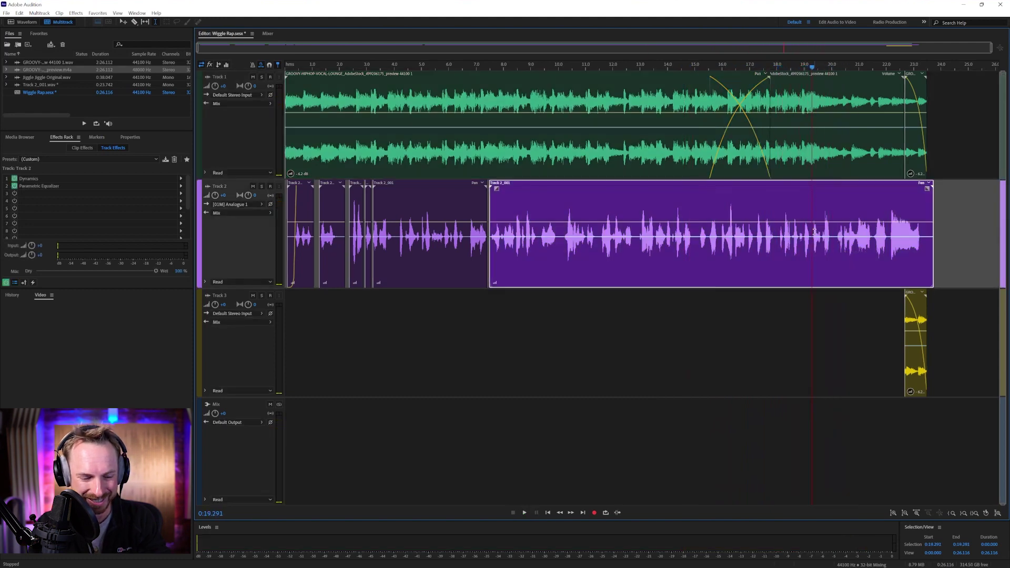
key("ctrl+k")
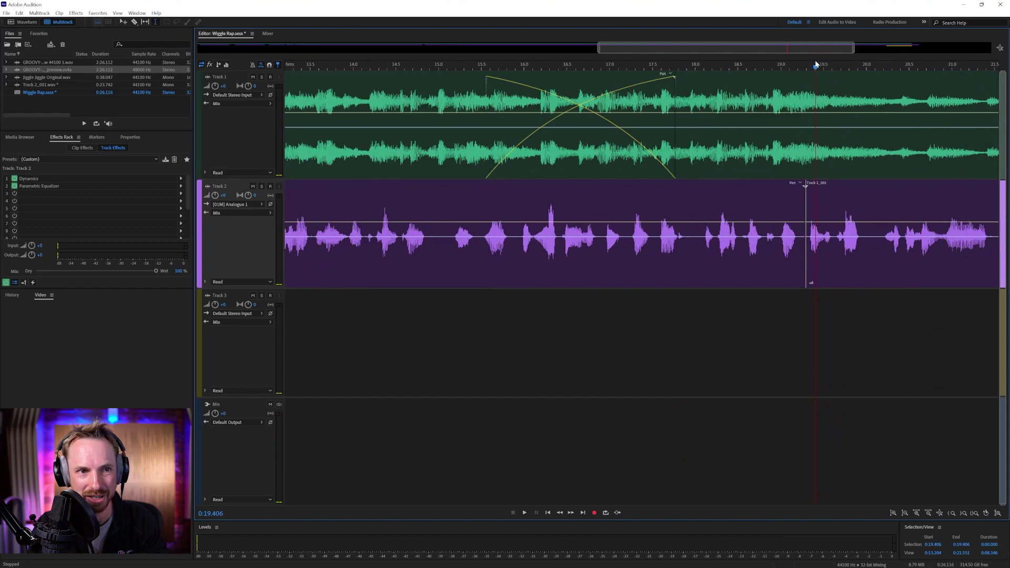
scroll(816, 69, "up", 5)
left_click(835, 171)
key("space")
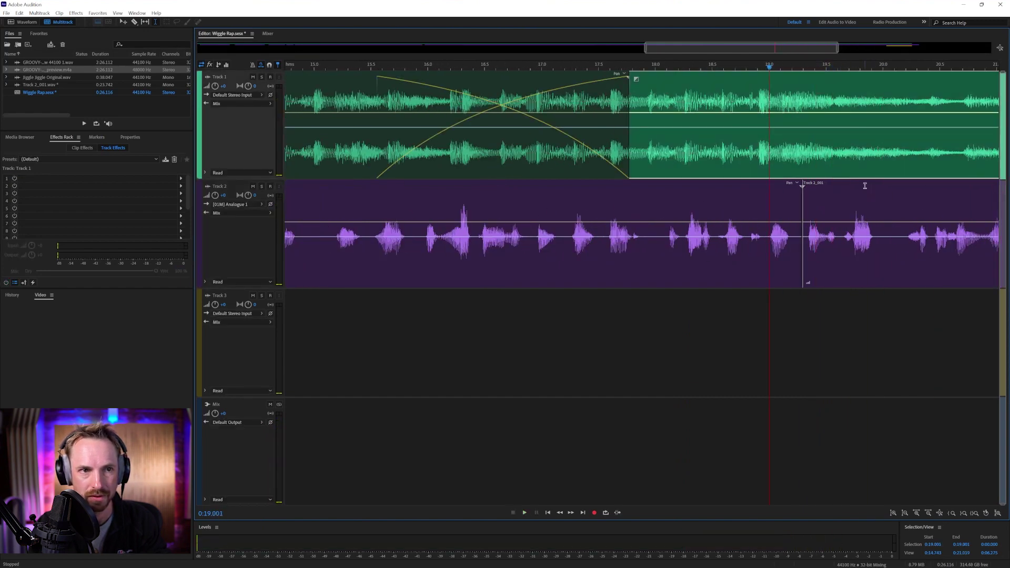
left_click(874, 192)
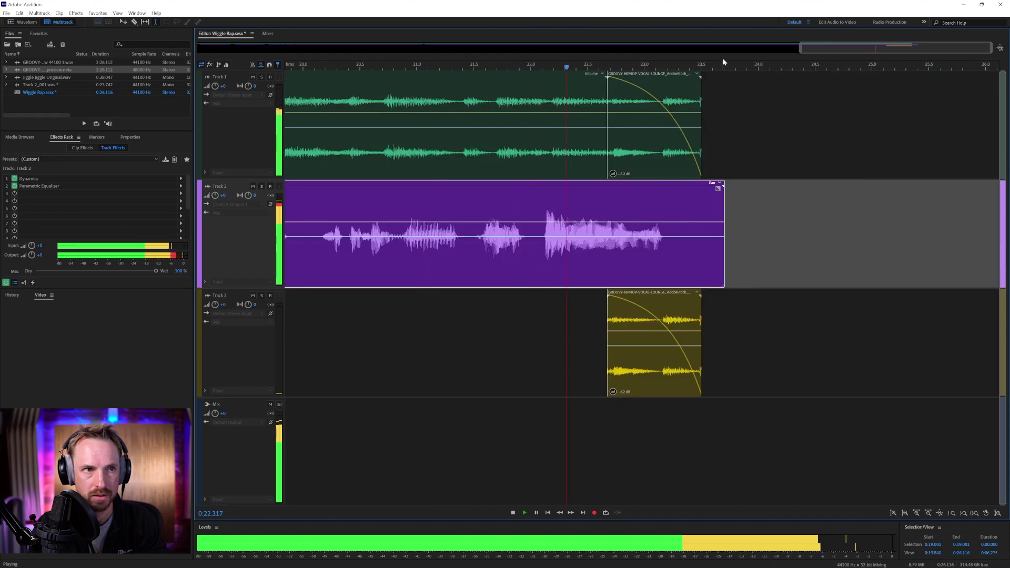
key("space")
scroll(721, 62, "down", 5)
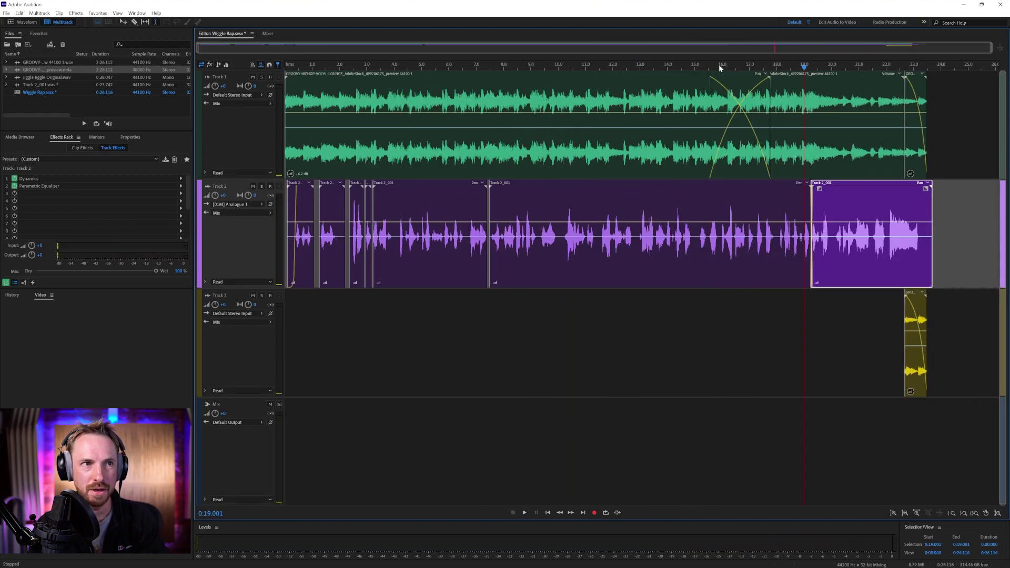
Add Automatic Pitch Correction with the Extreme Correction preset to Track 2's vocal
left_click(512, 68)
key("Home")
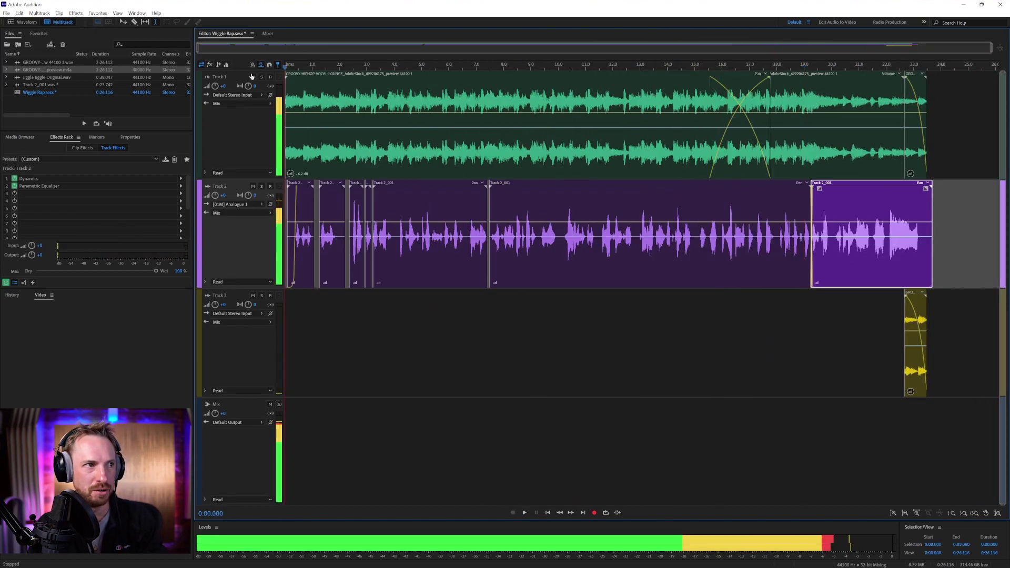
left_click(181, 193)
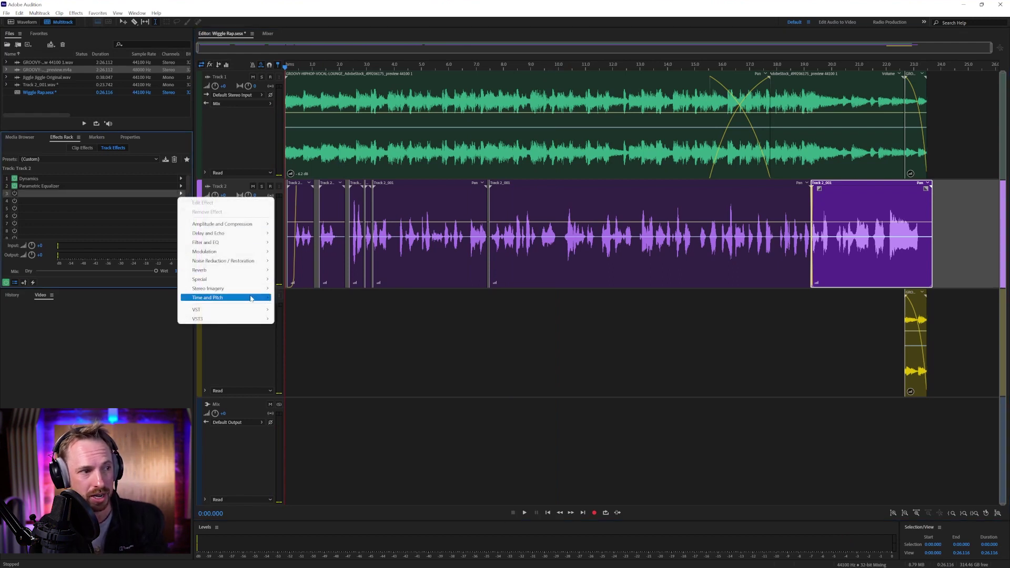
mouse_move(251, 298)
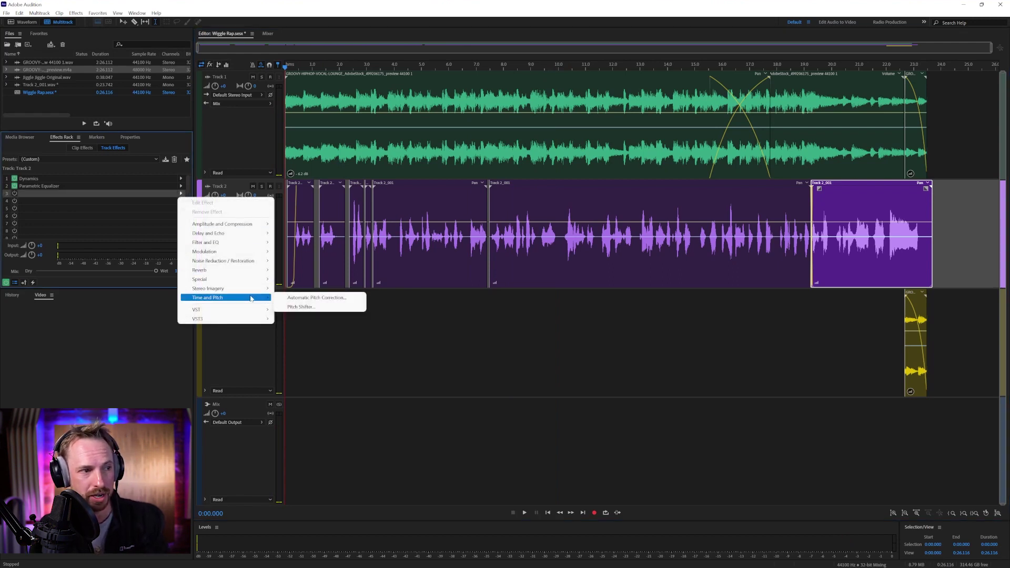
left_click(315, 298)
left_click(471, 230)
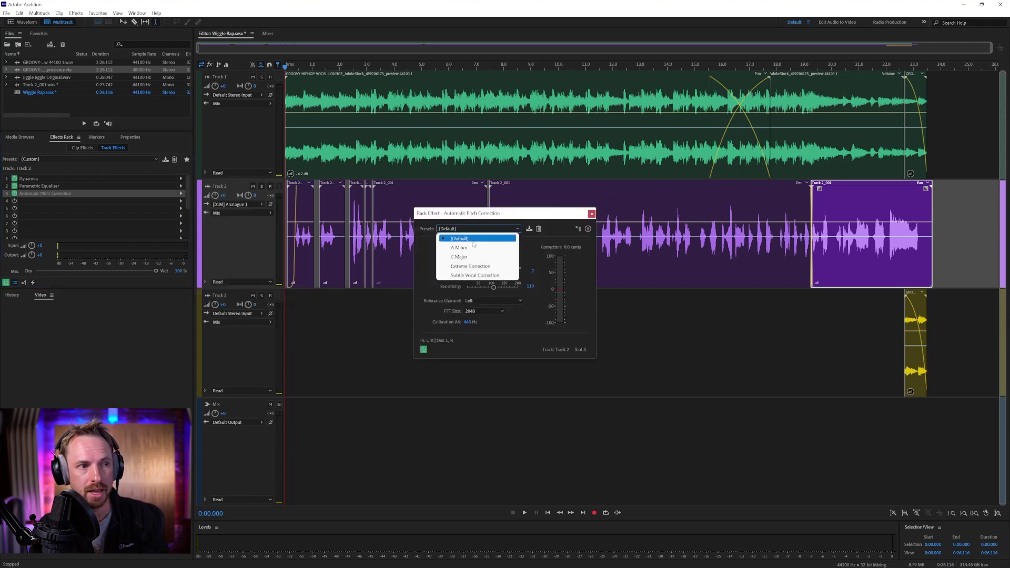
left_click(484, 267)
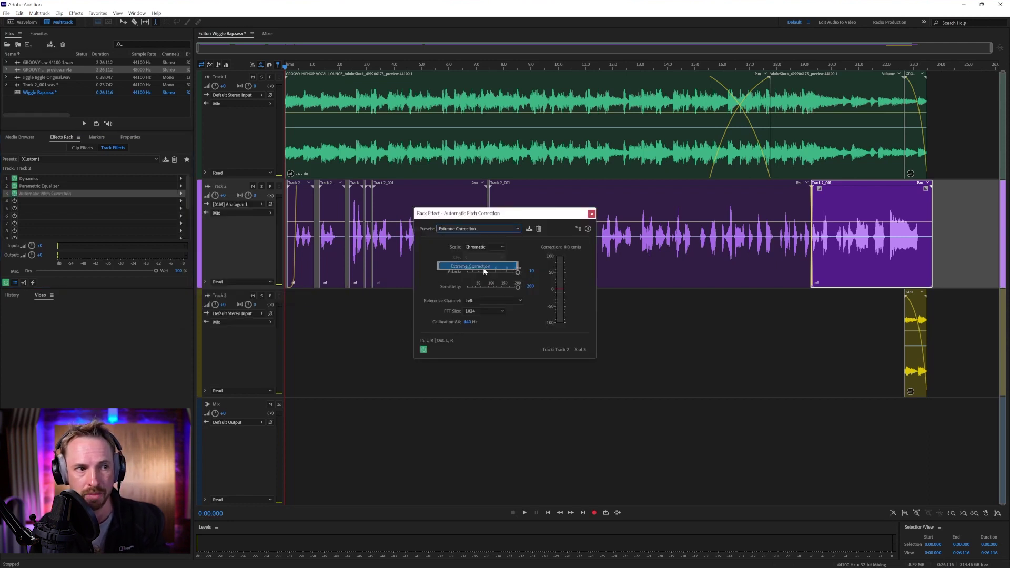
Play the song, soloing and then unsoloing the vocal to hear the correction
key("space")
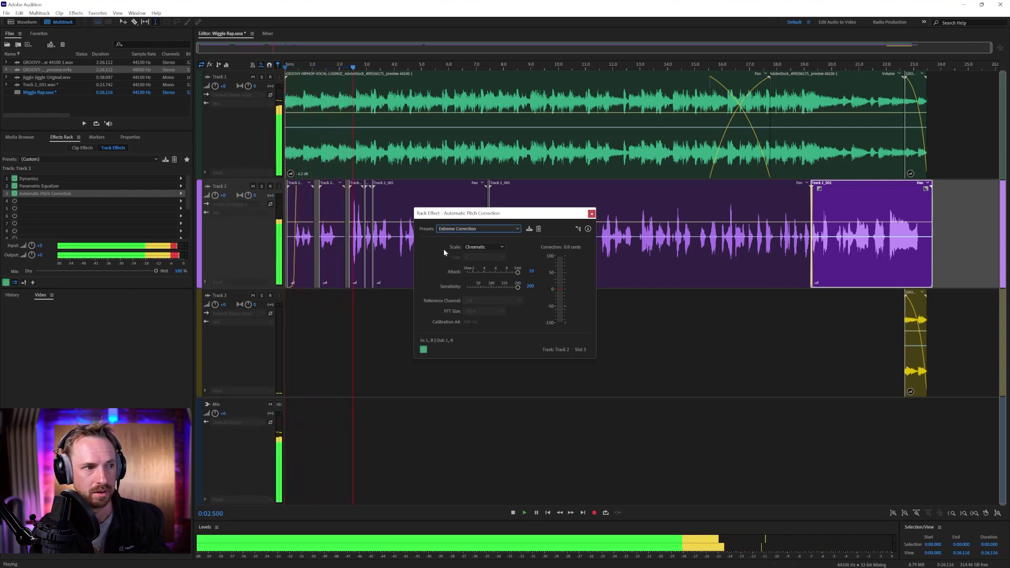
left_click(262, 187)
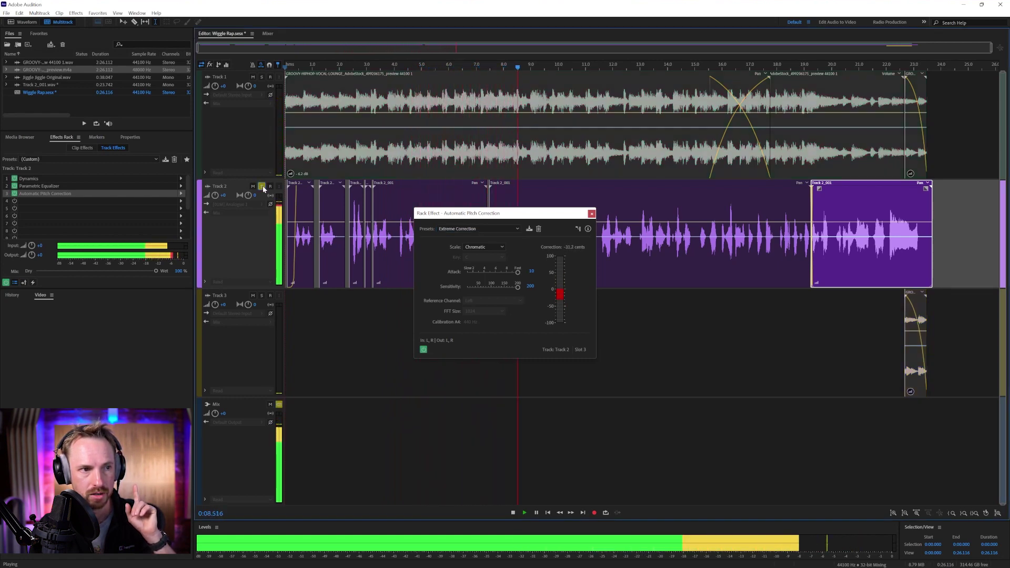
left_click(262, 186)
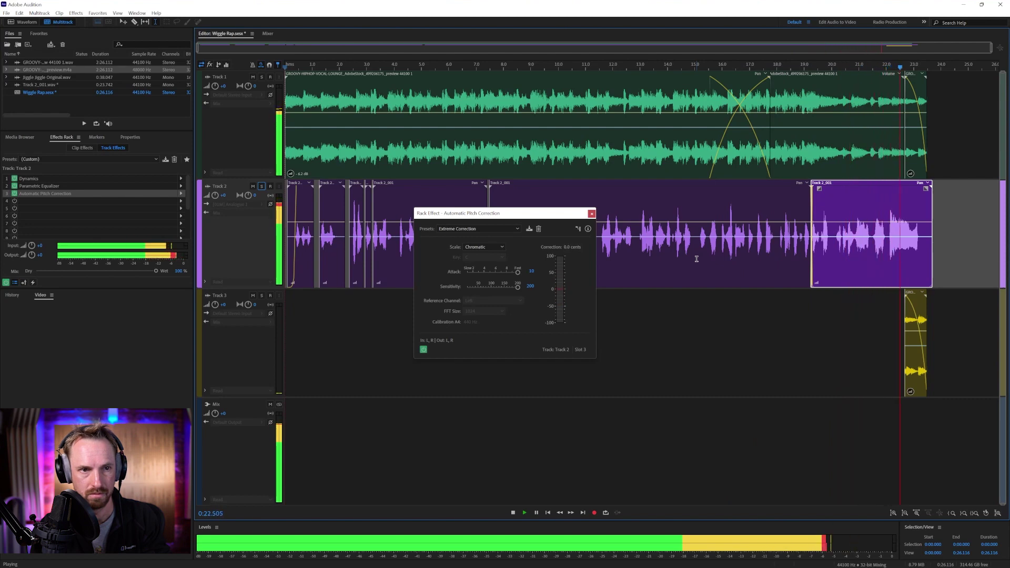
Switch the pitch correction scale to Major and play the vocal from 20 seconds
key("space")
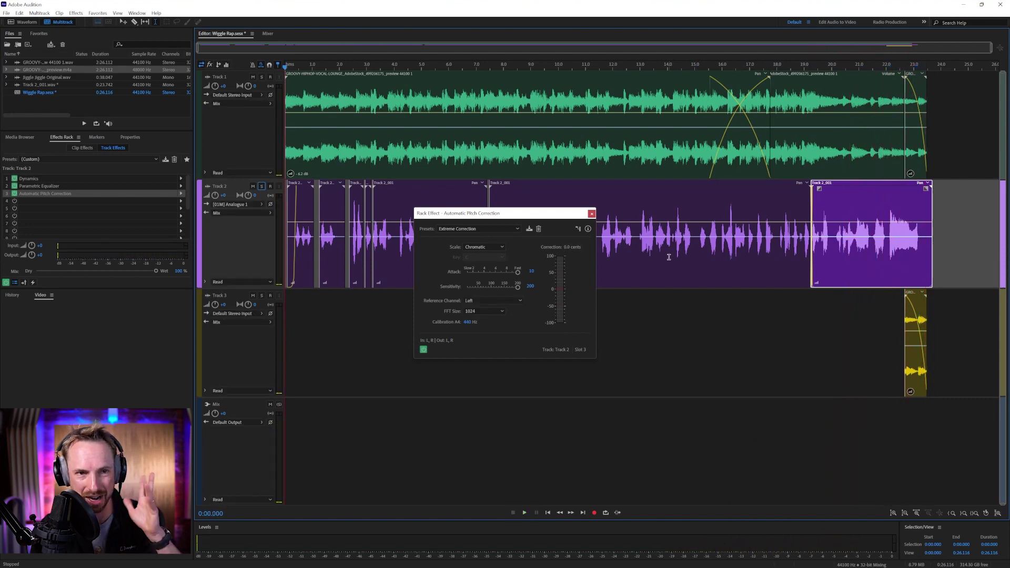
left_click(477, 248)
left_click(496, 257)
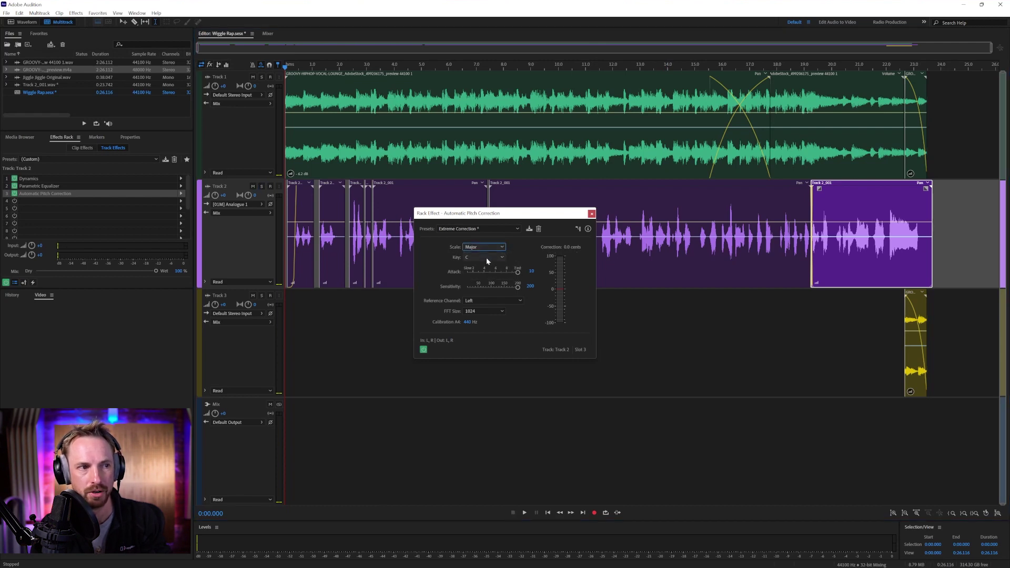
left_click(833, 253)
key("space")
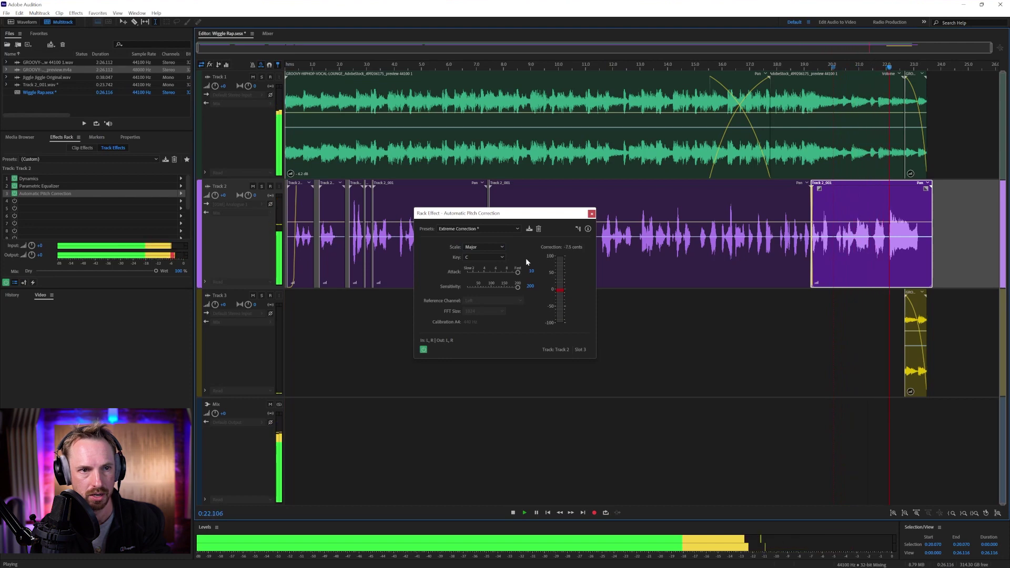
key("space")
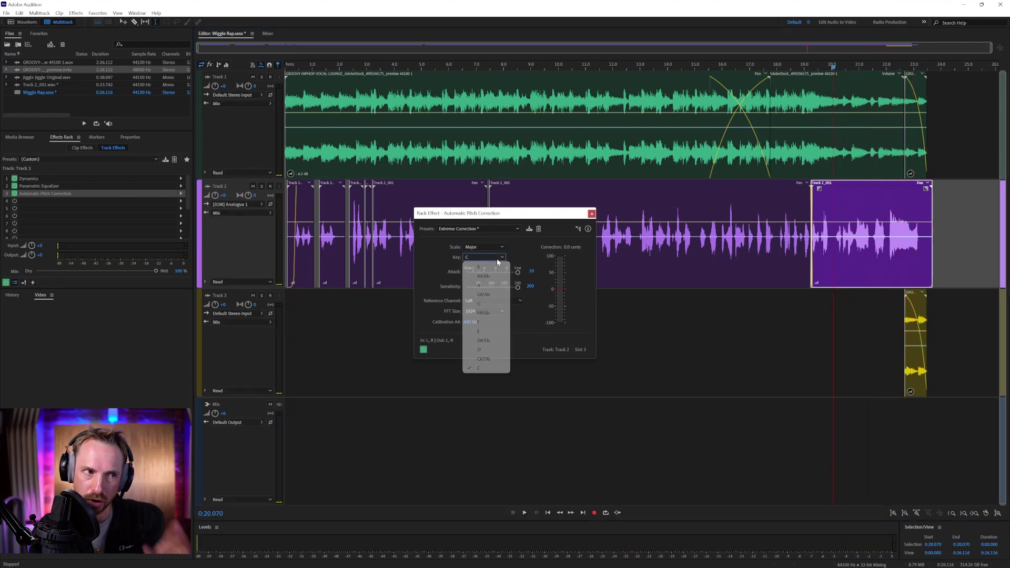
Audition the correction in key A and then key B
left_click(497, 257)
left_click(481, 285)
key("space")
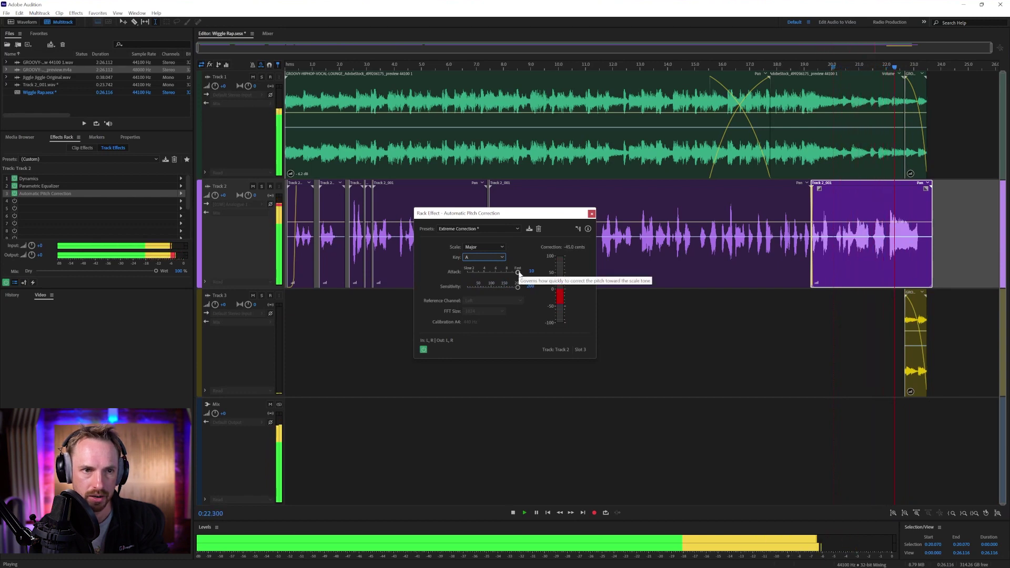
key("space")
left_click(497, 257)
left_click(481, 264)
key("space")
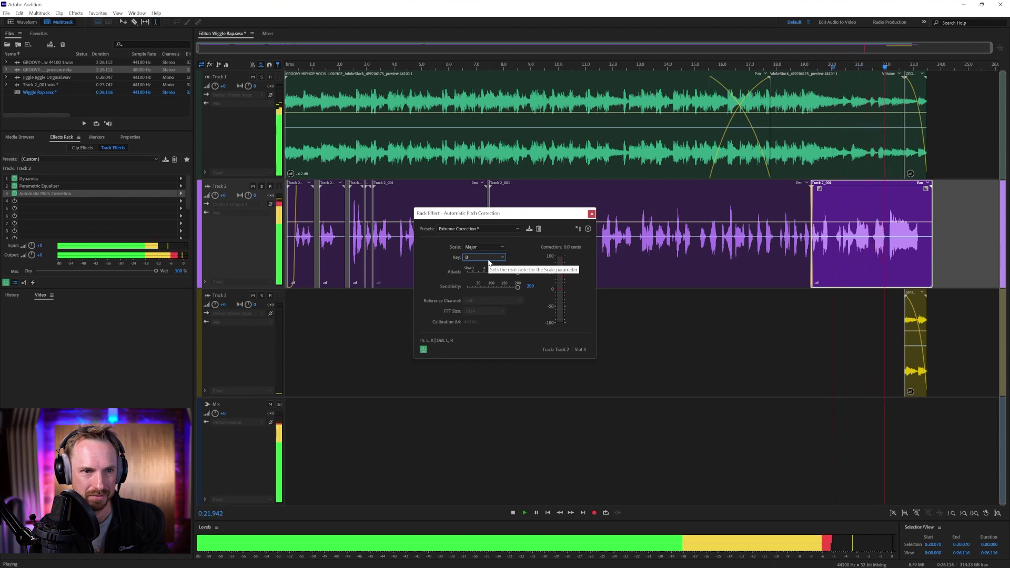
key("space")
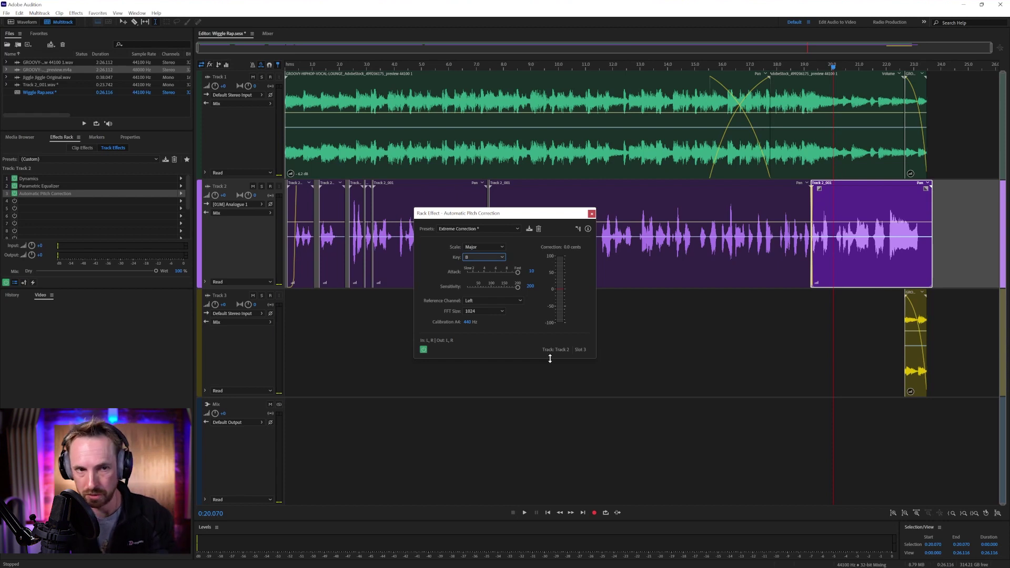
Settle on Major scale in key C after trying Chromatic, and close the settings
left_click(483, 246)
left_click(488, 276)
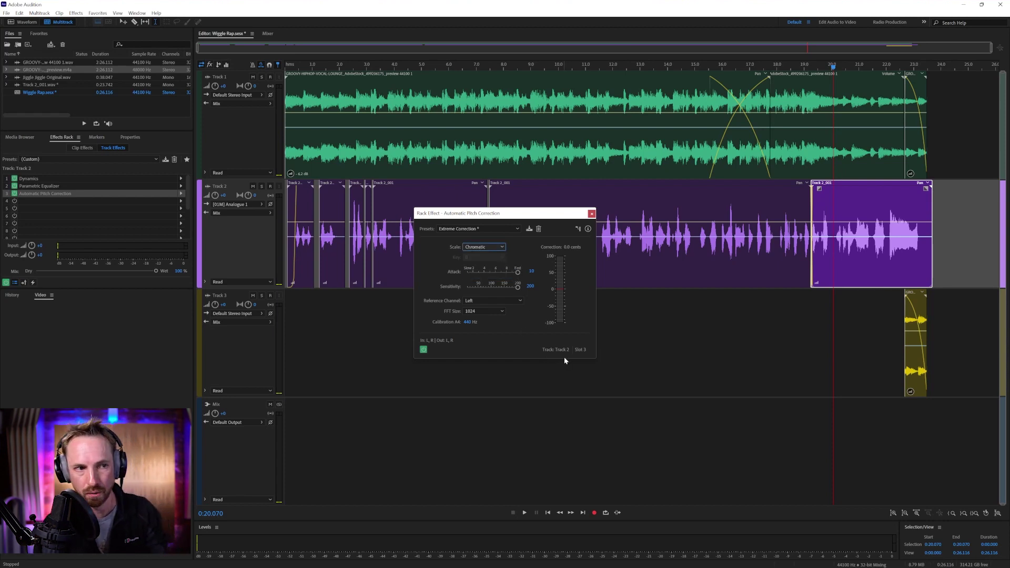
left_click(485, 247)
left_click(483, 257)
left_click(484, 257)
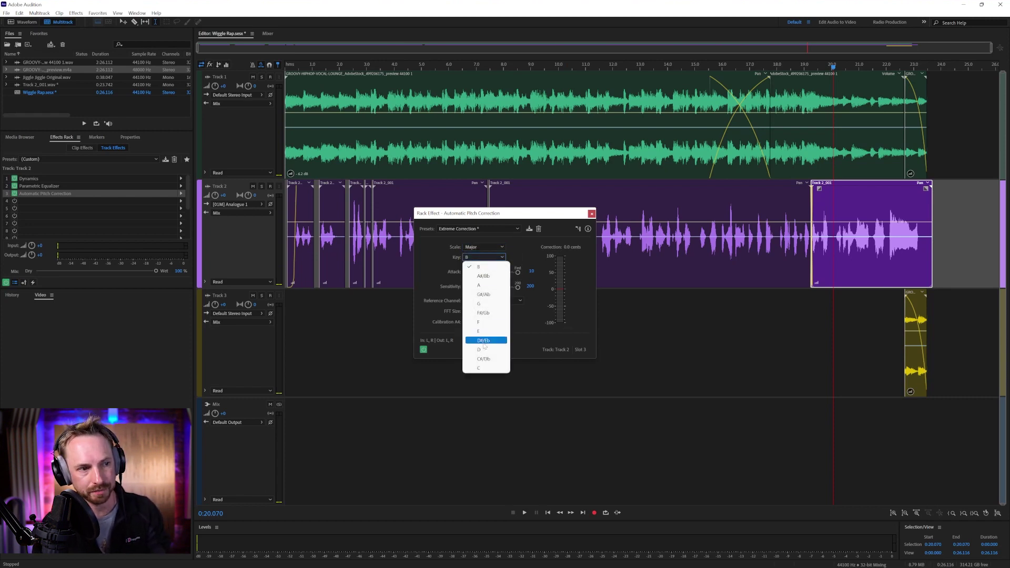
left_click(482, 368)
left_click(592, 214)
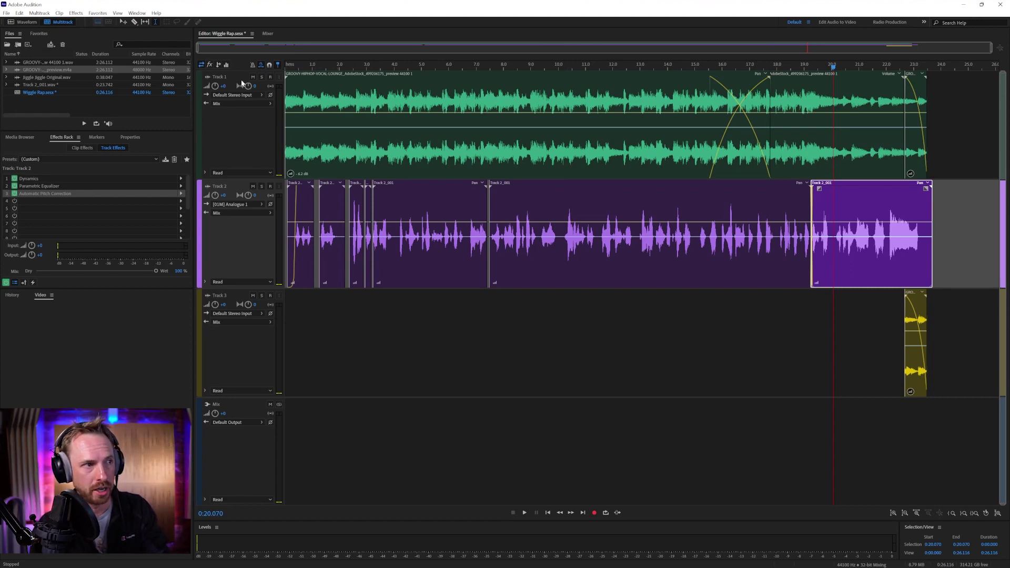
Solo the backing track and audition it, including the 2.6–3.3 second stretch
left_click(261, 77)
left_click(348, 79)
key("space")
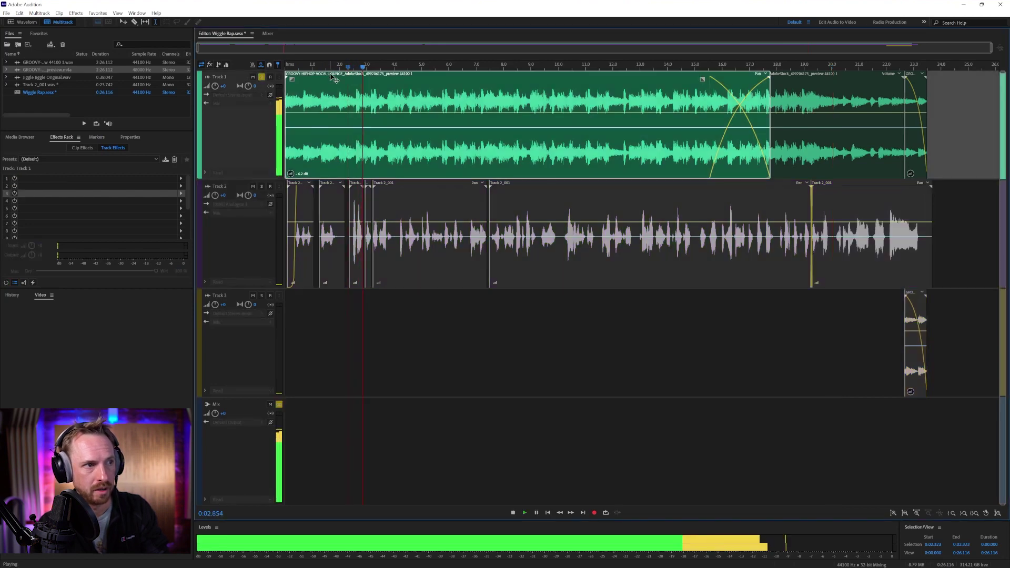
scroll(337, 79, "up", 3)
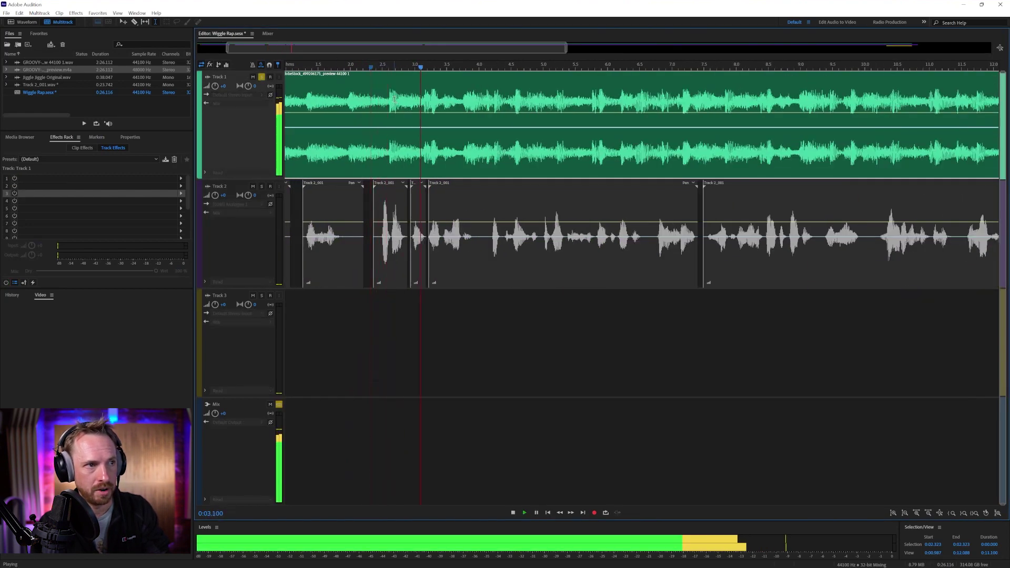
key("space")
left_click_drag(389, 99, 430, 99)
key("space")
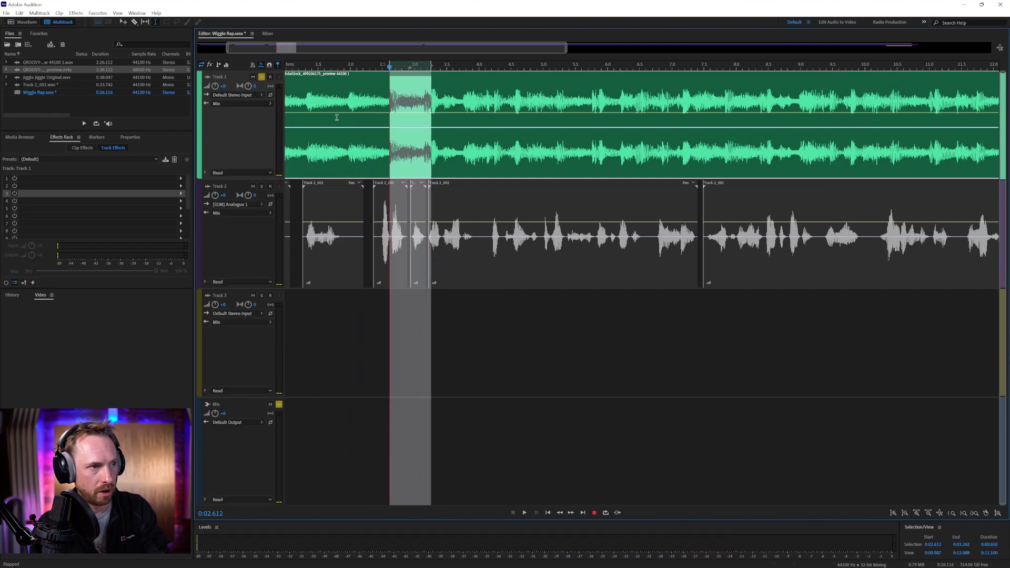
left_click(309, 89)
Zoom out to the whole session, unsolo Track 1, and select Track 2's first vocal clip
key("backslash")
key("Home")
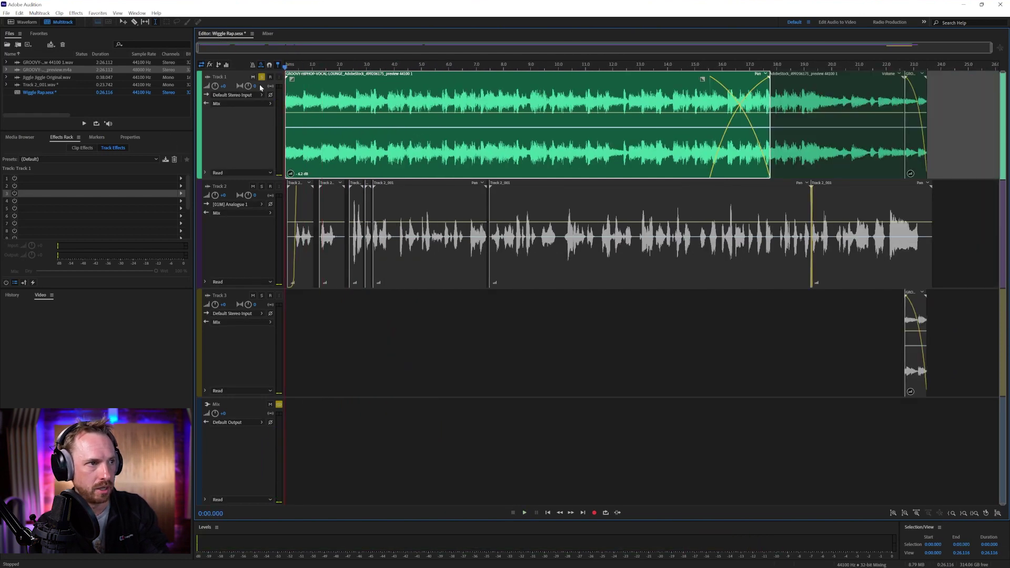
left_click(261, 76)
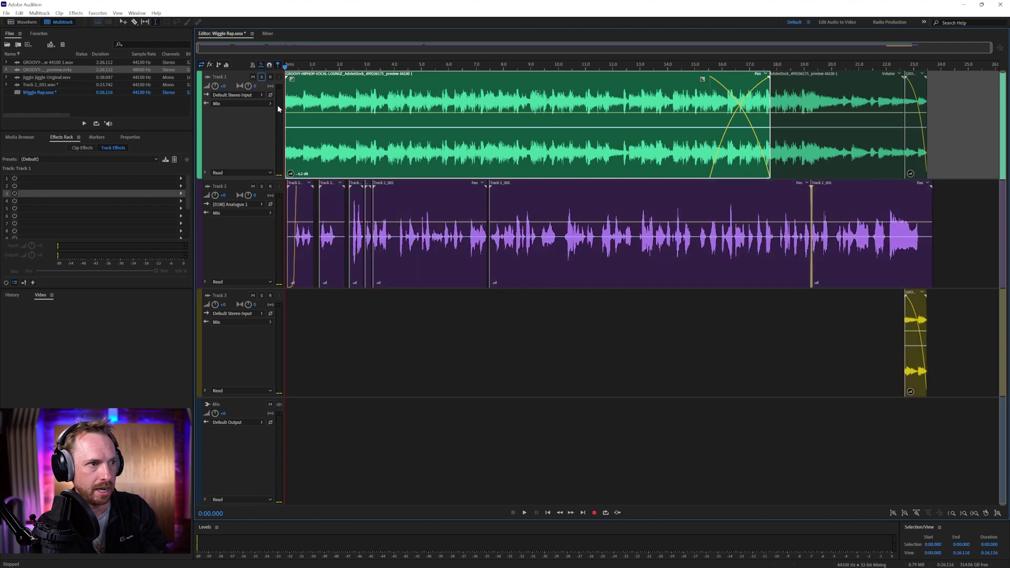
left_click(304, 206)
Add a Delay and Echo > Echo effect to Track 2's vocal and audition the mix
left_click(180, 201)
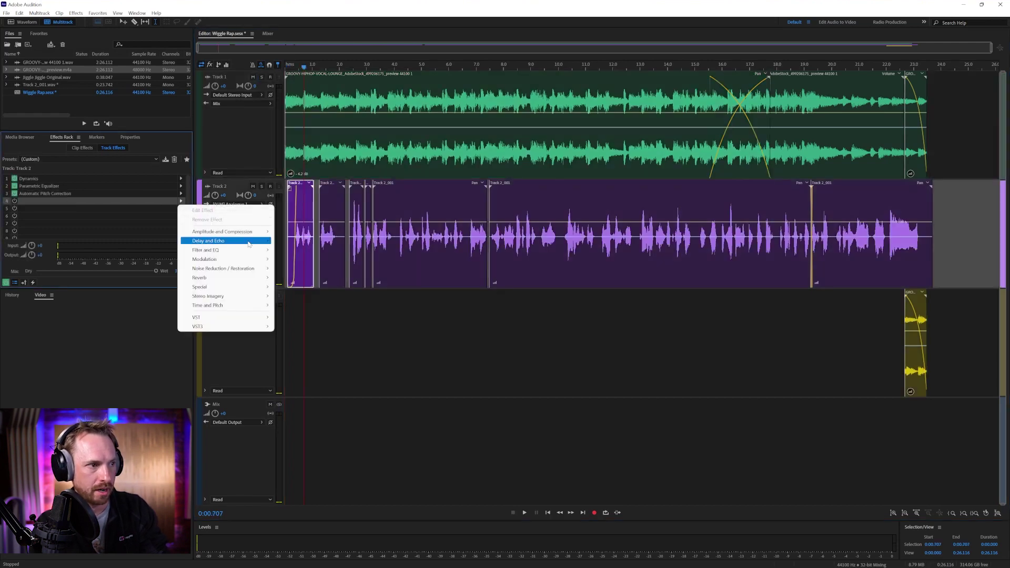
mouse_move(249, 243)
left_click(304, 259)
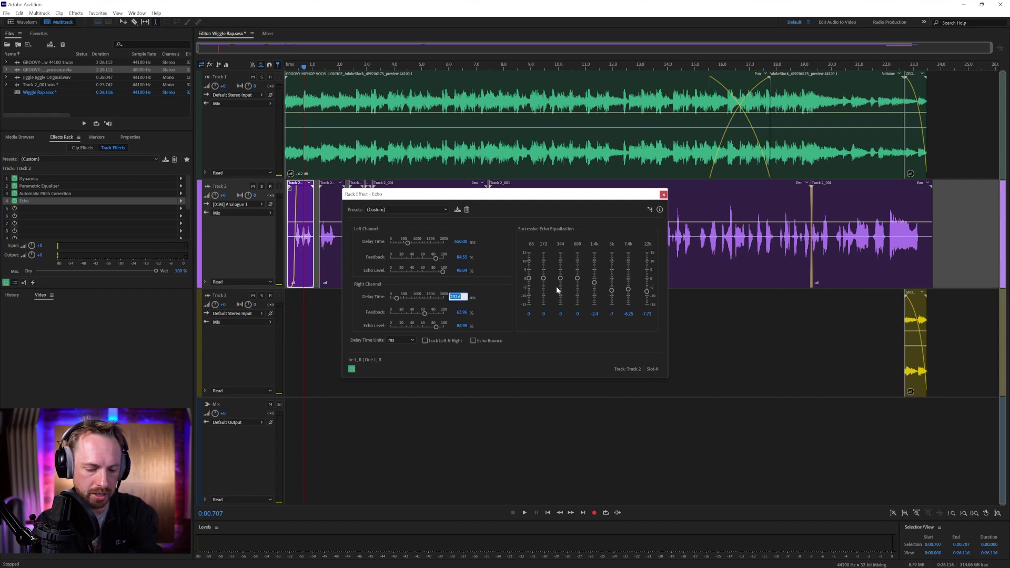
left_click(664, 194)
key("space")
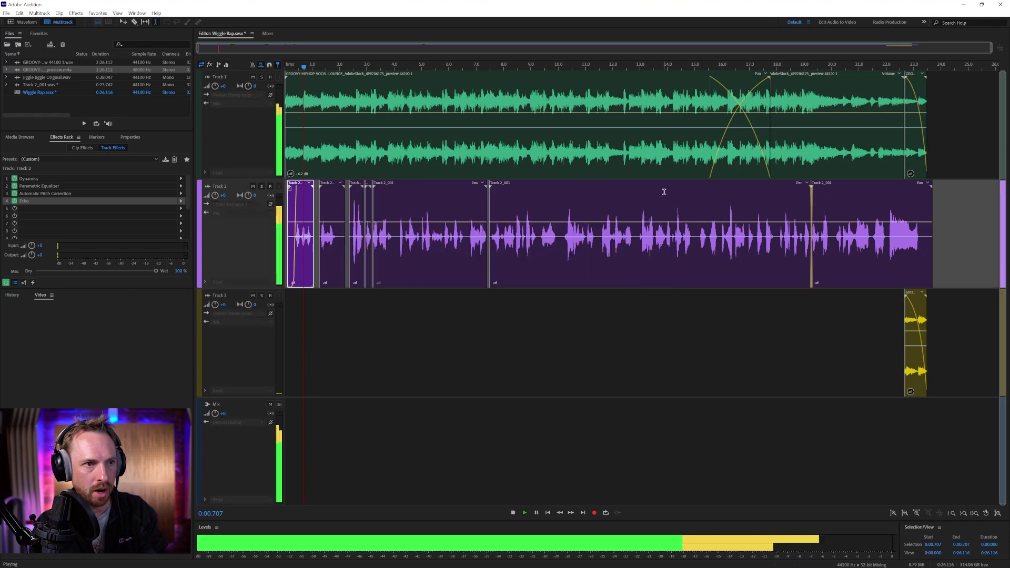
key("space")
Lower the Echo's left-channel echo level to 34.8% and feedback to 33.82%, then replay the mix
double_click(58, 202)
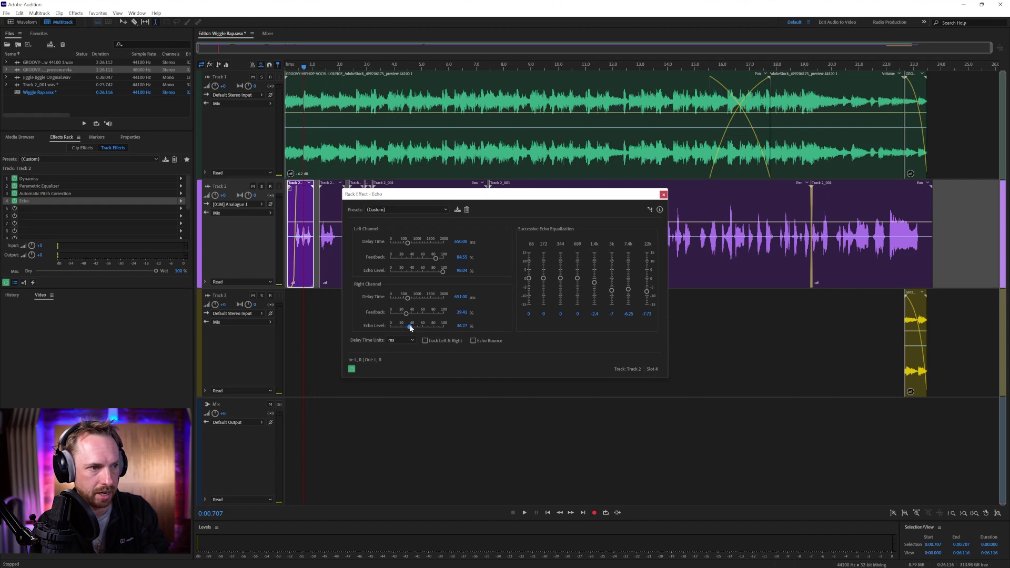
left_click(408, 272)
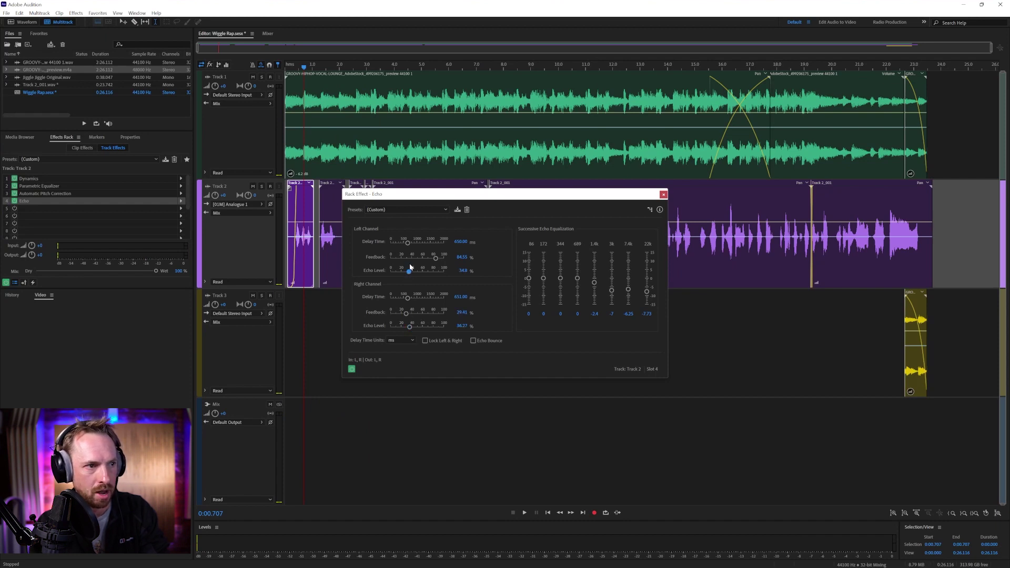
left_click(409, 259)
key("space")
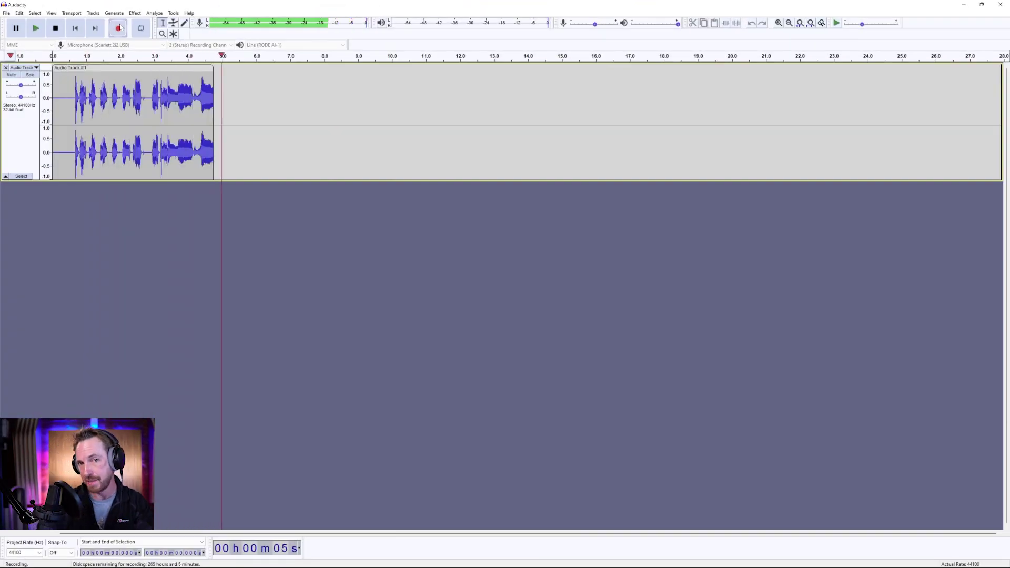
Stop the roughly 6.6-second vocal take on Audio Track #1 and bring up Audacity's Effect menu
key("space")
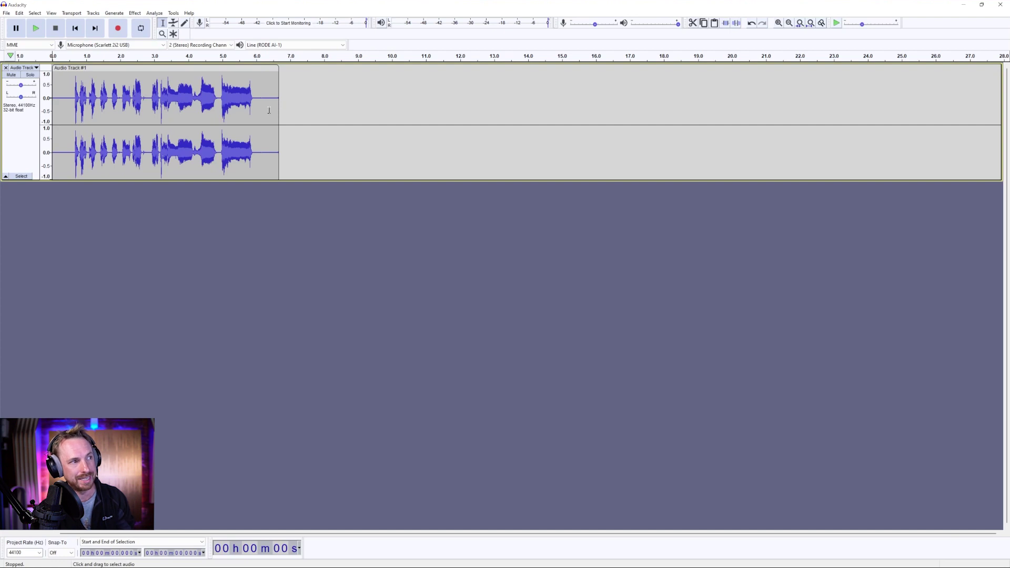
left_click(134, 13)
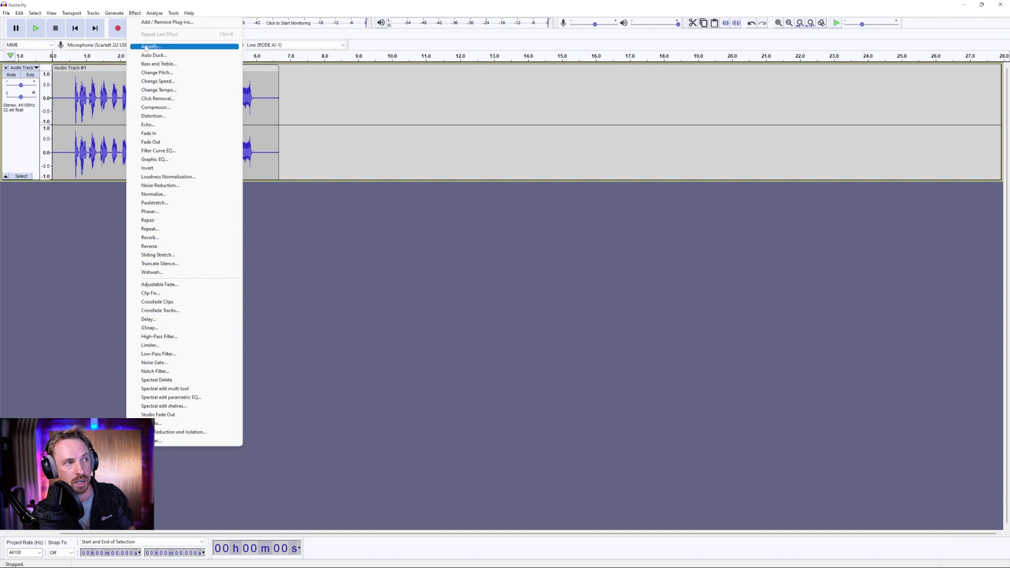
Enable GSnap in Audacity's Add / Remove Plug-ins manager and confirm with OK
left_click(168, 23)
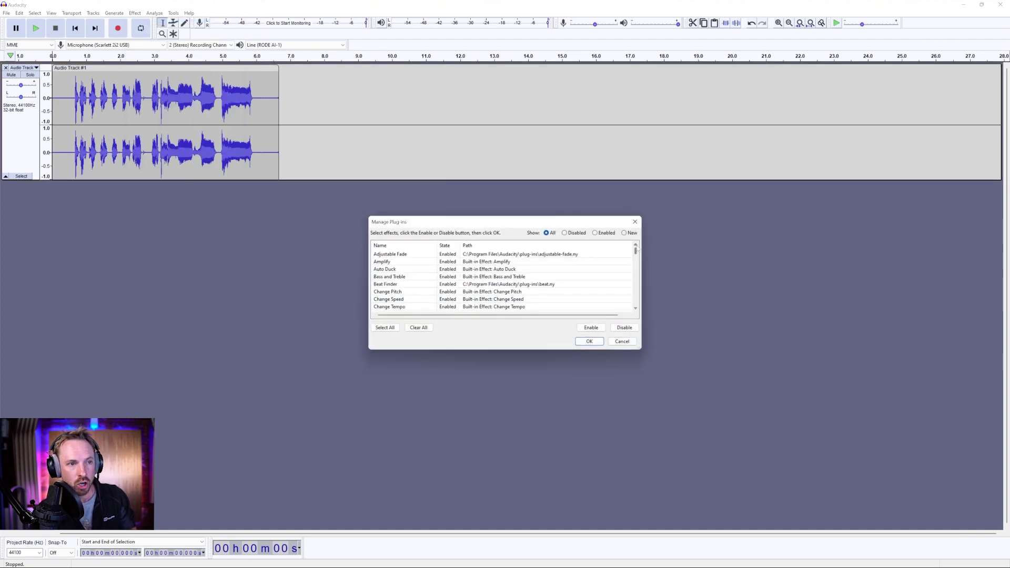
mouse_move(638, 251)
left_mouse_down()
mouse_move(638, 279)
mouse_move(638, 263)
left_mouse_up()
left_click(455, 293)
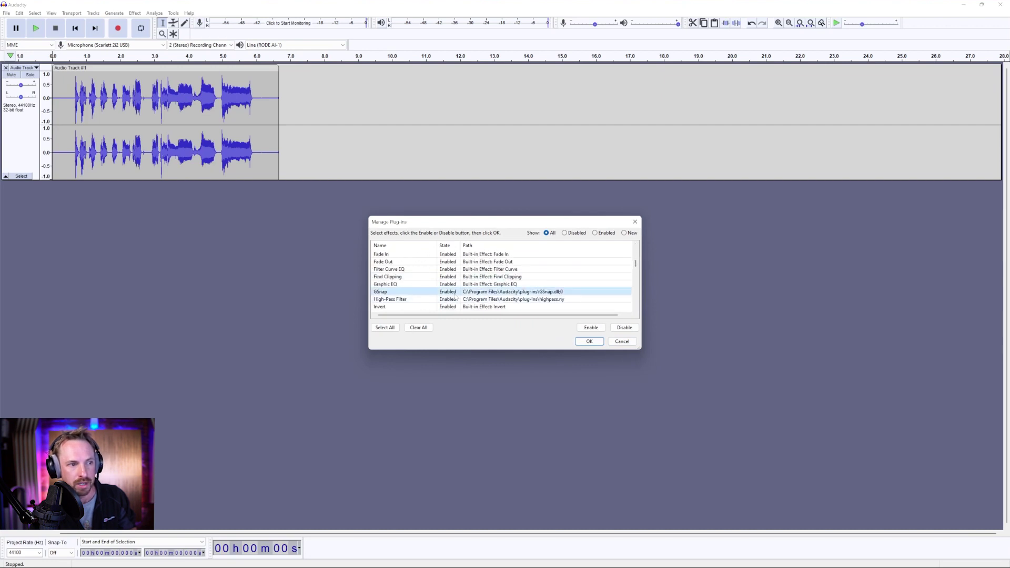
left_click(591, 328)
left_click(589, 341)
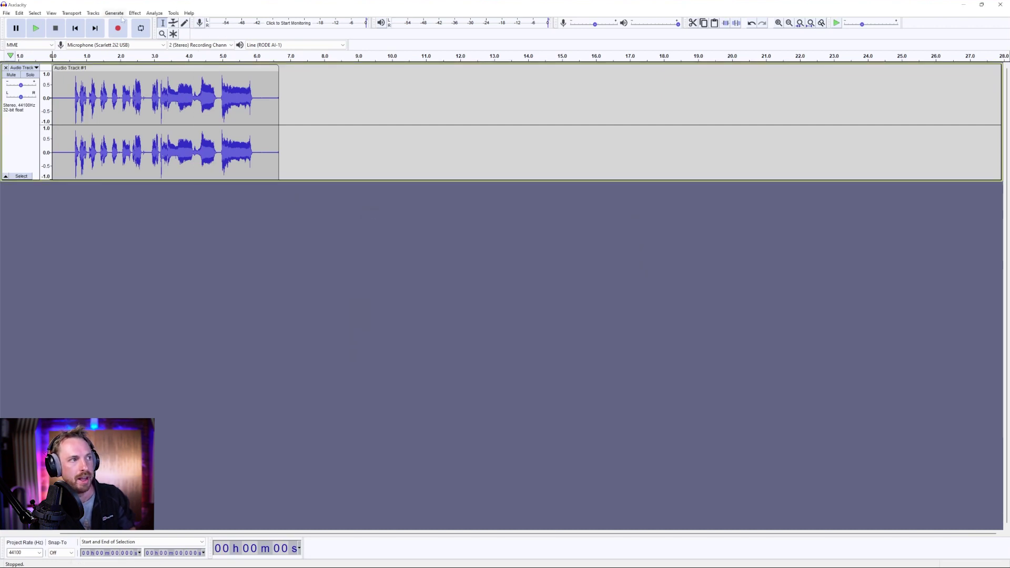
Open GSnap on the vocal selected from about 0.52 to 6.03 seconds
left_click(135, 13)
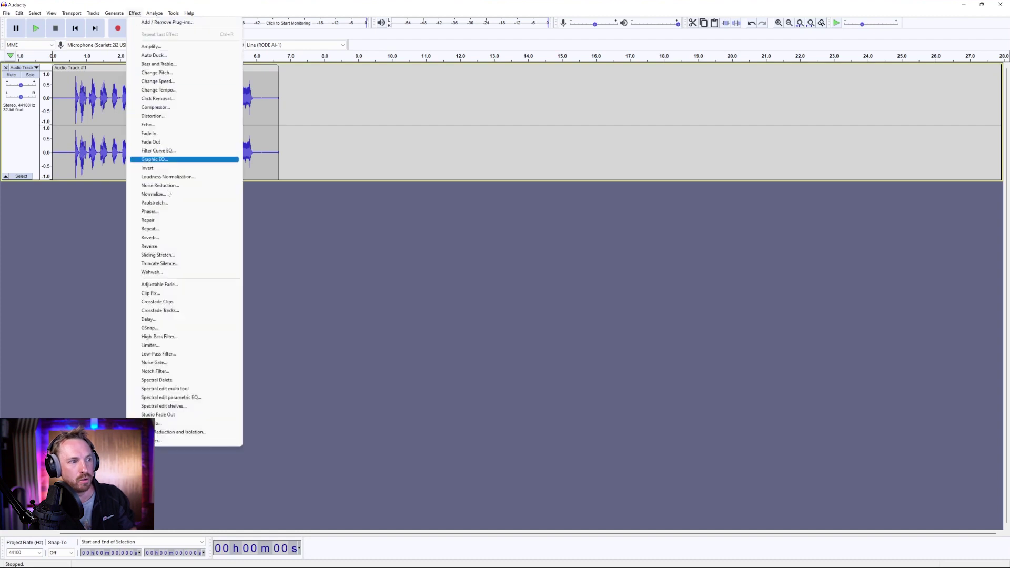
left_click(170, 328)
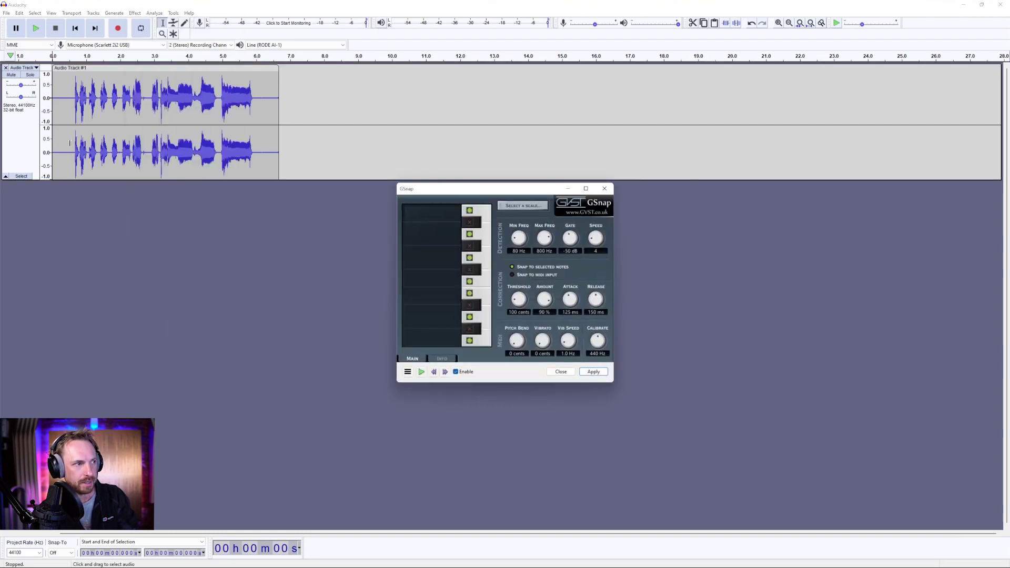
left_click_drag(70, 142, 263, 145)
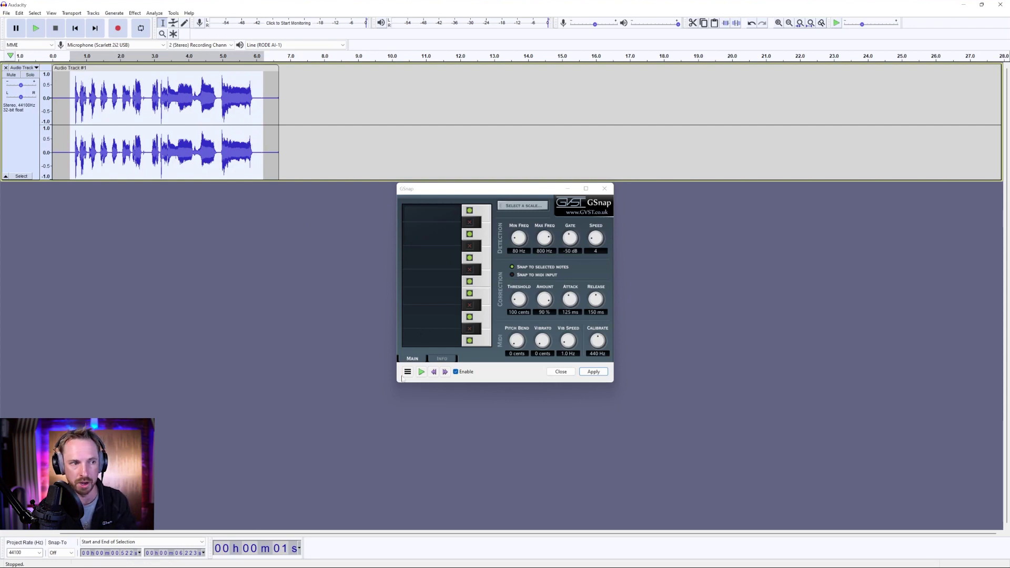
Load GSnap's Share the Pain factory preset (90% amount, 125 ms attack) and preview the vocal
left_click(407, 372)
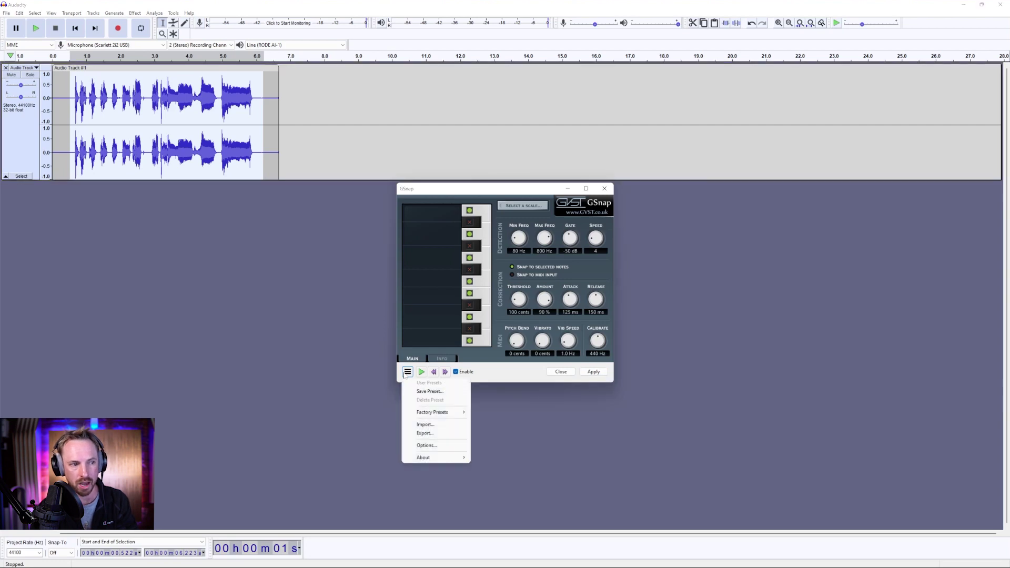
mouse_move(432, 411)
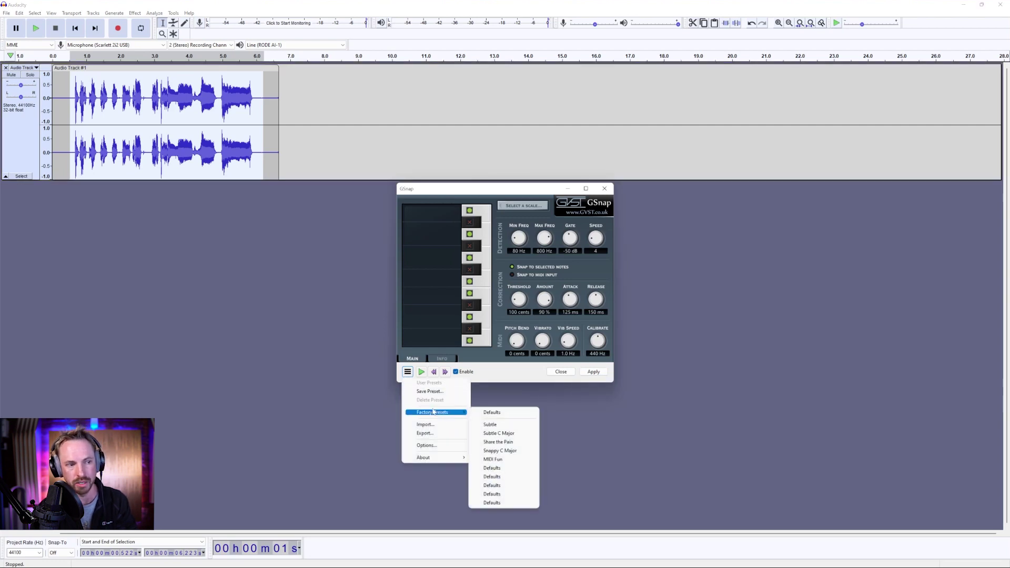
left_click(514, 442)
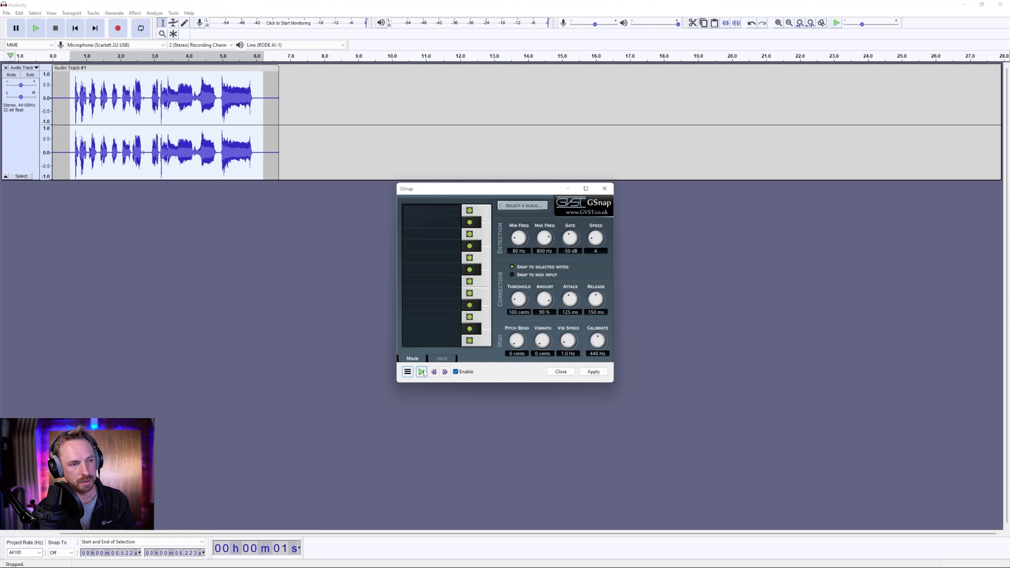
left_click(422, 372)
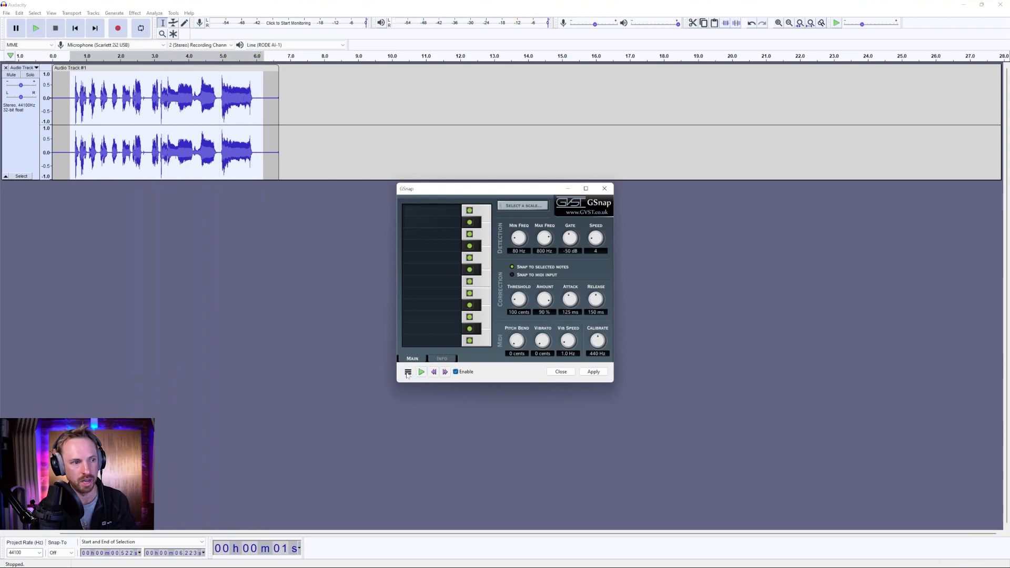
left_click(407, 372)
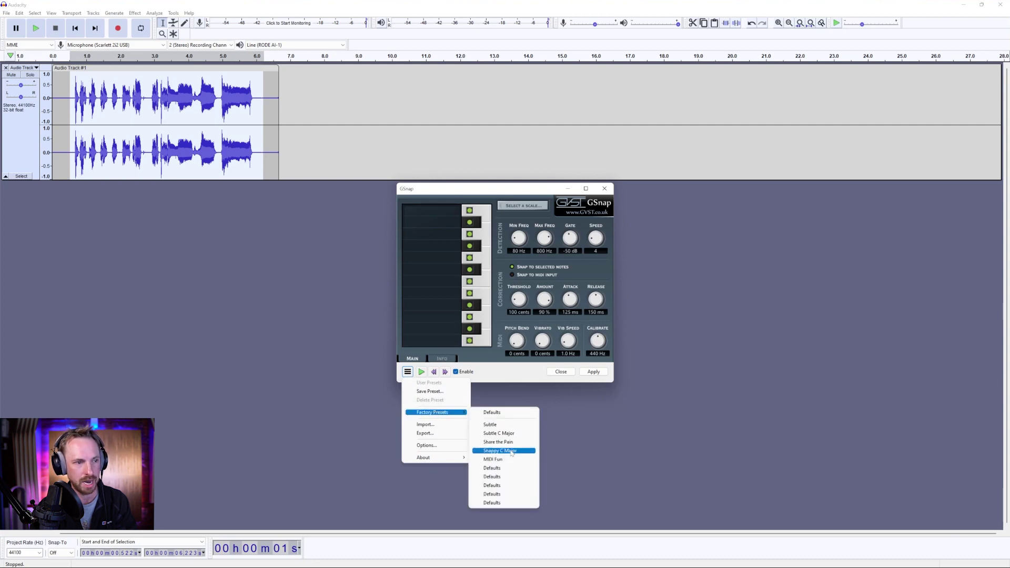
Load the Snappy C Major preset (speed 2, 100% amount, 1 ms attack, 50 ms release) and preview
left_click(500, 451)
left_click(421, 372)
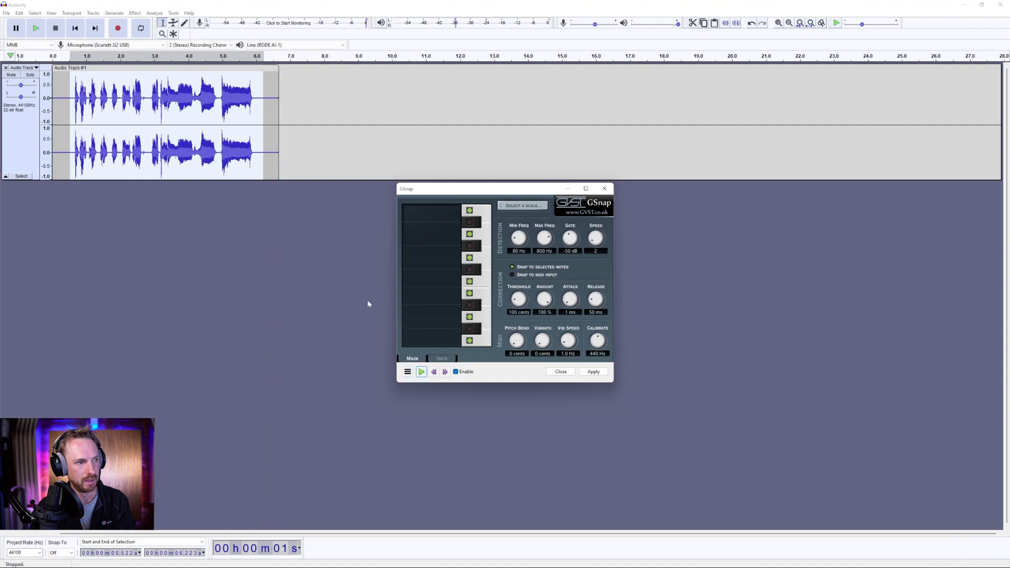
left_click(422, 372)
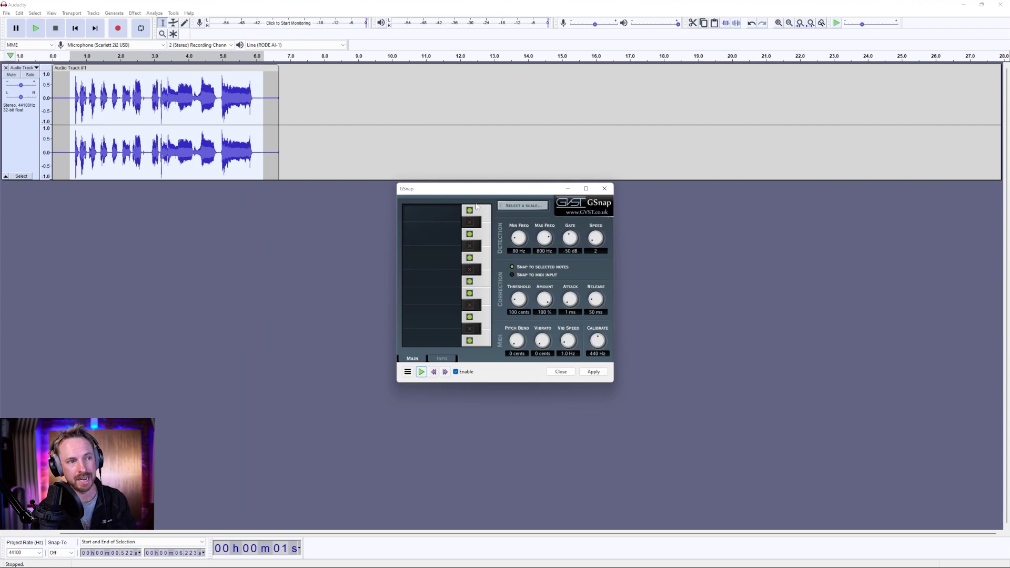
Switch off all of GSnap's note toggles except the lowest note and preview the vocal
left_click(470, 211)
left_click(470, 234)
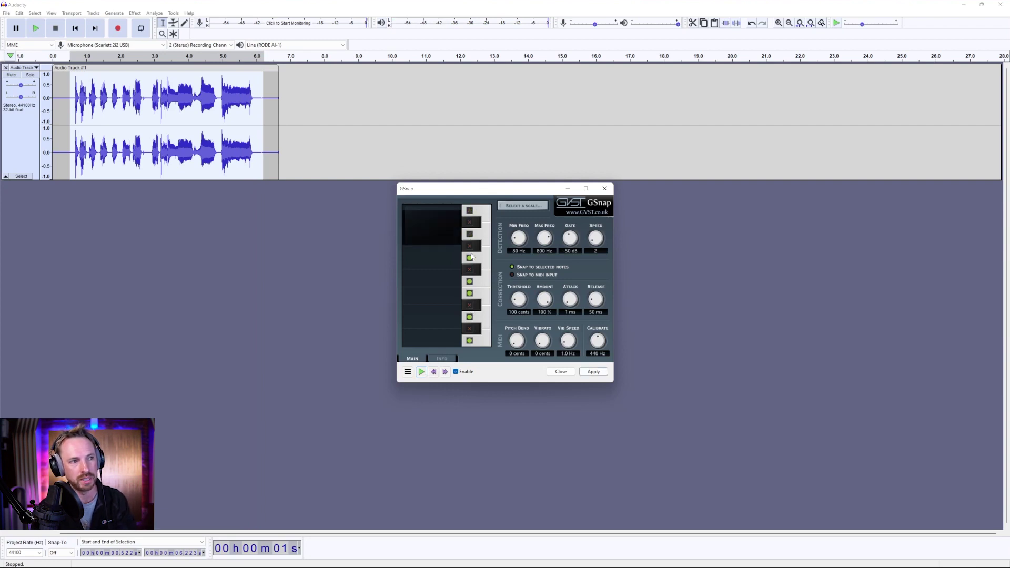
left_click(470, 258)
left_click(469, 281)
left_click(470, 293)
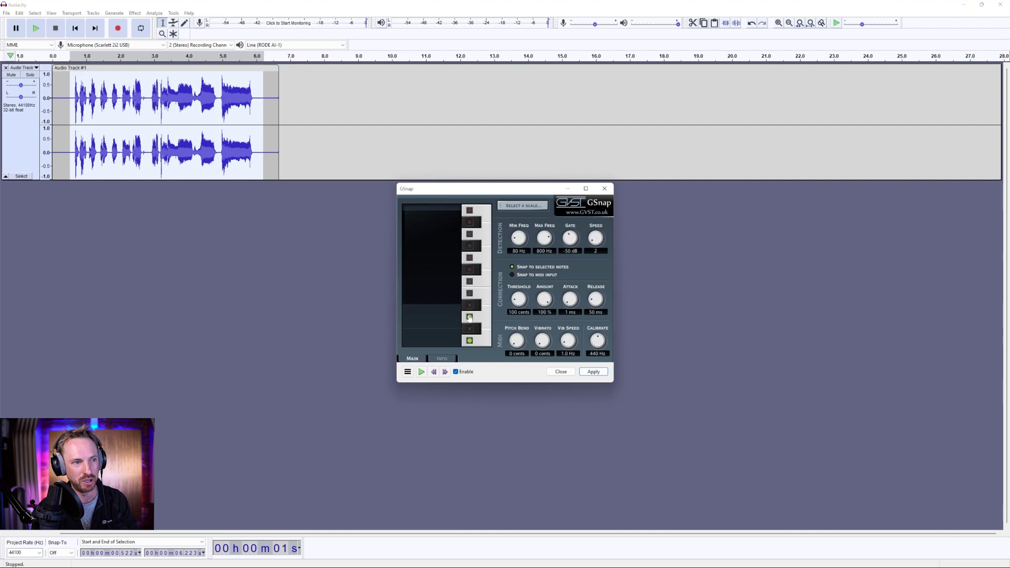
left_click(470, 317)
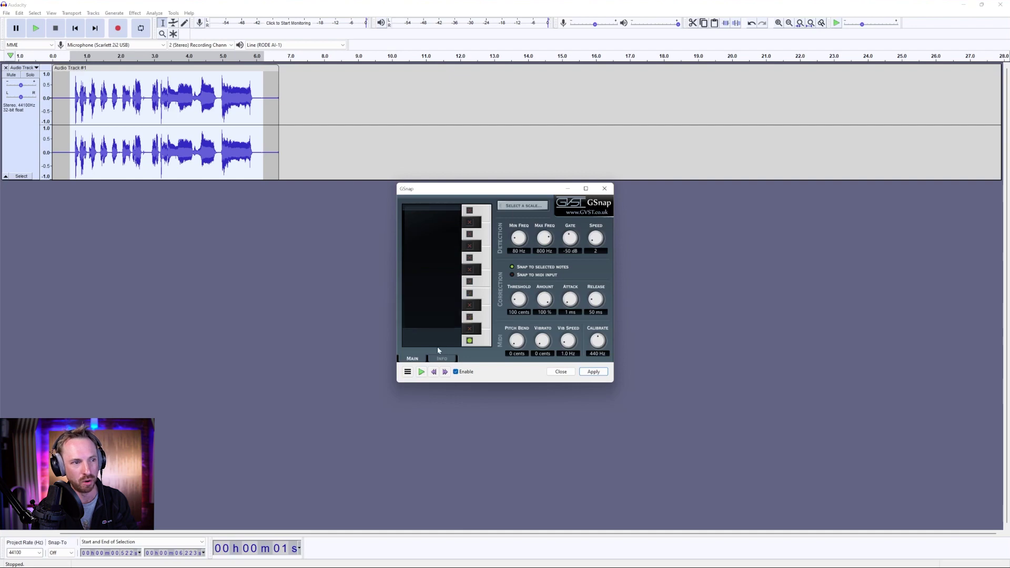
left_click(422, 372)
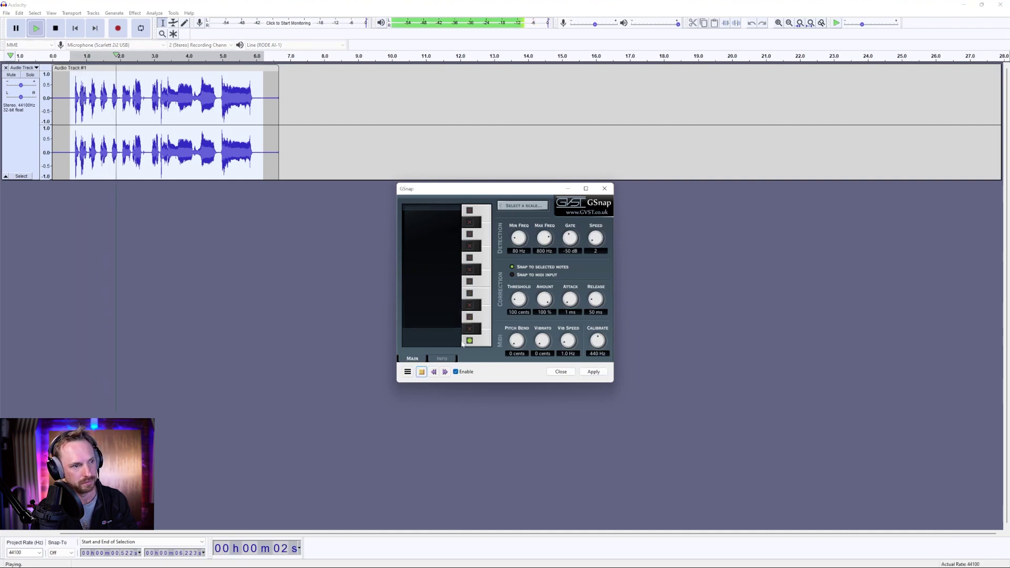